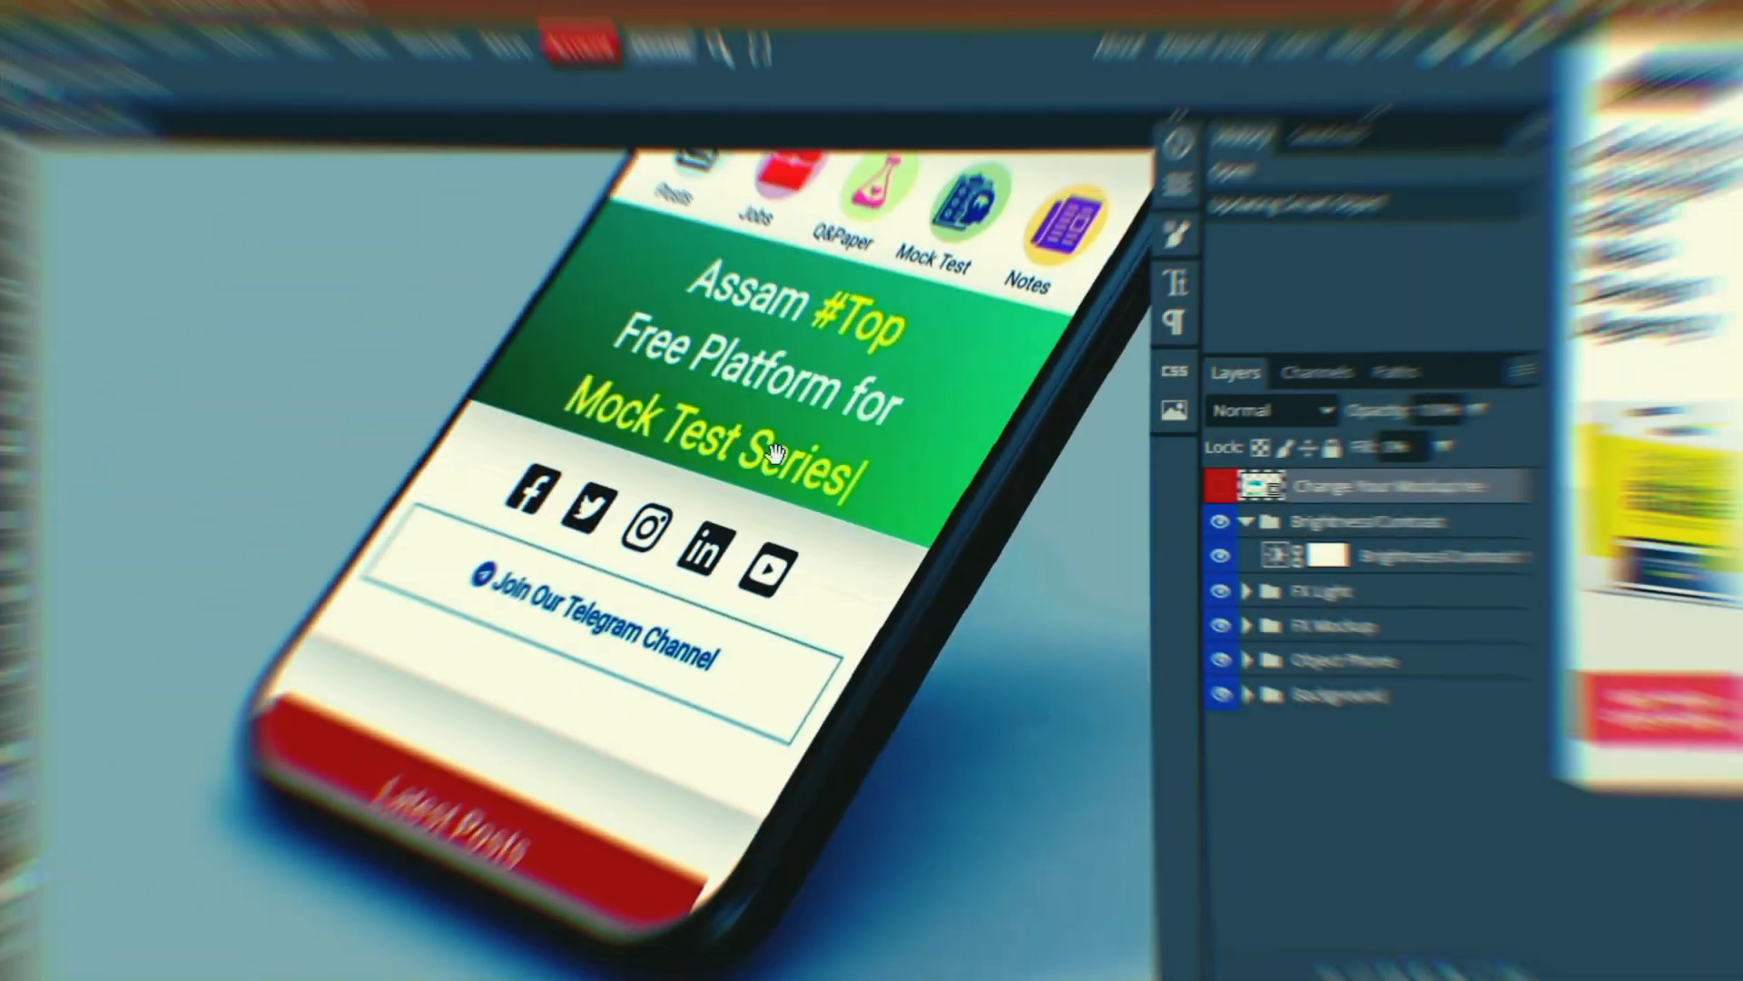
drag(775, 454, 802, 479)
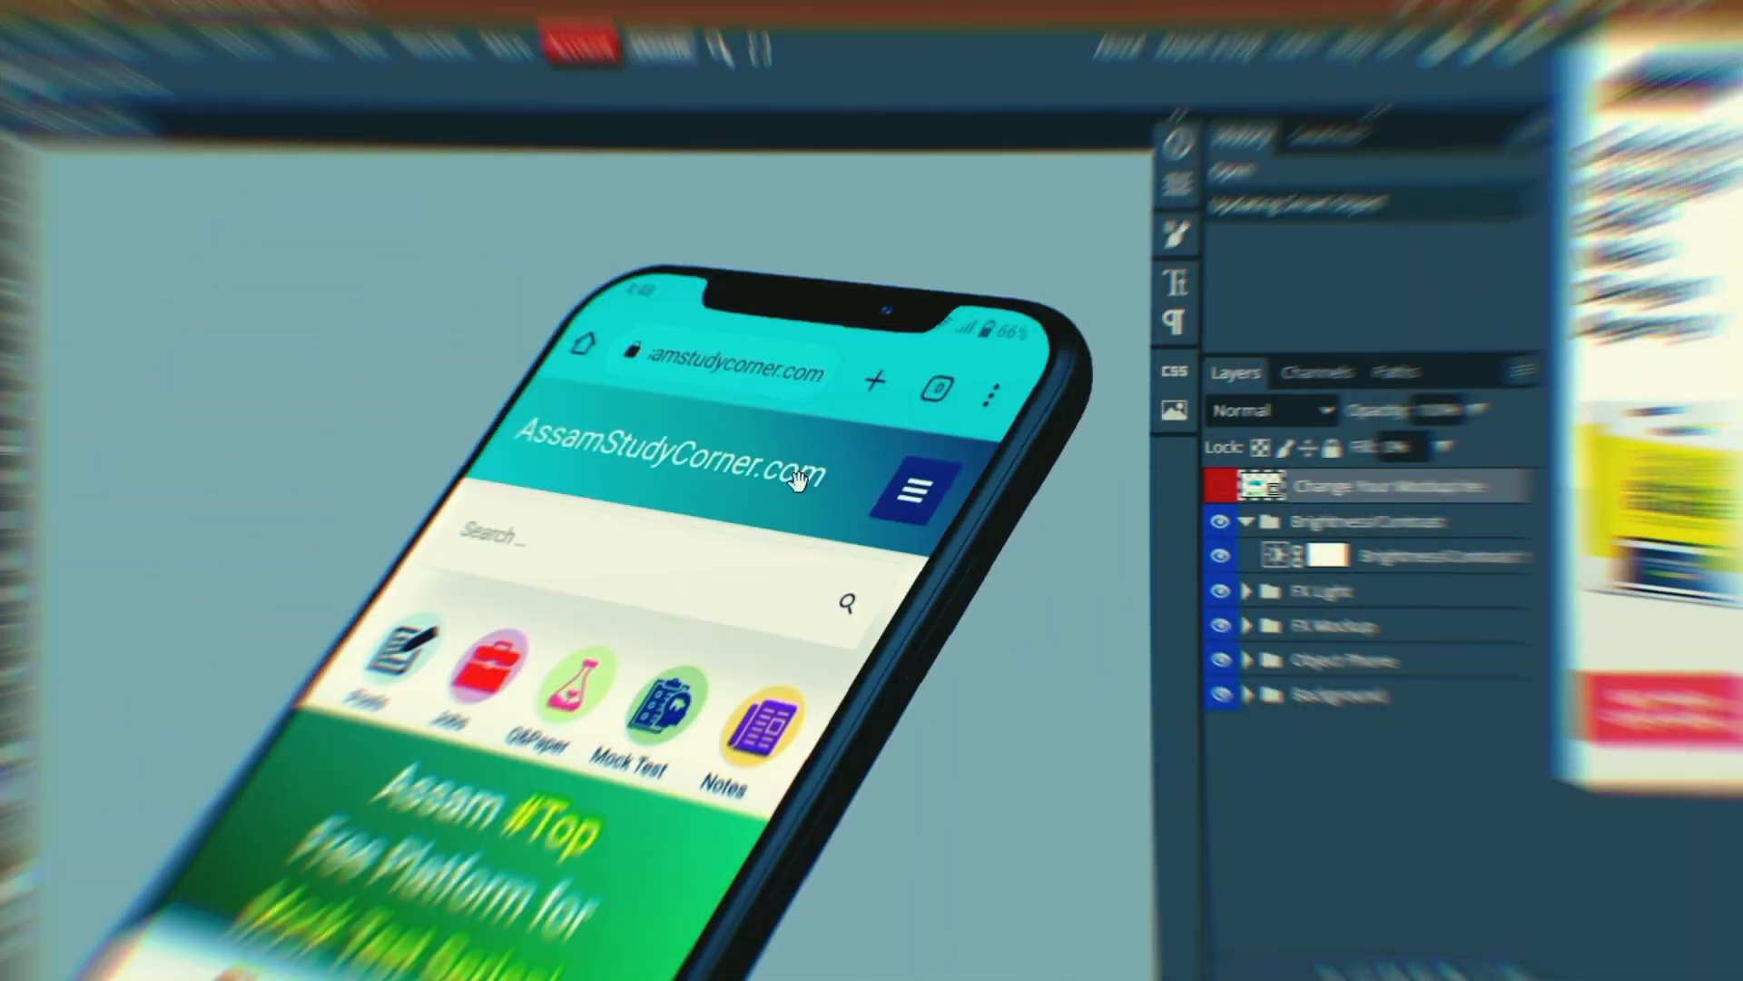
drag(639, 354, 693, 171)
scroll(907, 291, down, 3)
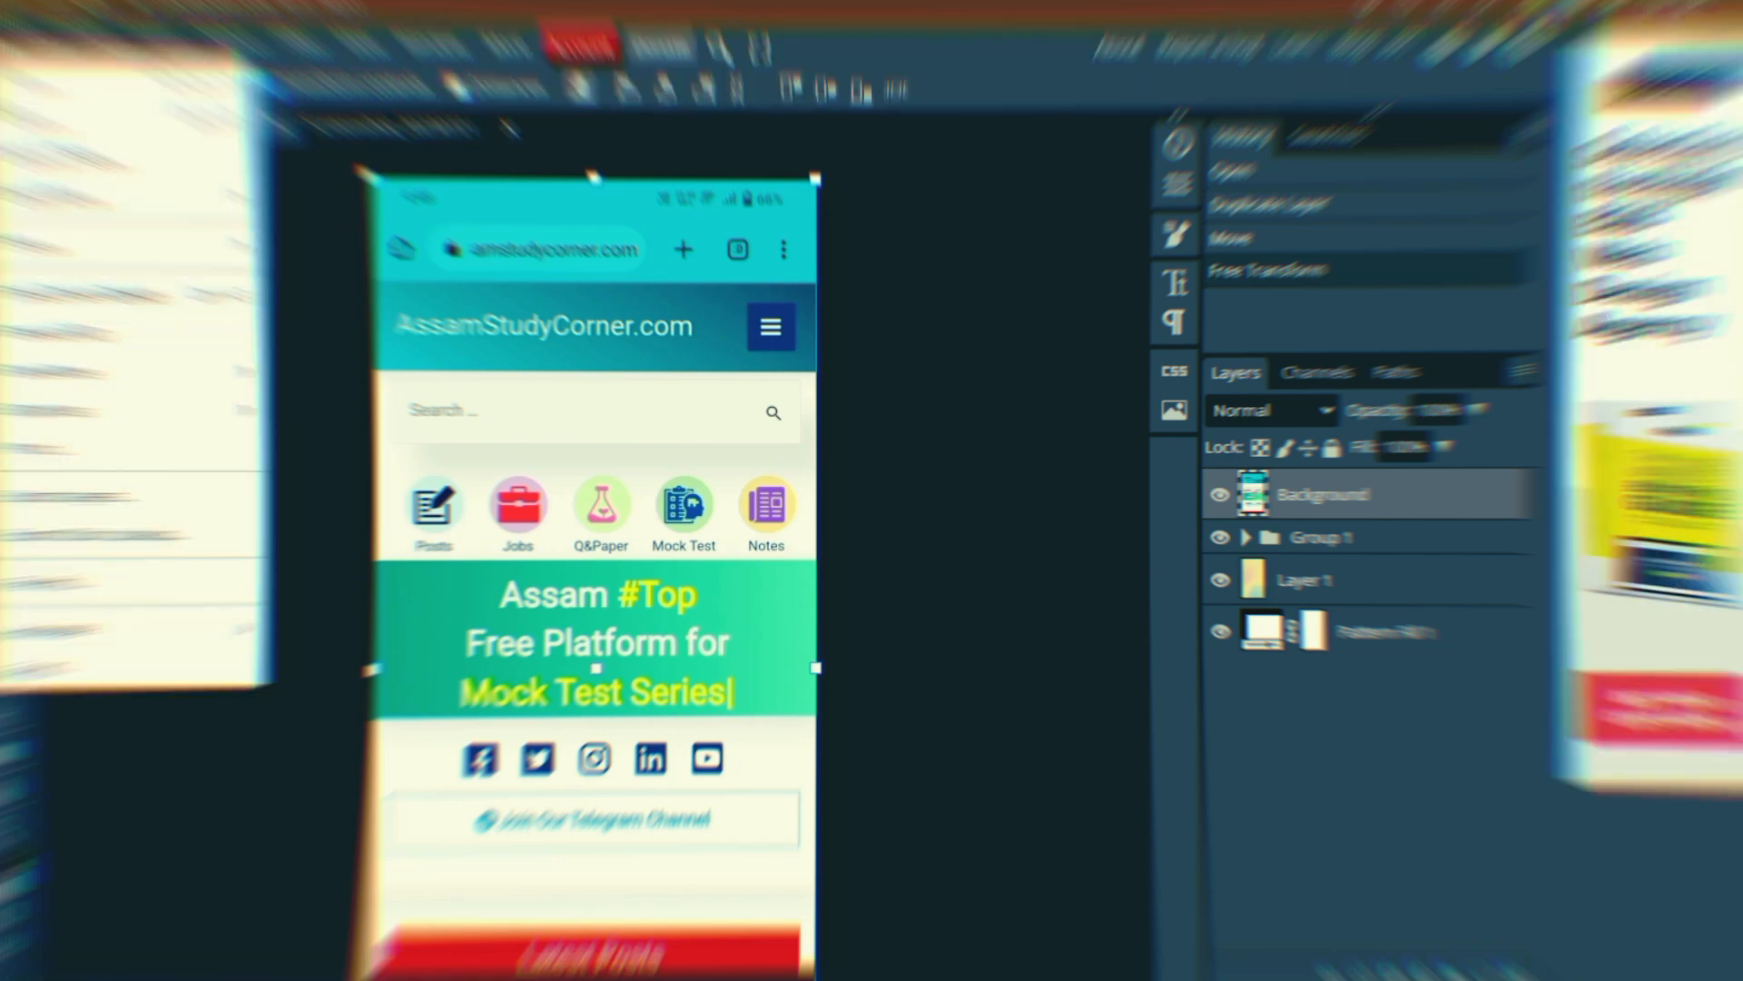
key(ctrl+z)
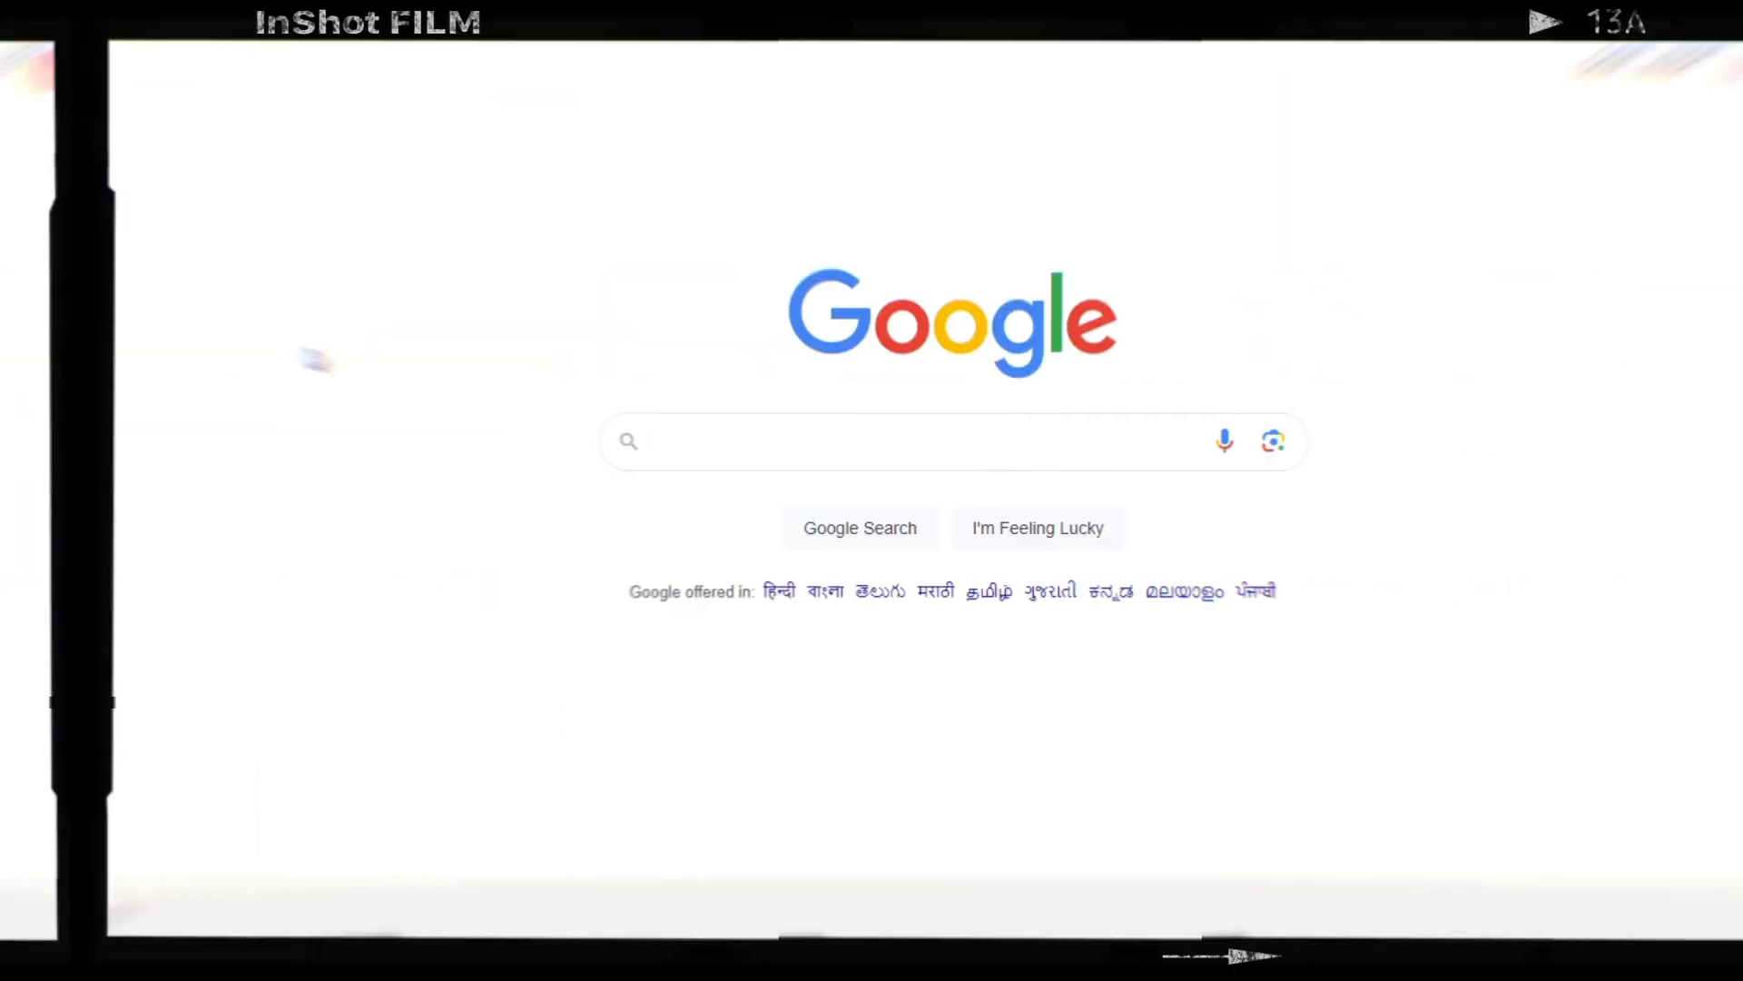
Search Google for Photopea and open the official Photopea online photo editor site.
text(P)
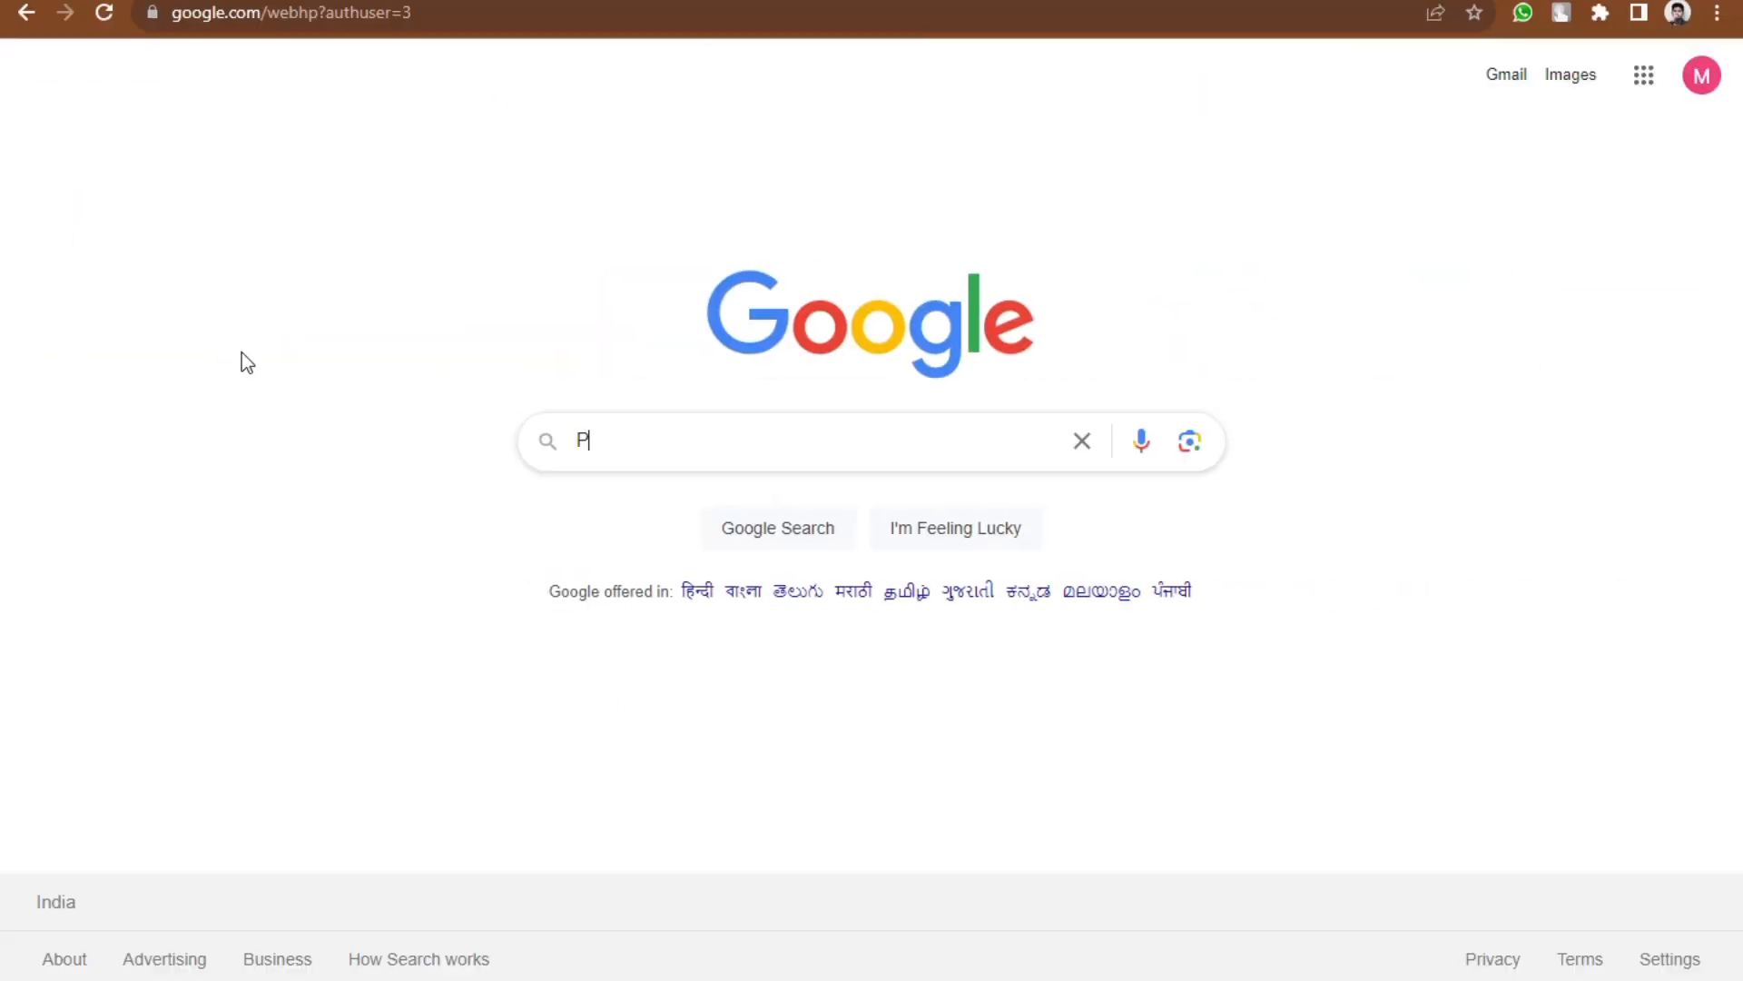
text(ho)
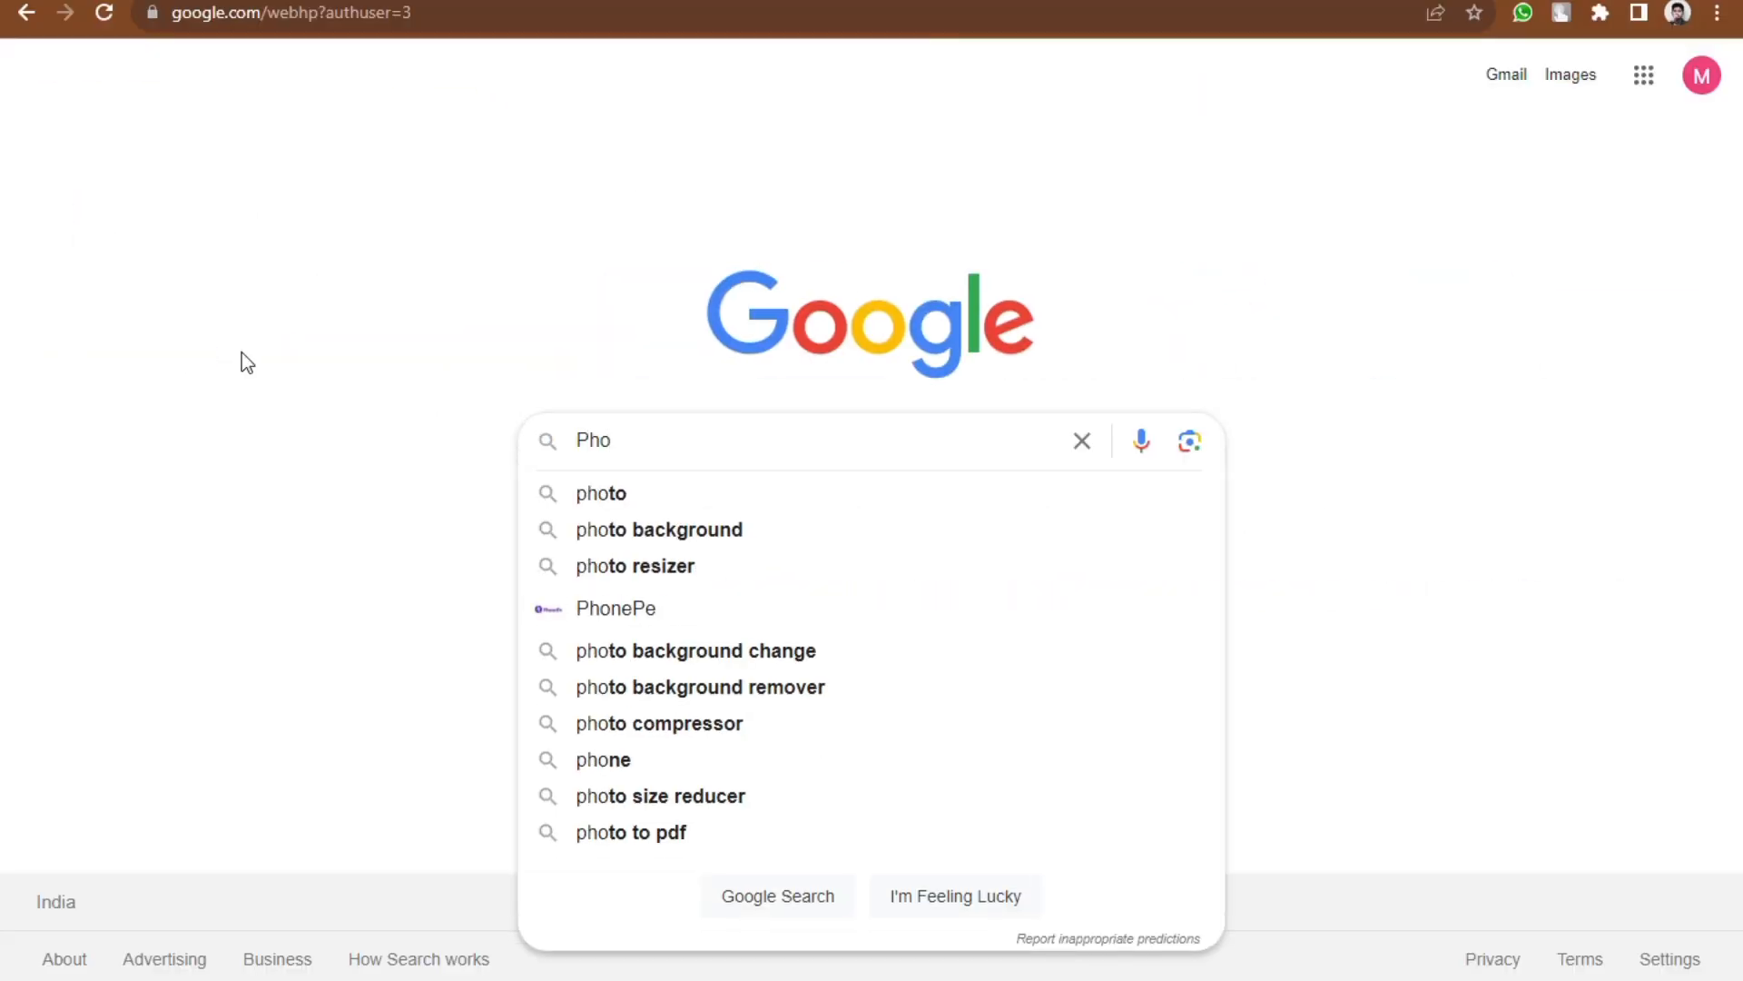
text(top)
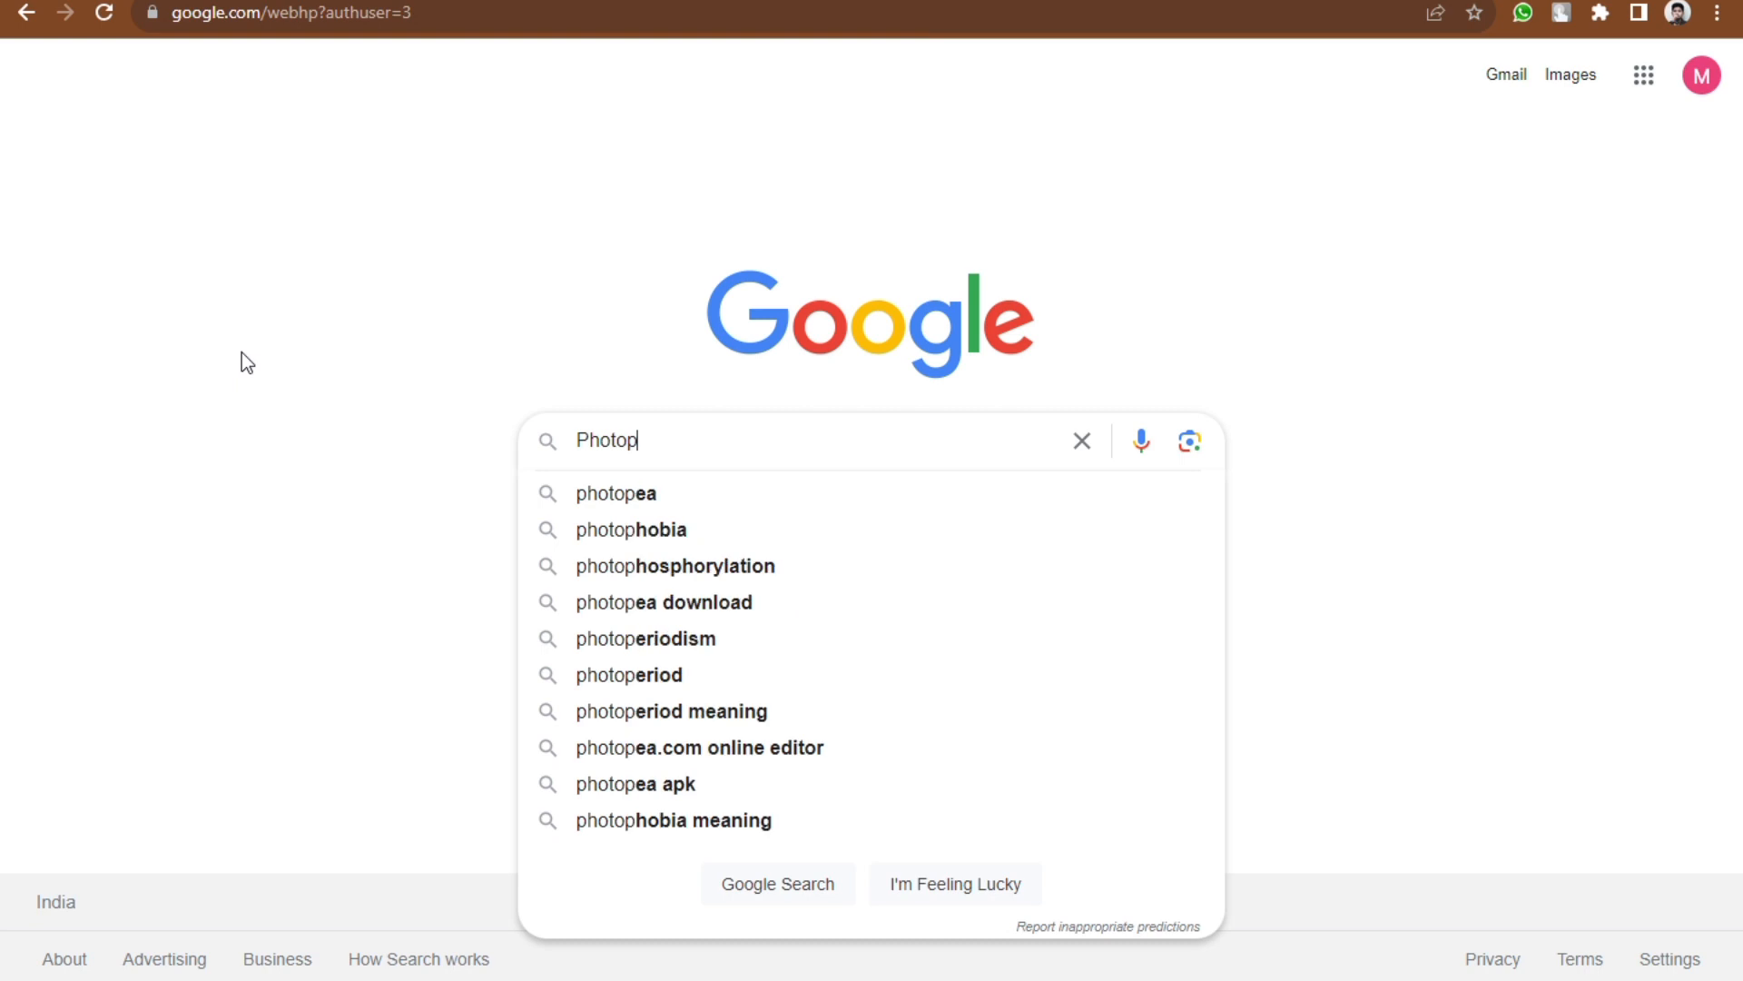
text(ea)
key(Return)
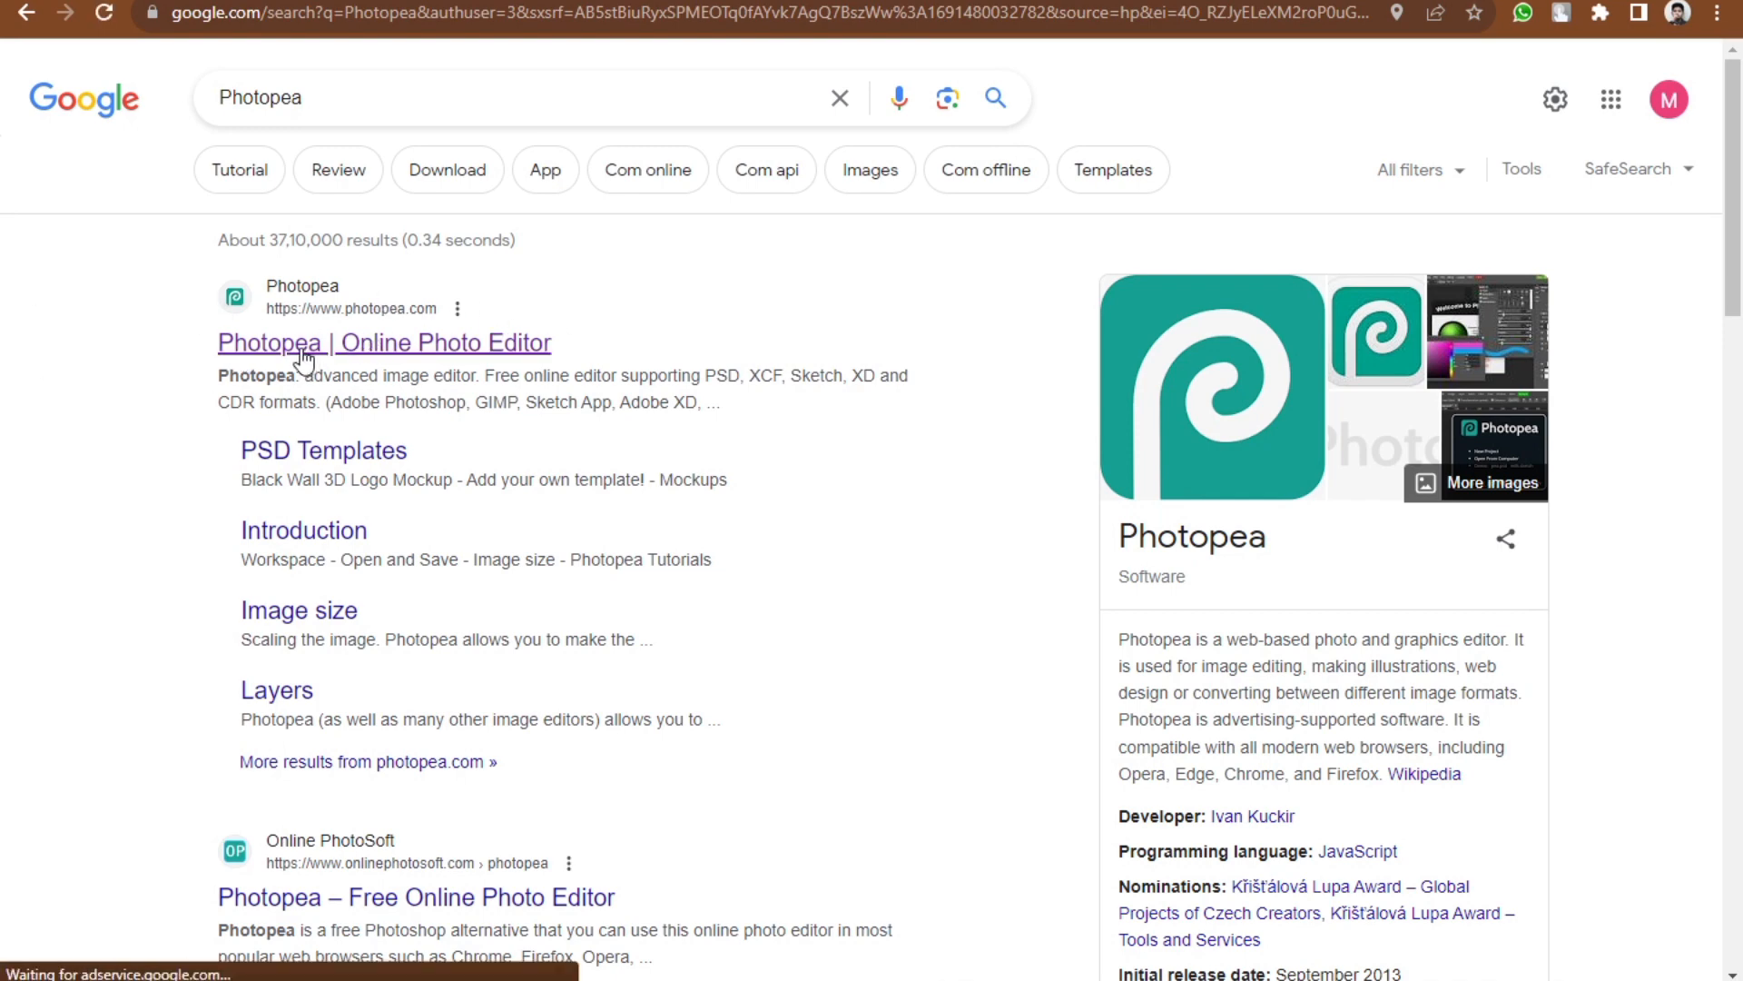
click(379, 351)
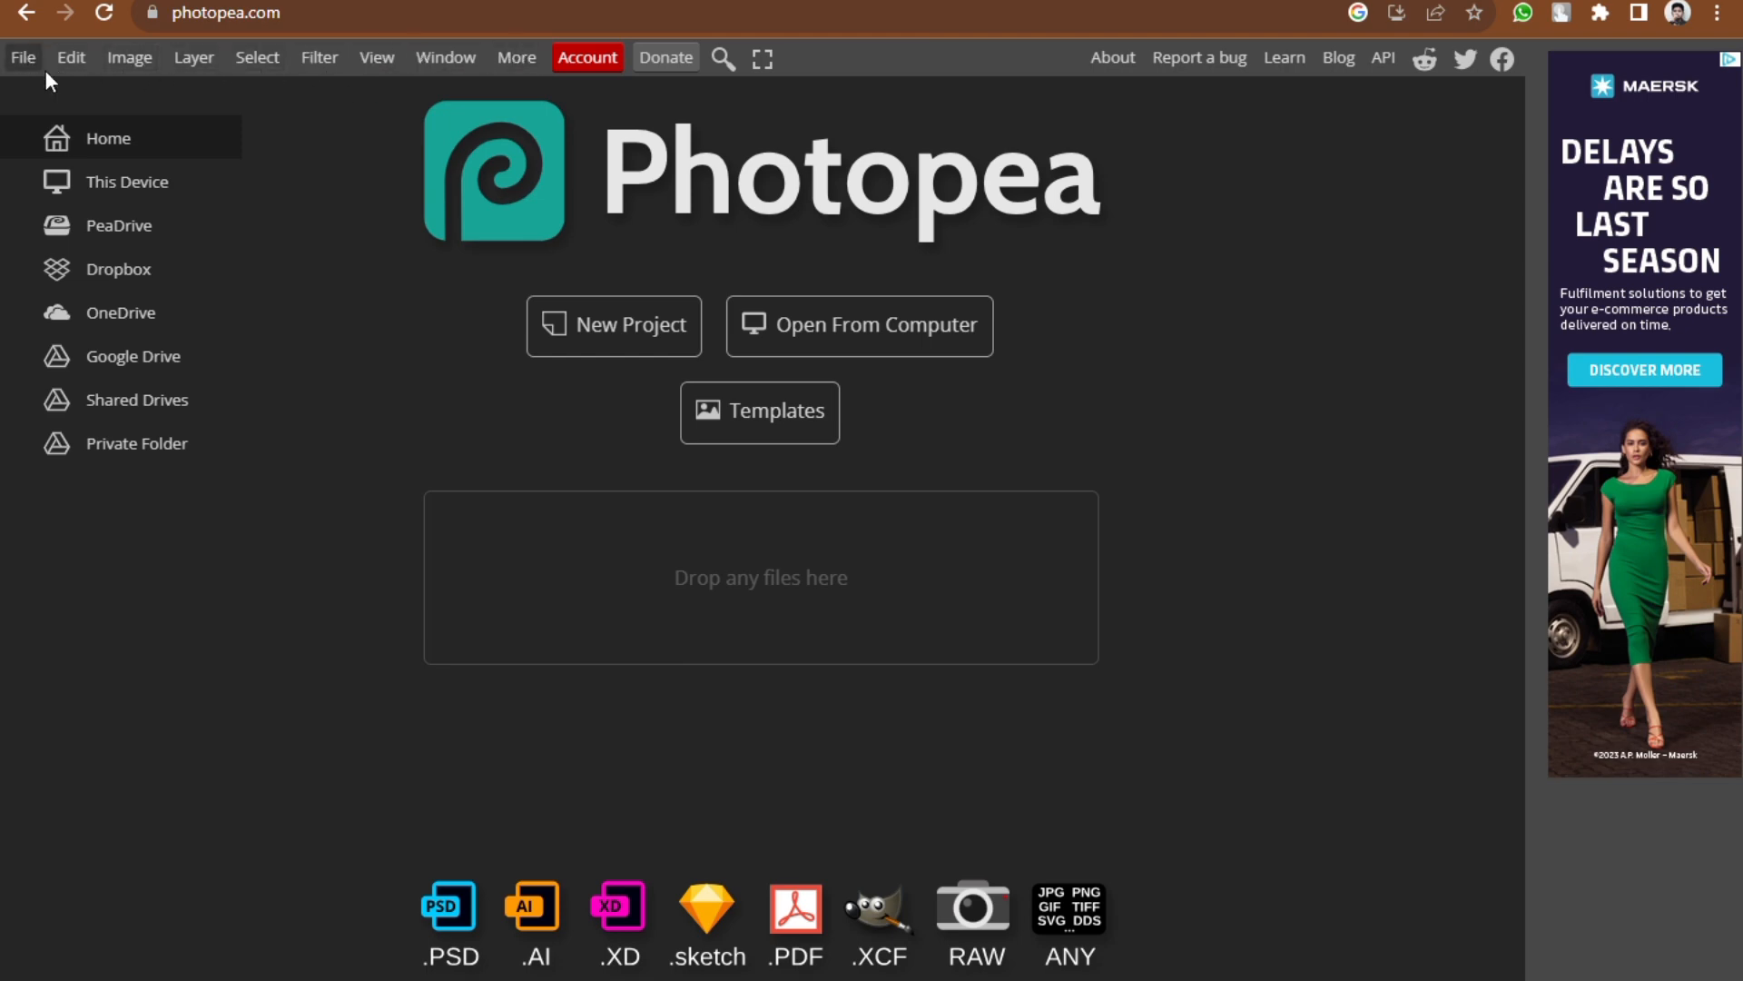
Create a blank 1280 × 720 pixel project with a white background.
click(17, 56)
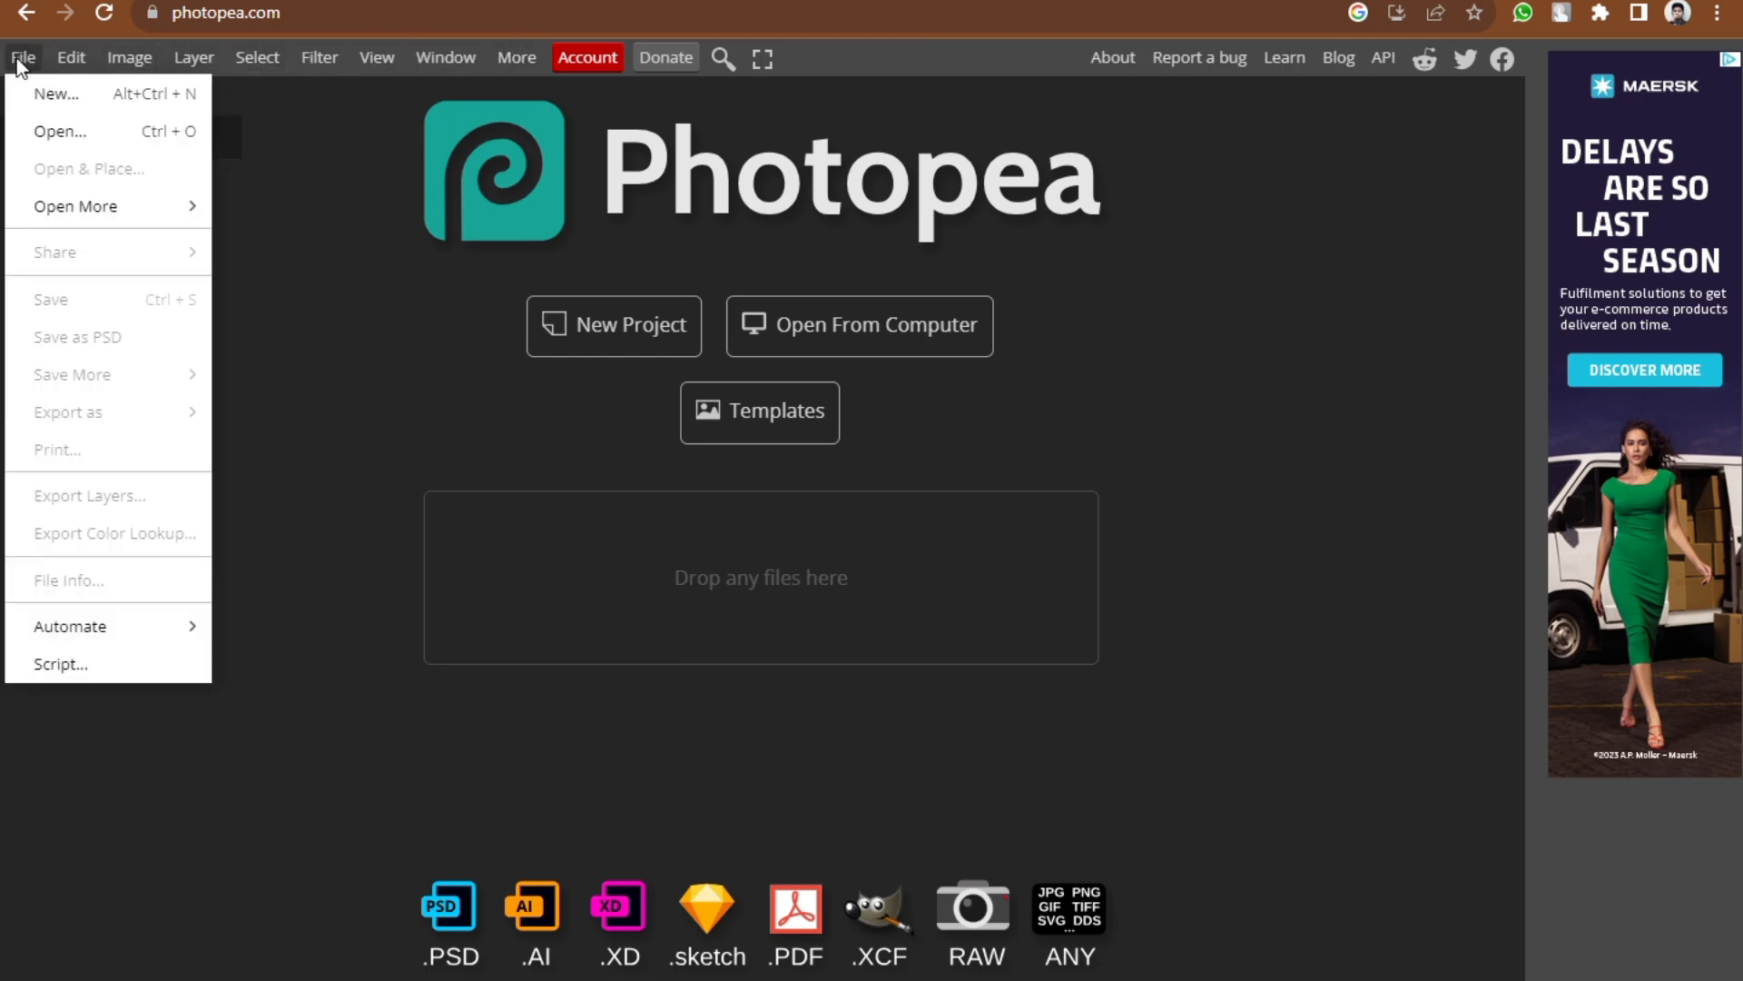
click(56, 94)
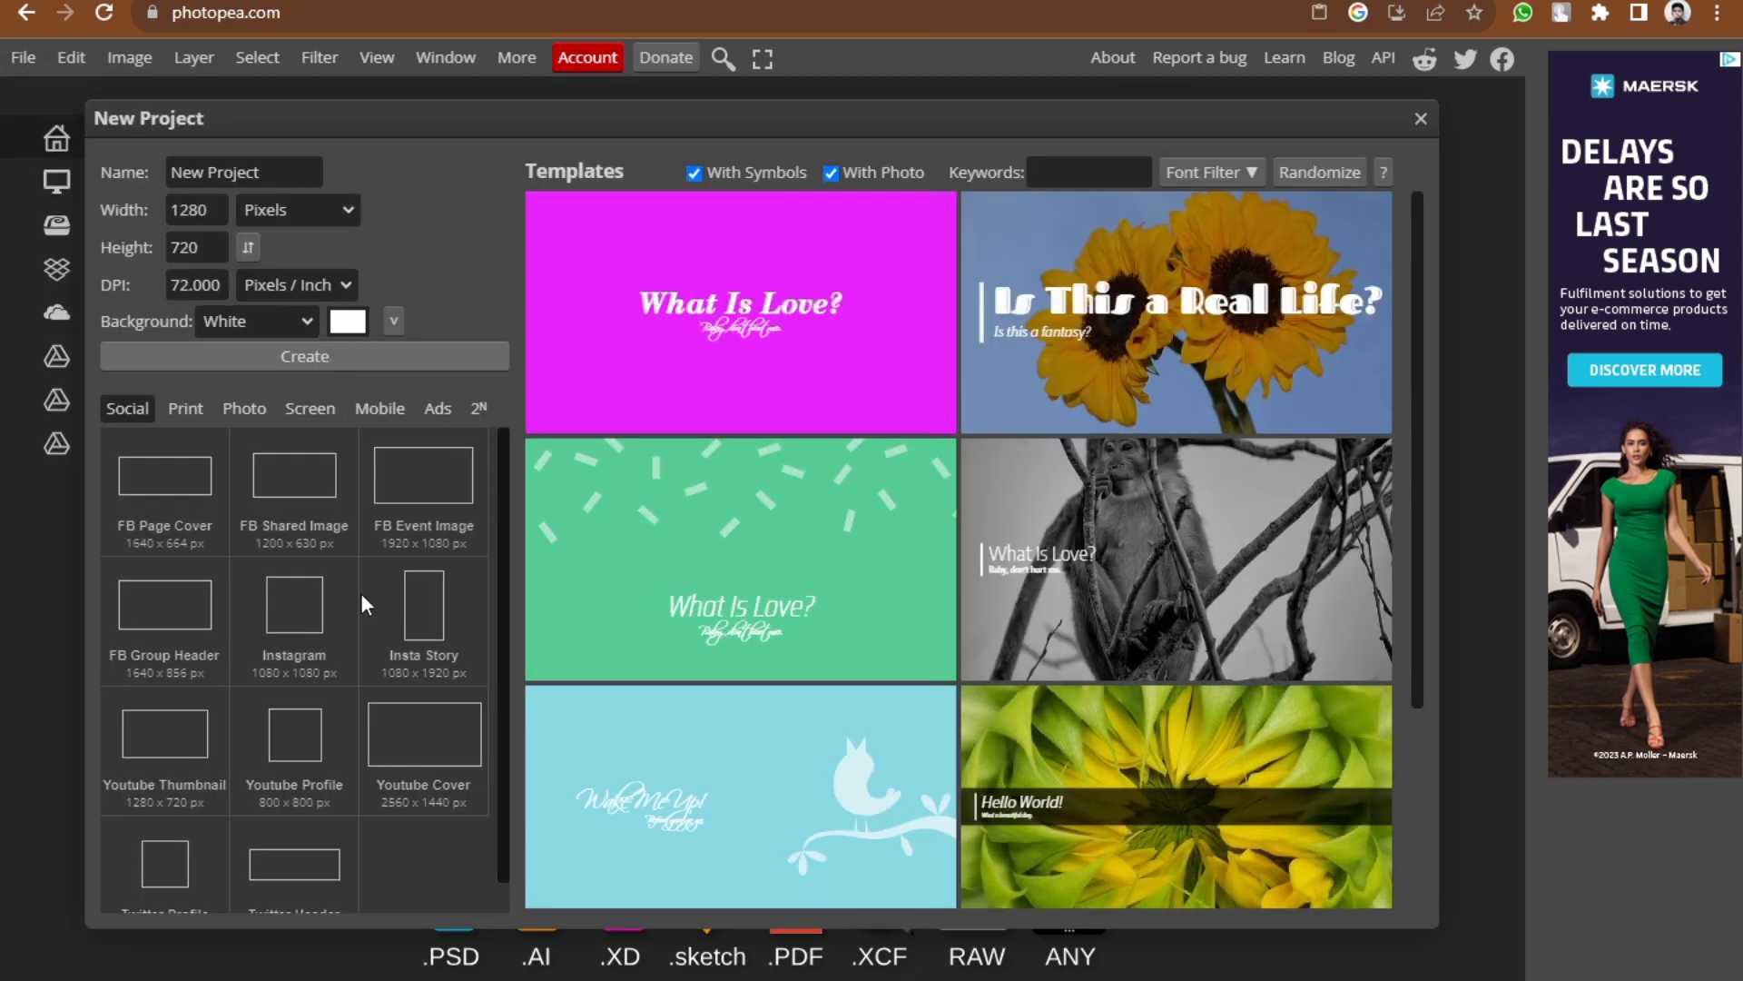
key(Return)
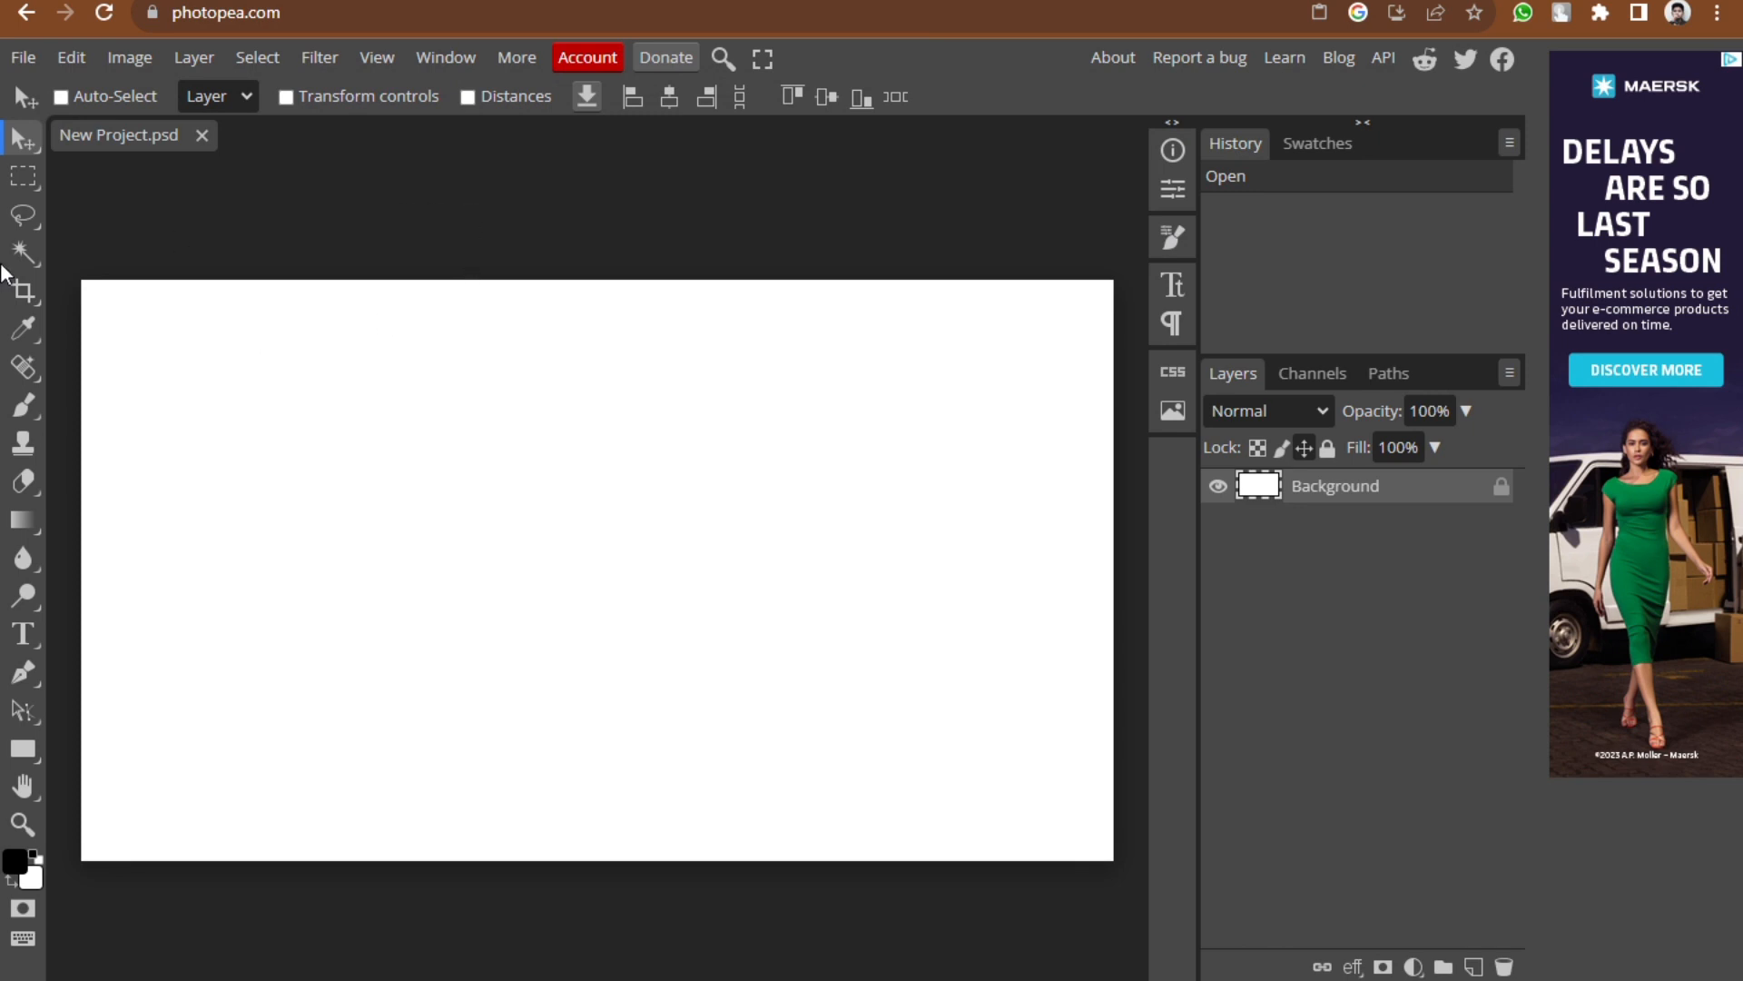
click(25, 178)
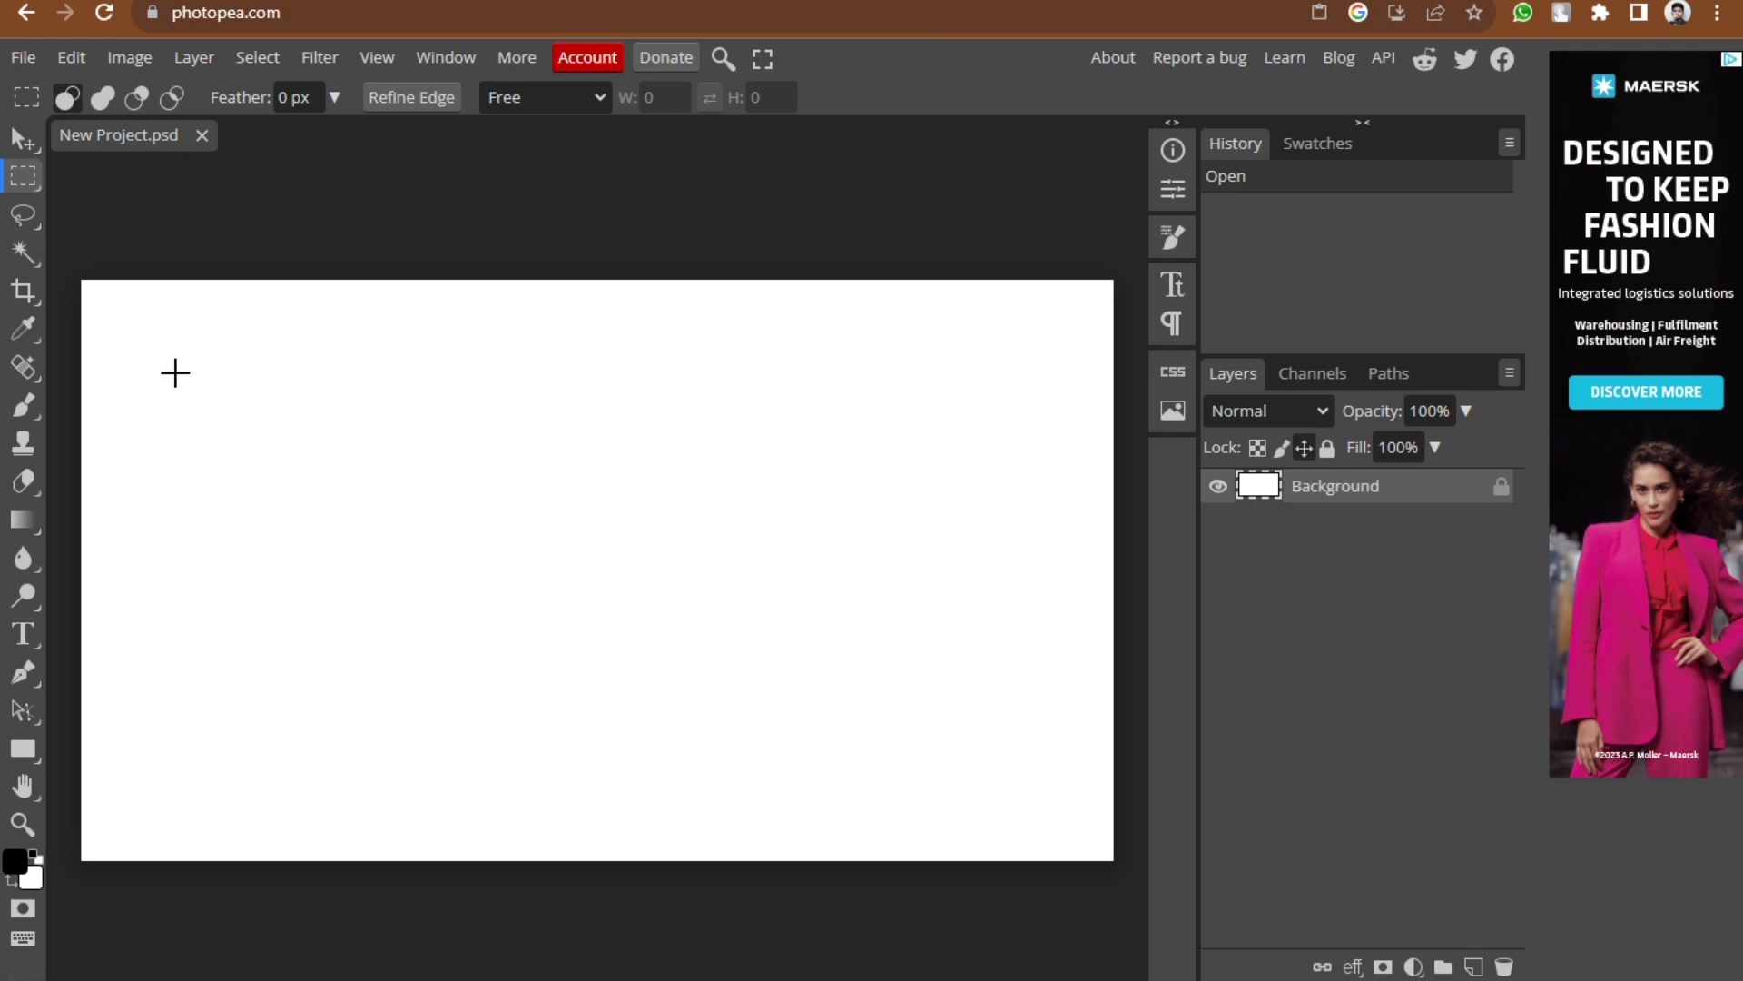
click(29, 148)
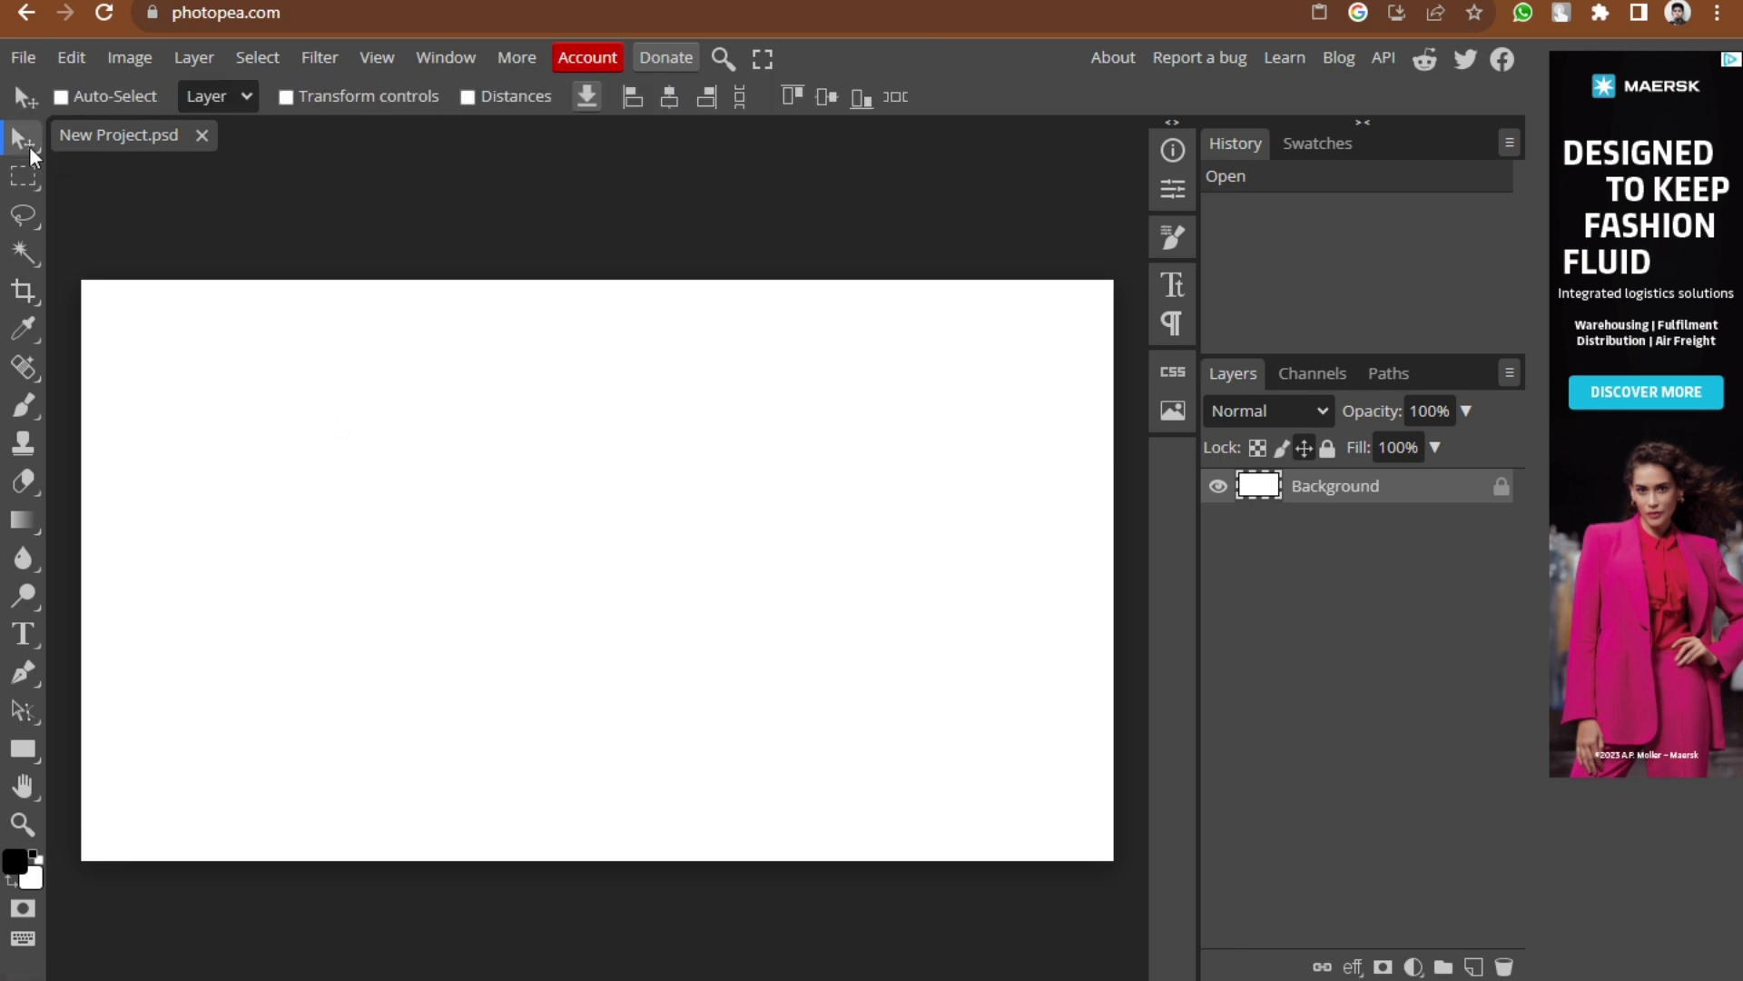
click(23, 58)
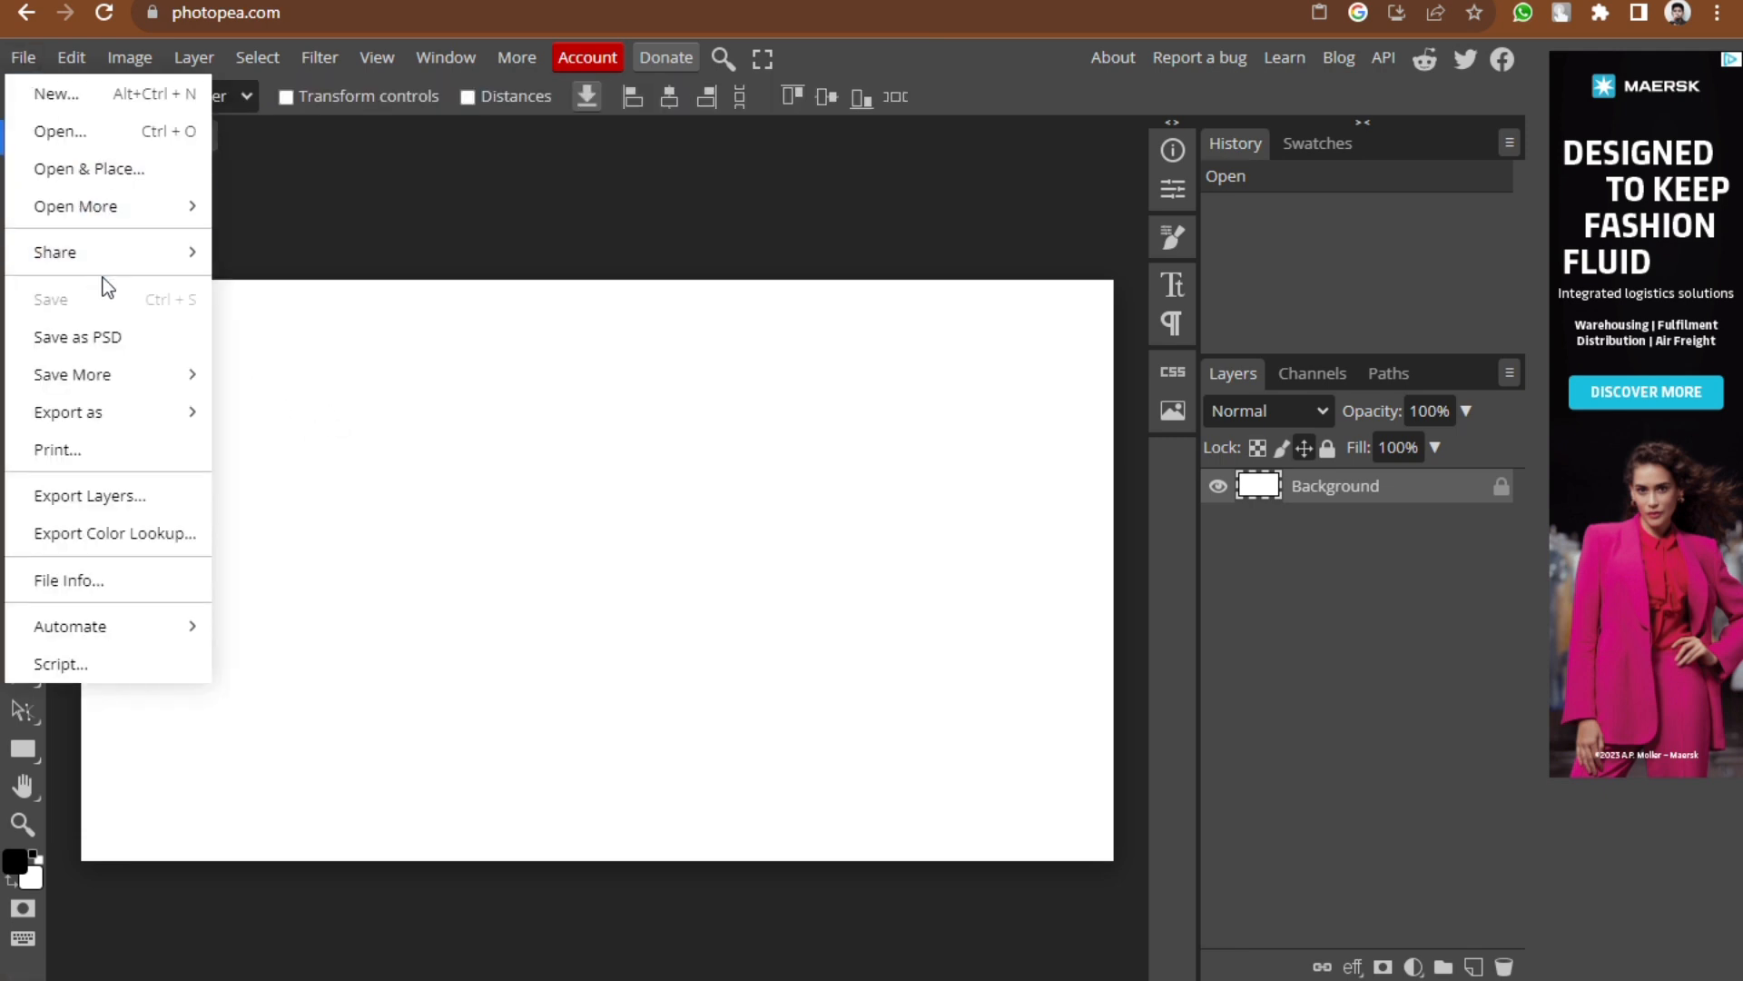
mouse_move(111, 416)
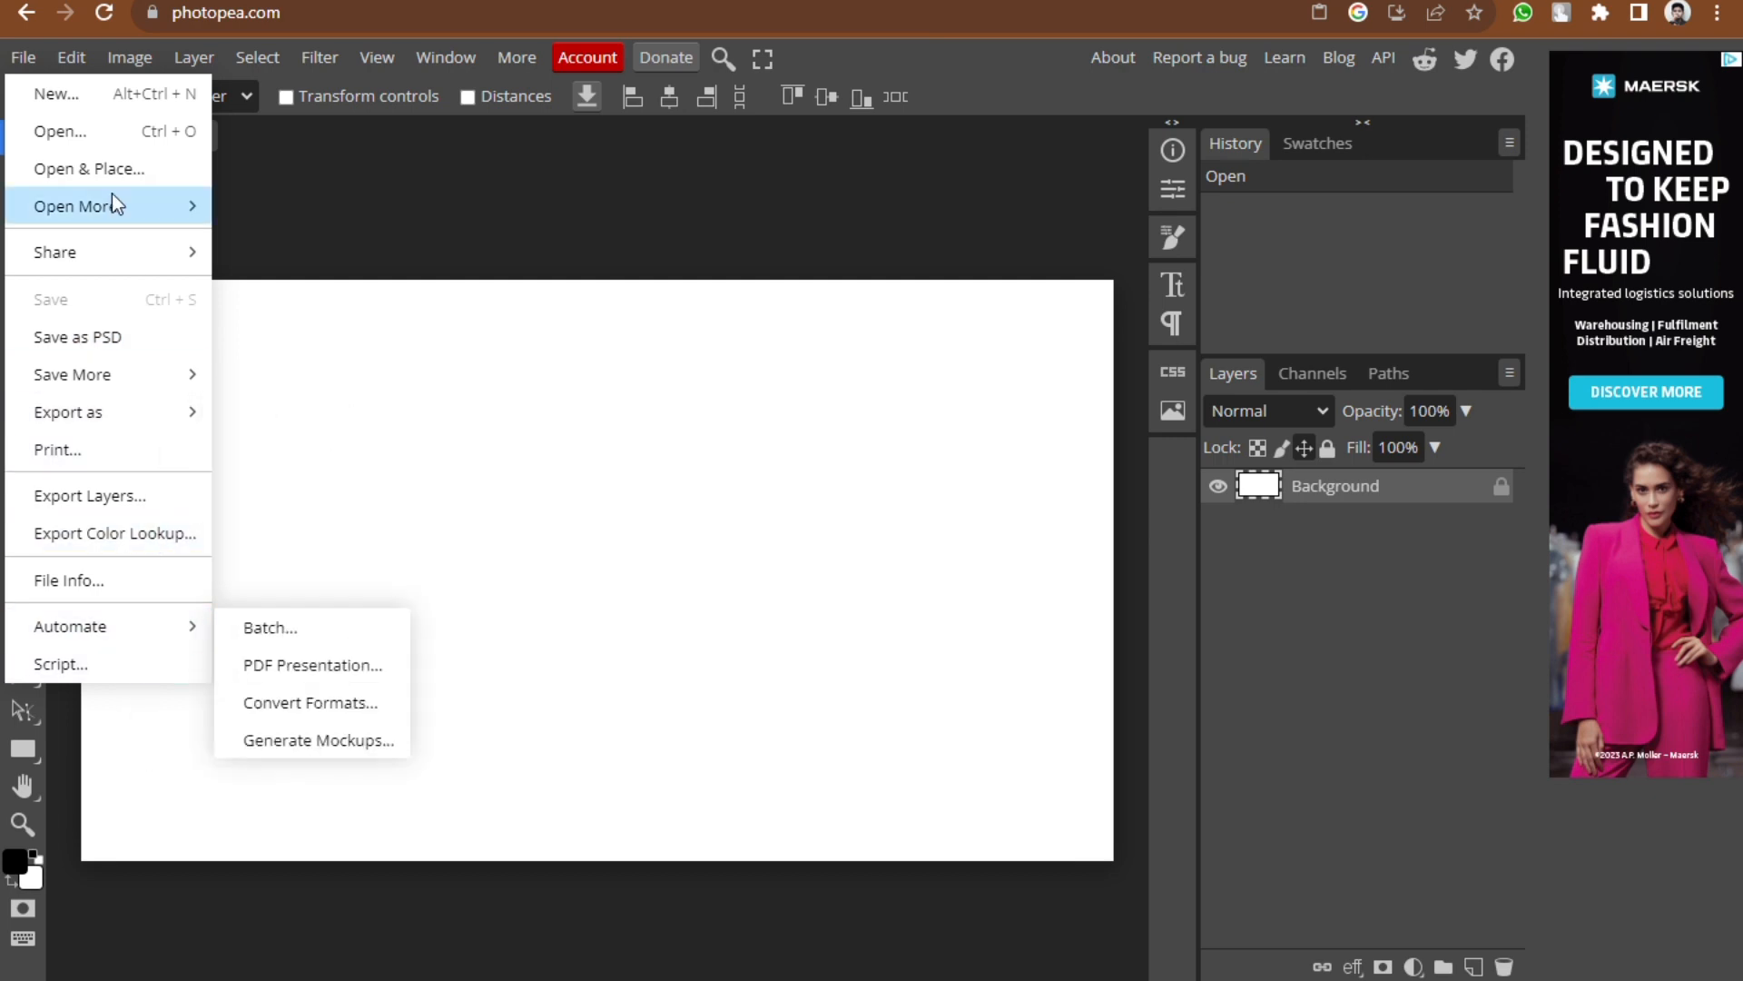
click(15, 62)
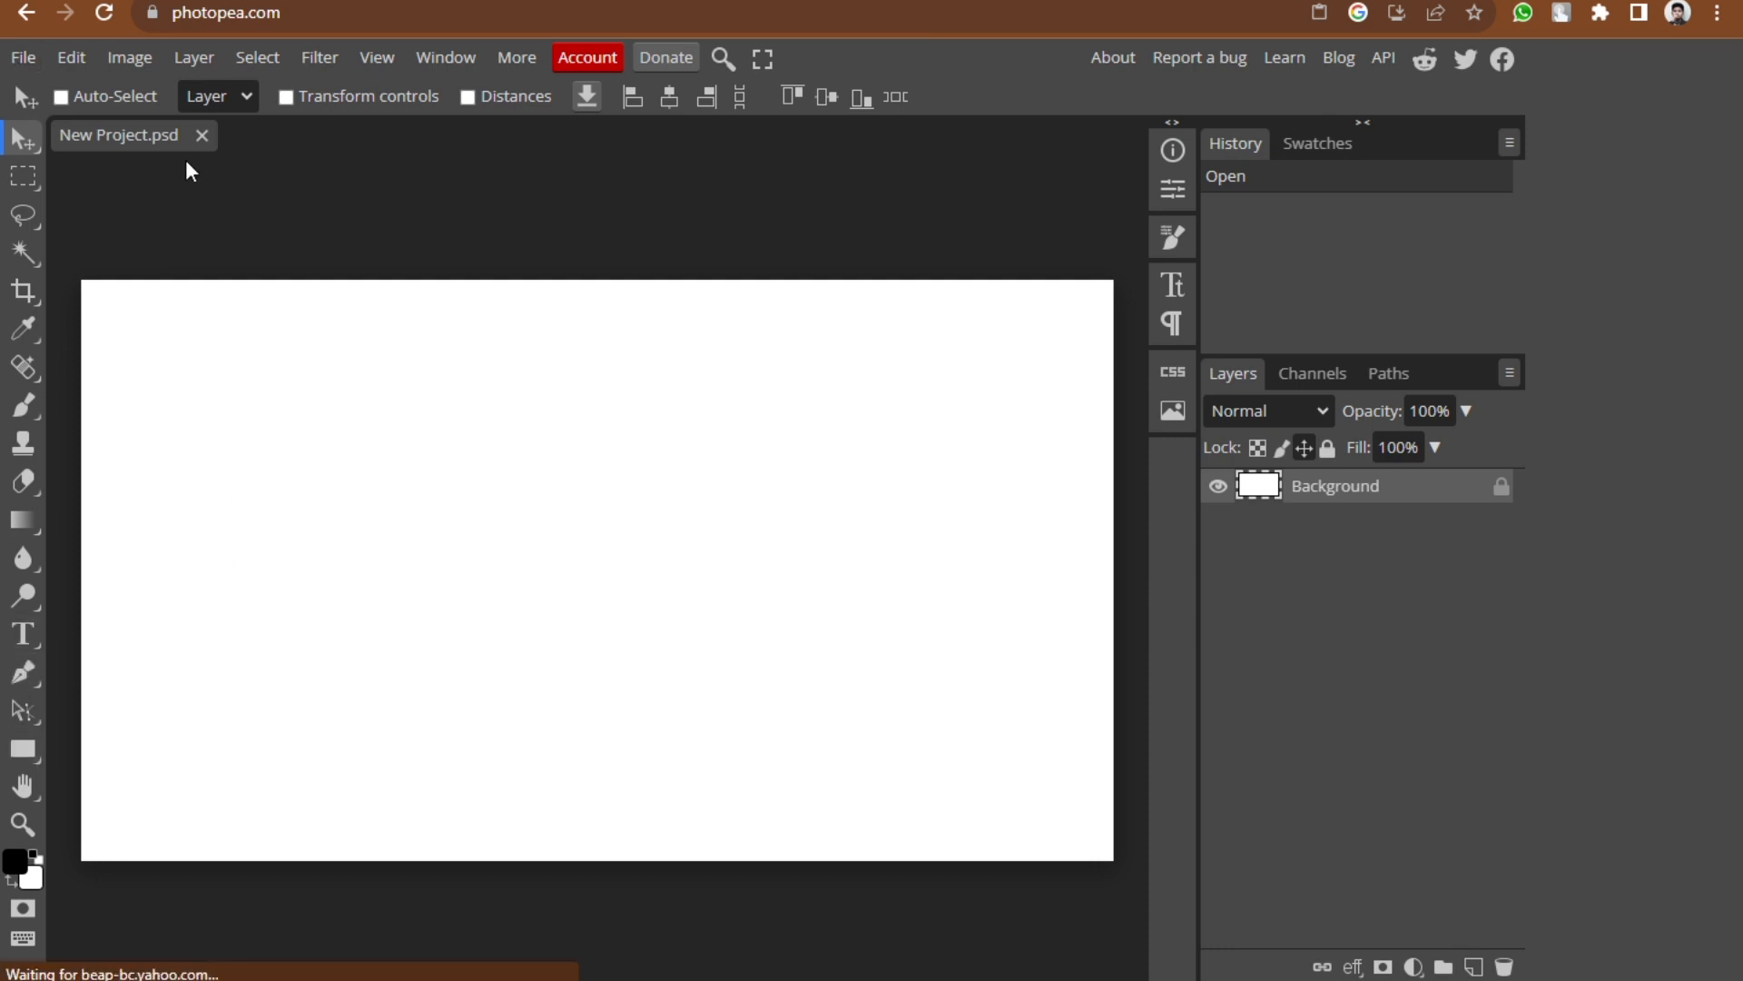
click(25, 58)
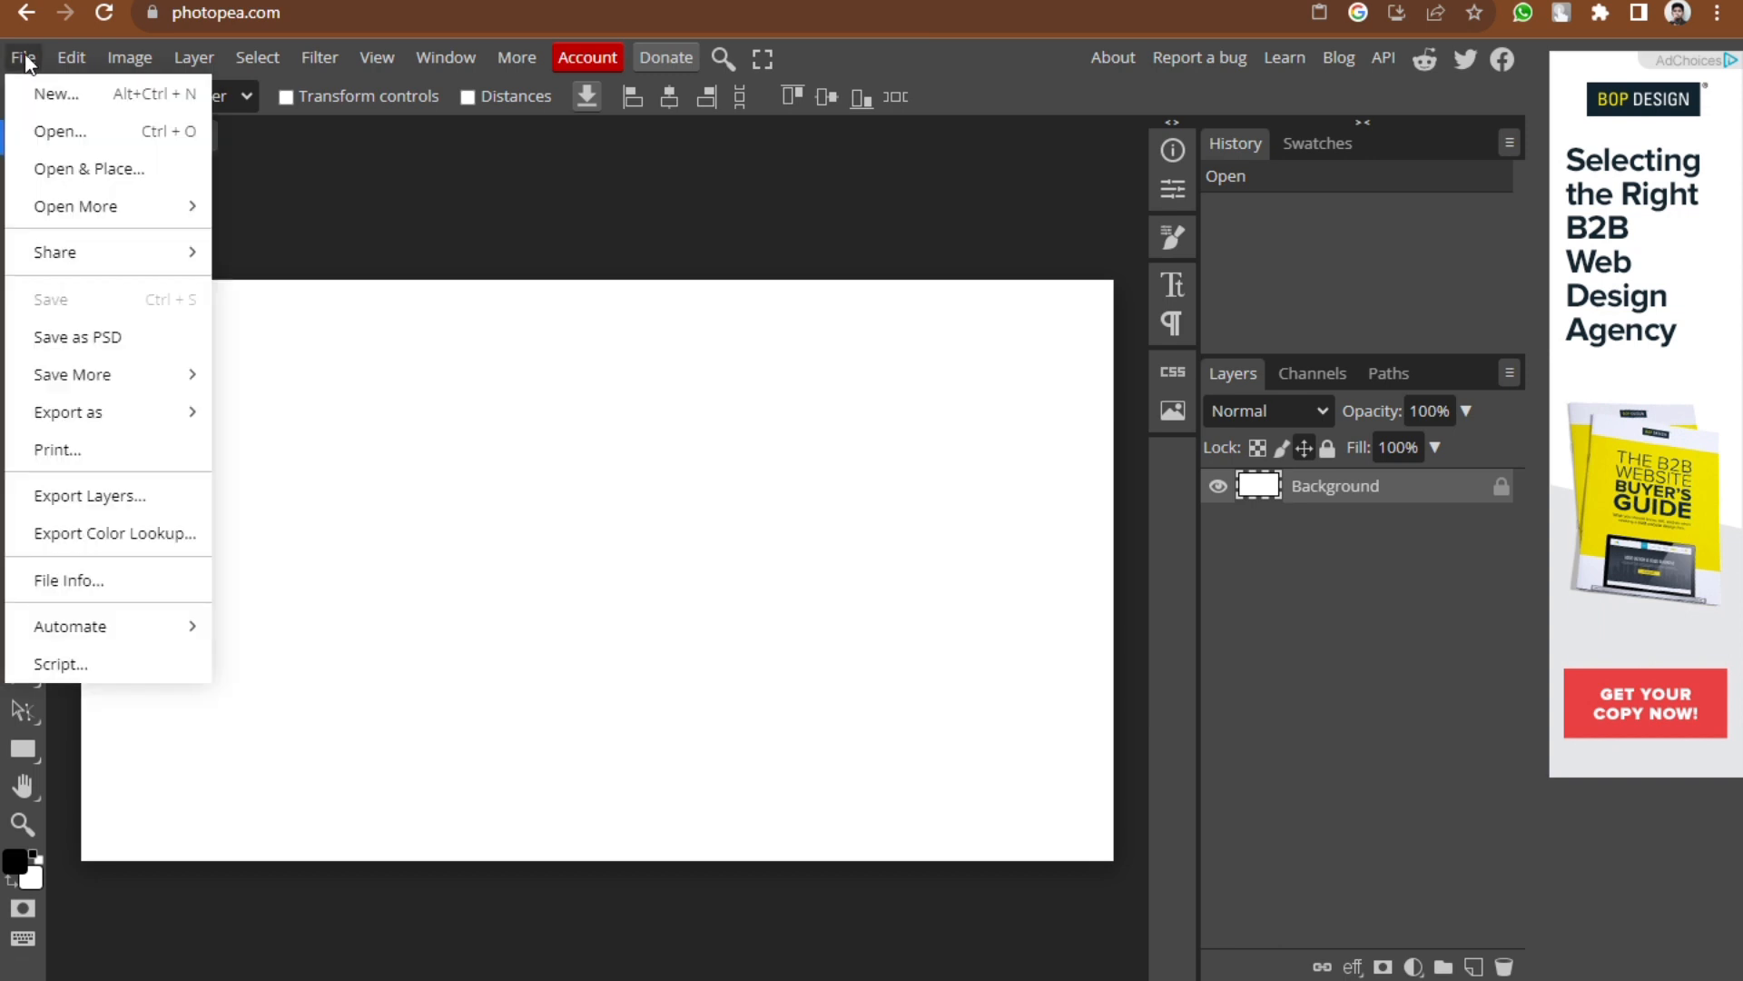
click(425, 232)
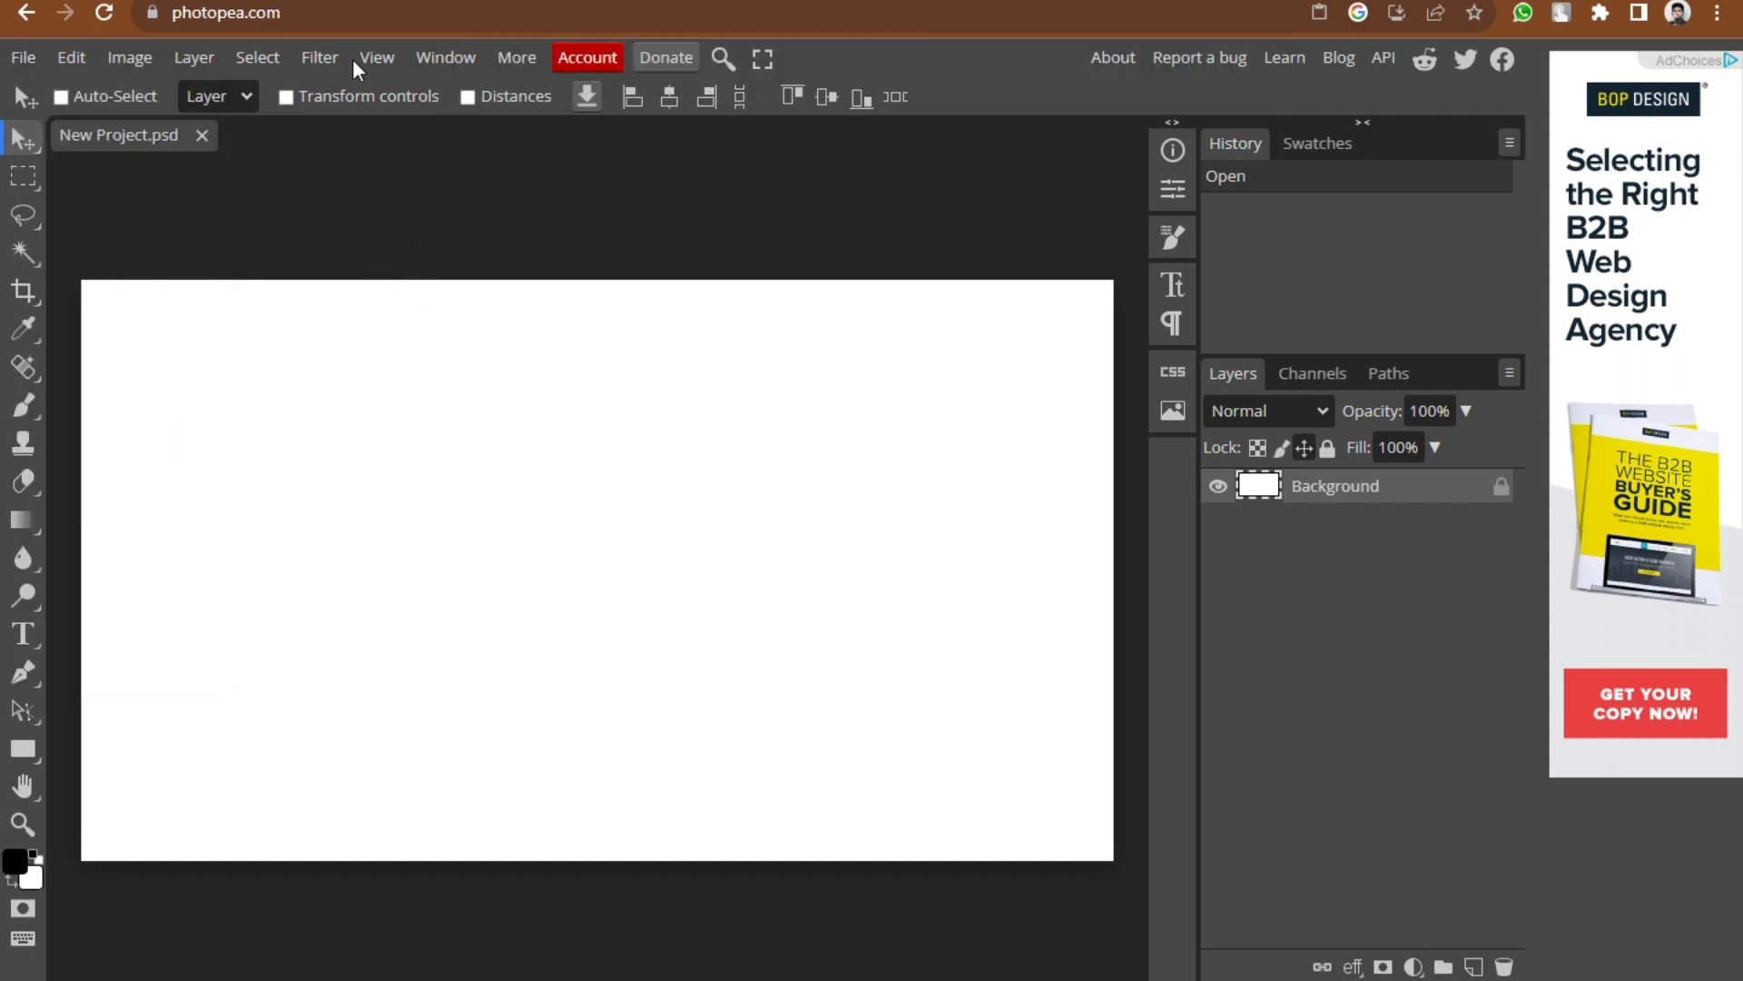
Reload the Photopea site to return to its start page and open the template gallery.
click(353, 18)
key(Return)
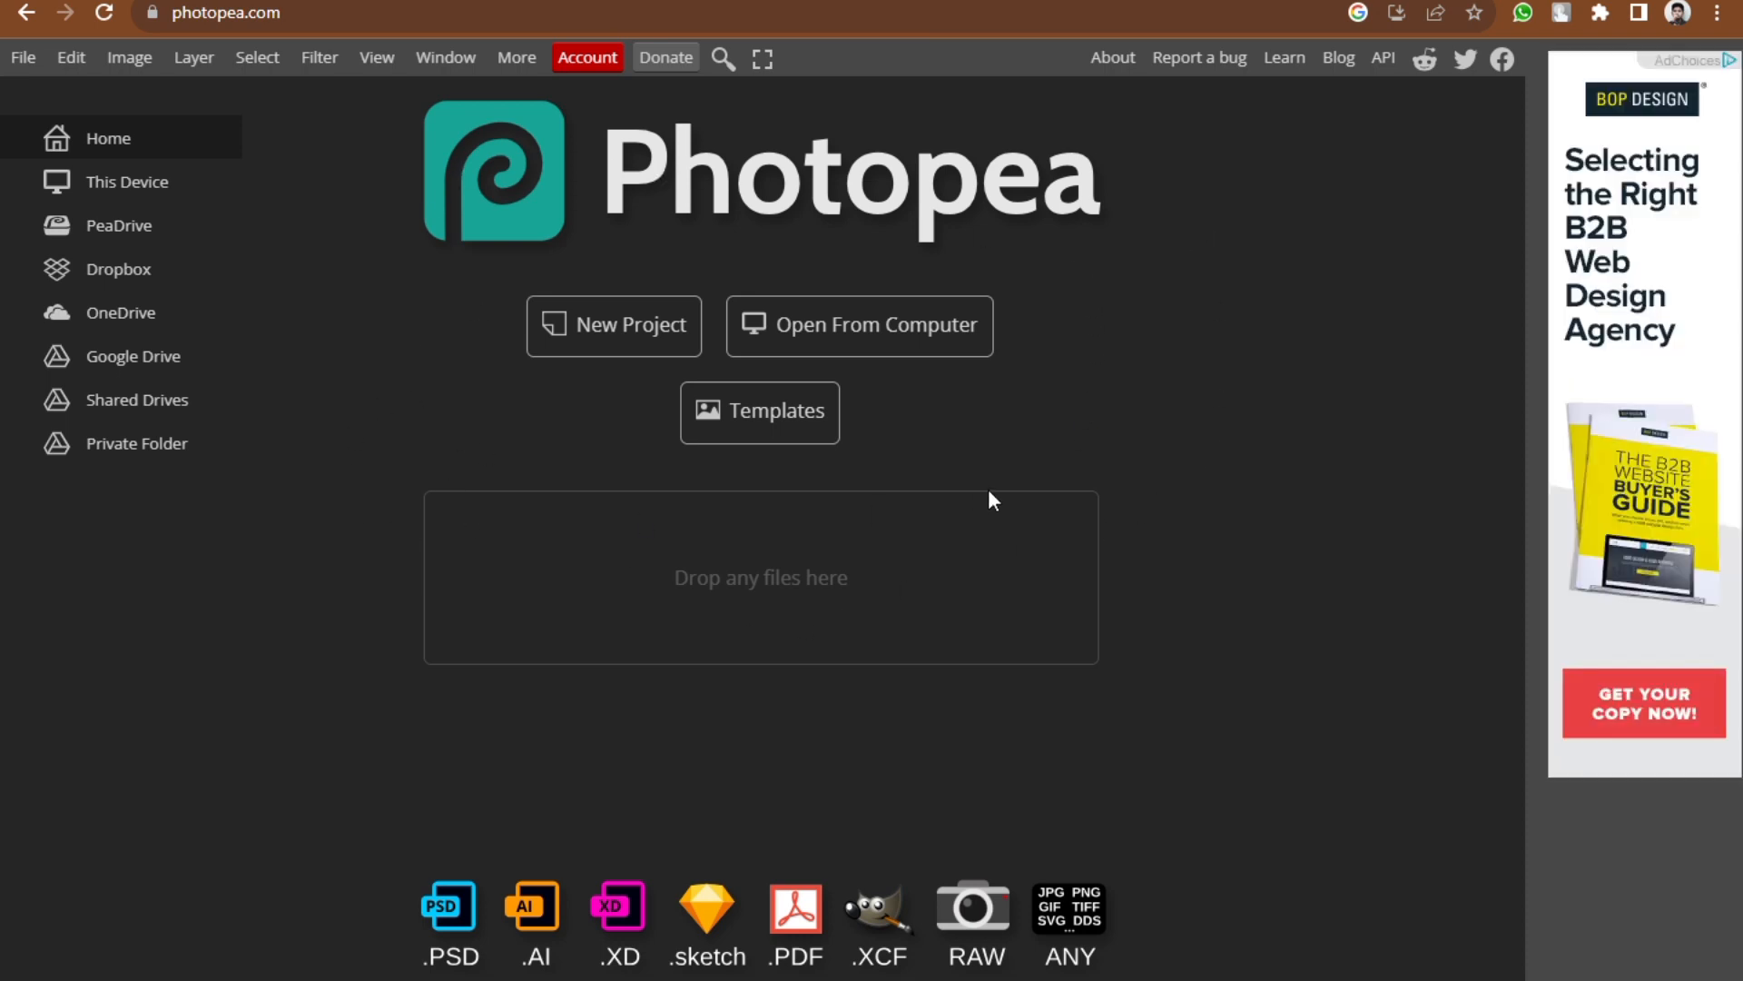
click(788, 428)
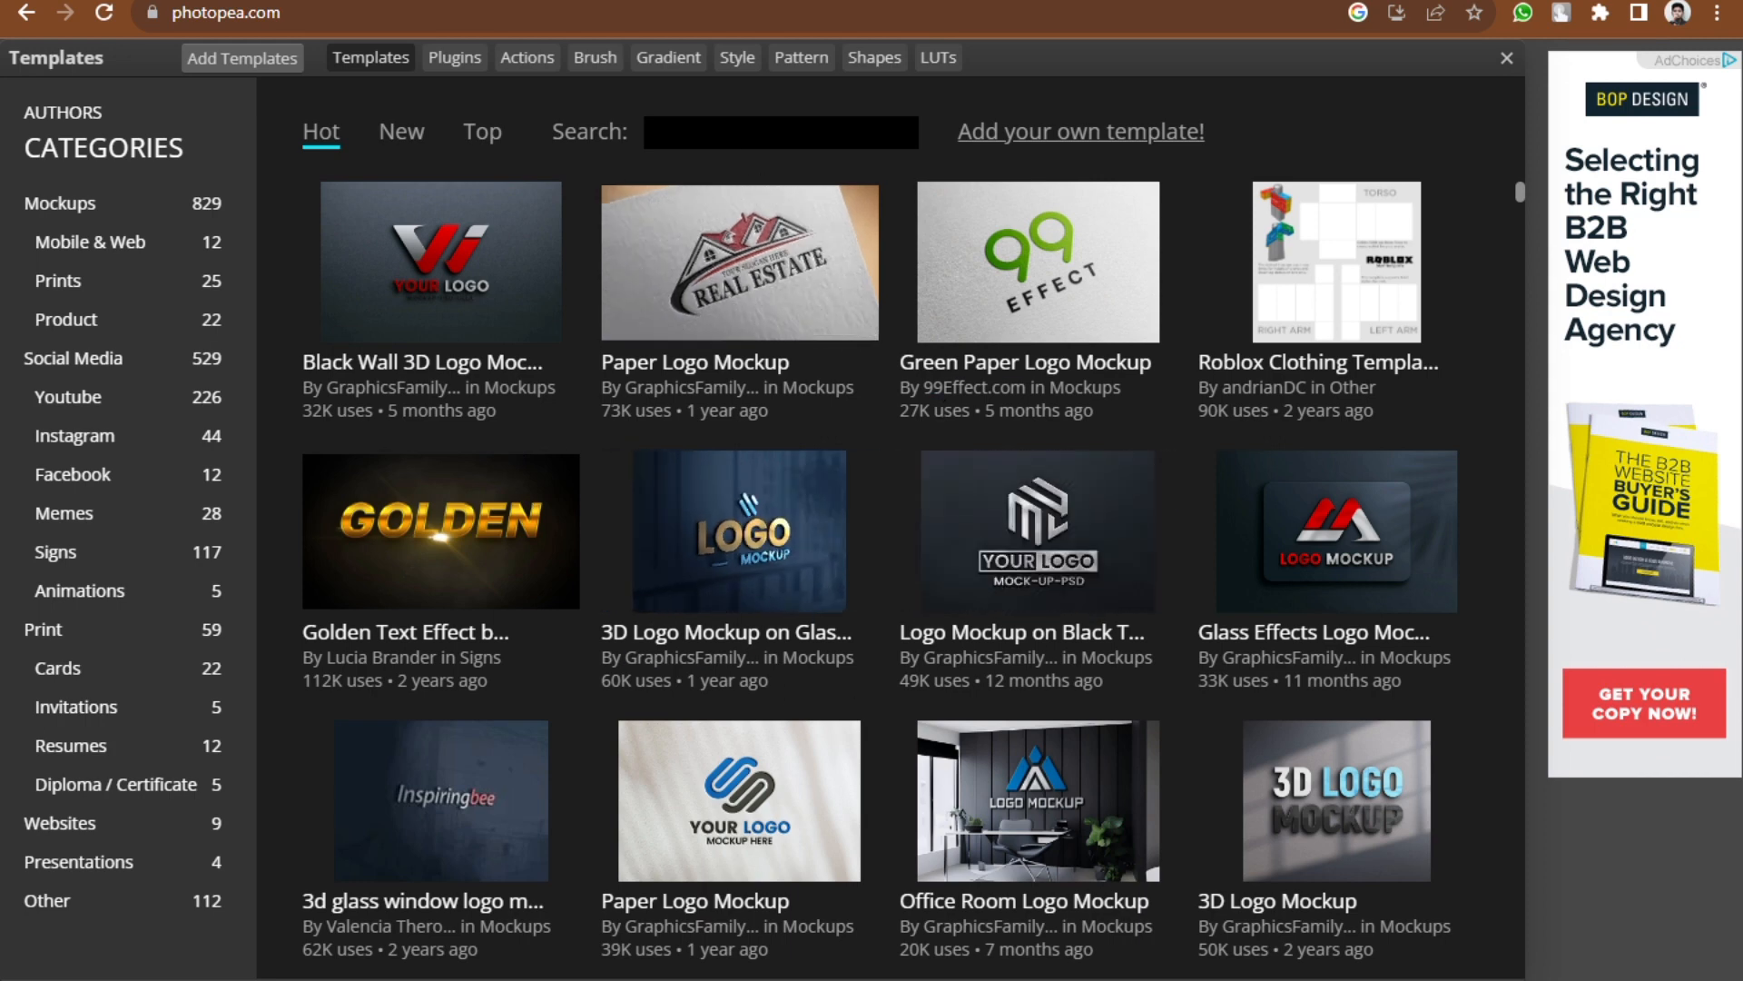
Search the template gallery for "mockup mobile".
click(745, 136)
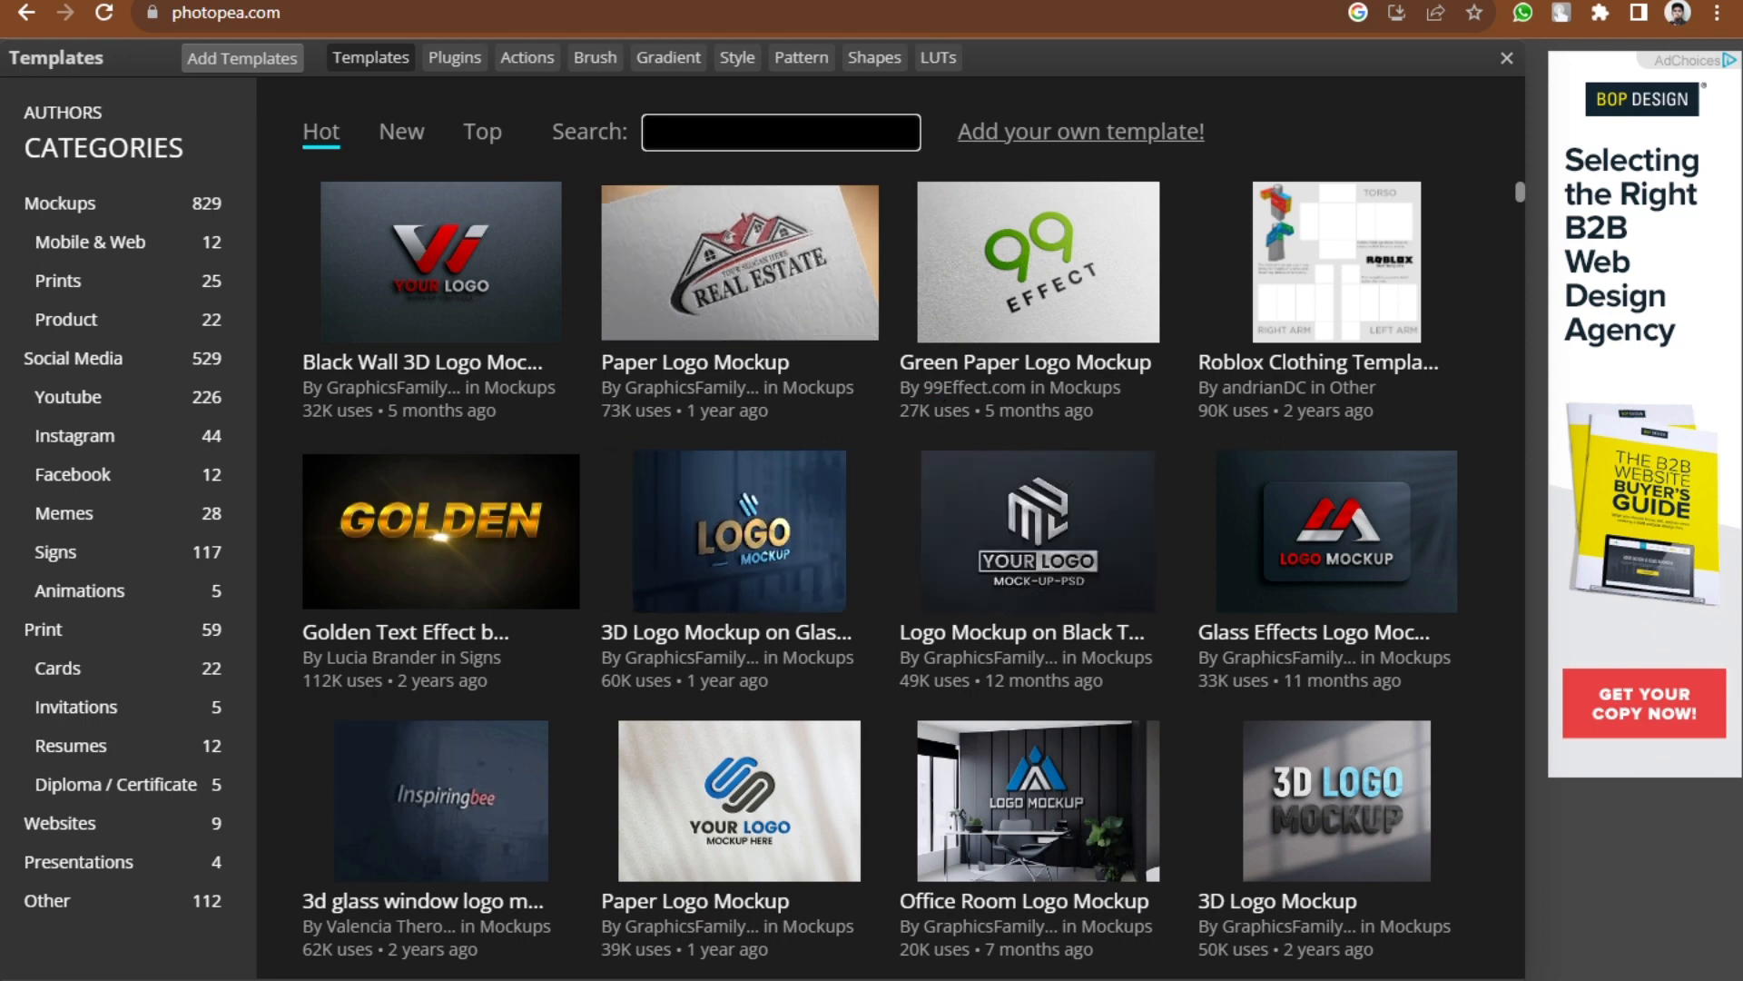
text(m)
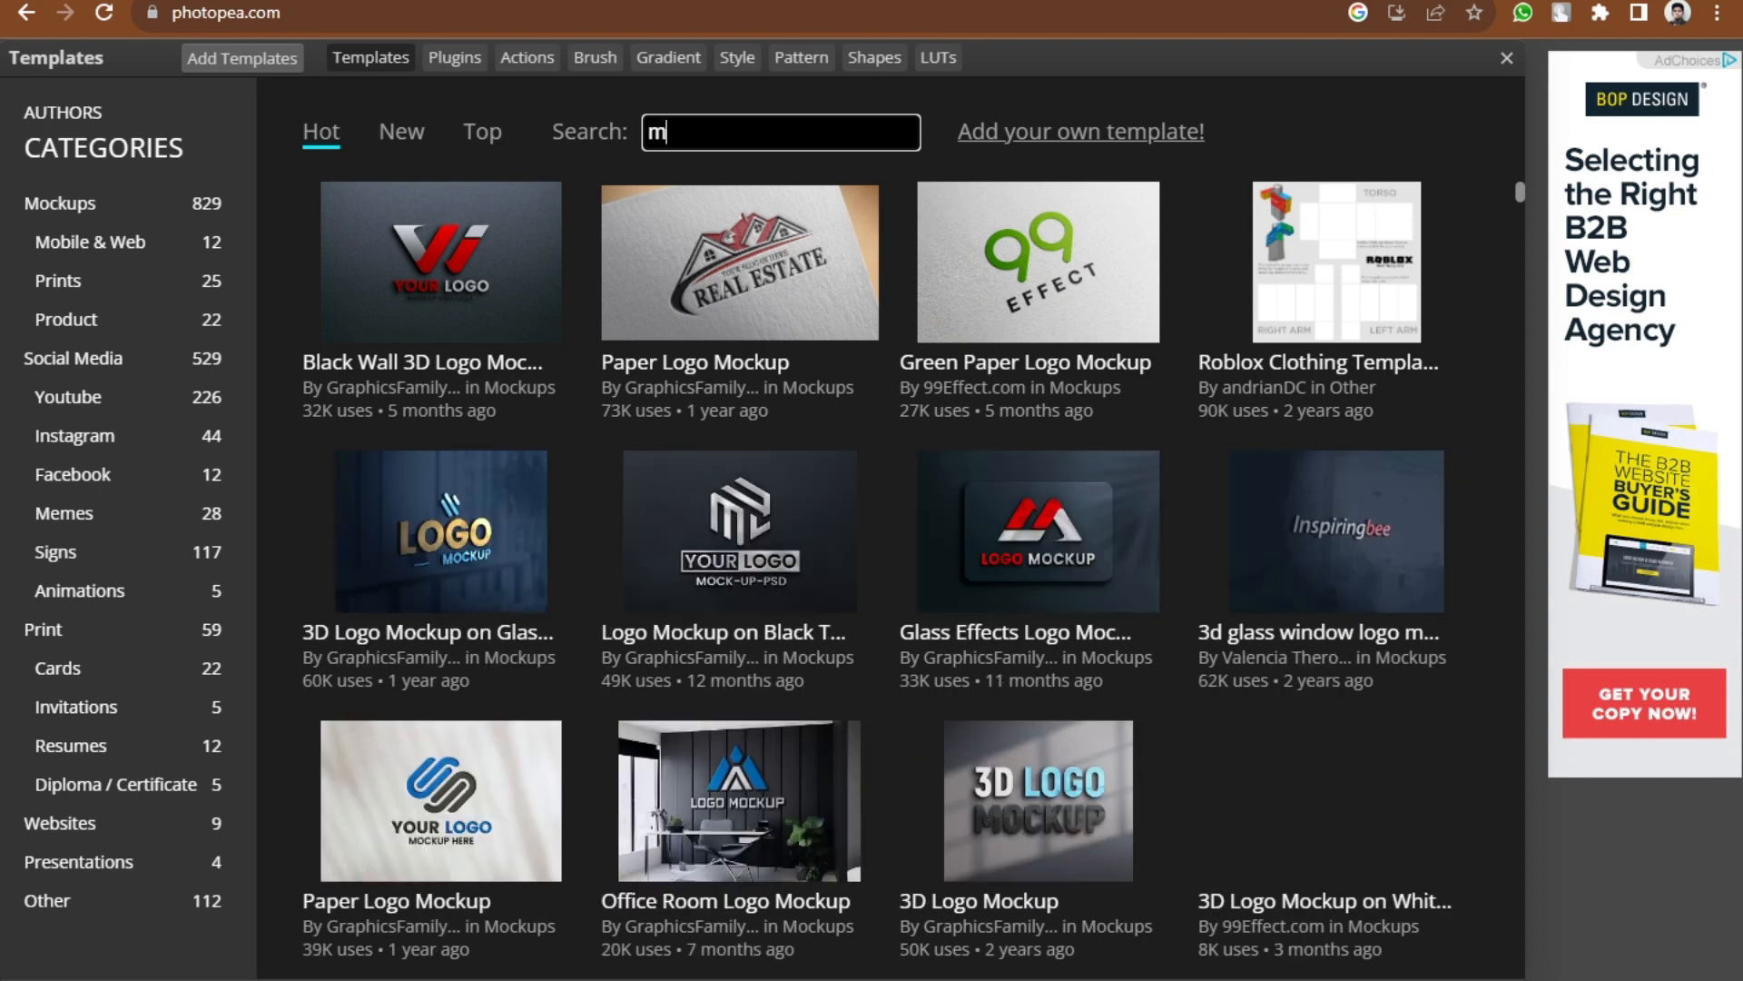
text(o)
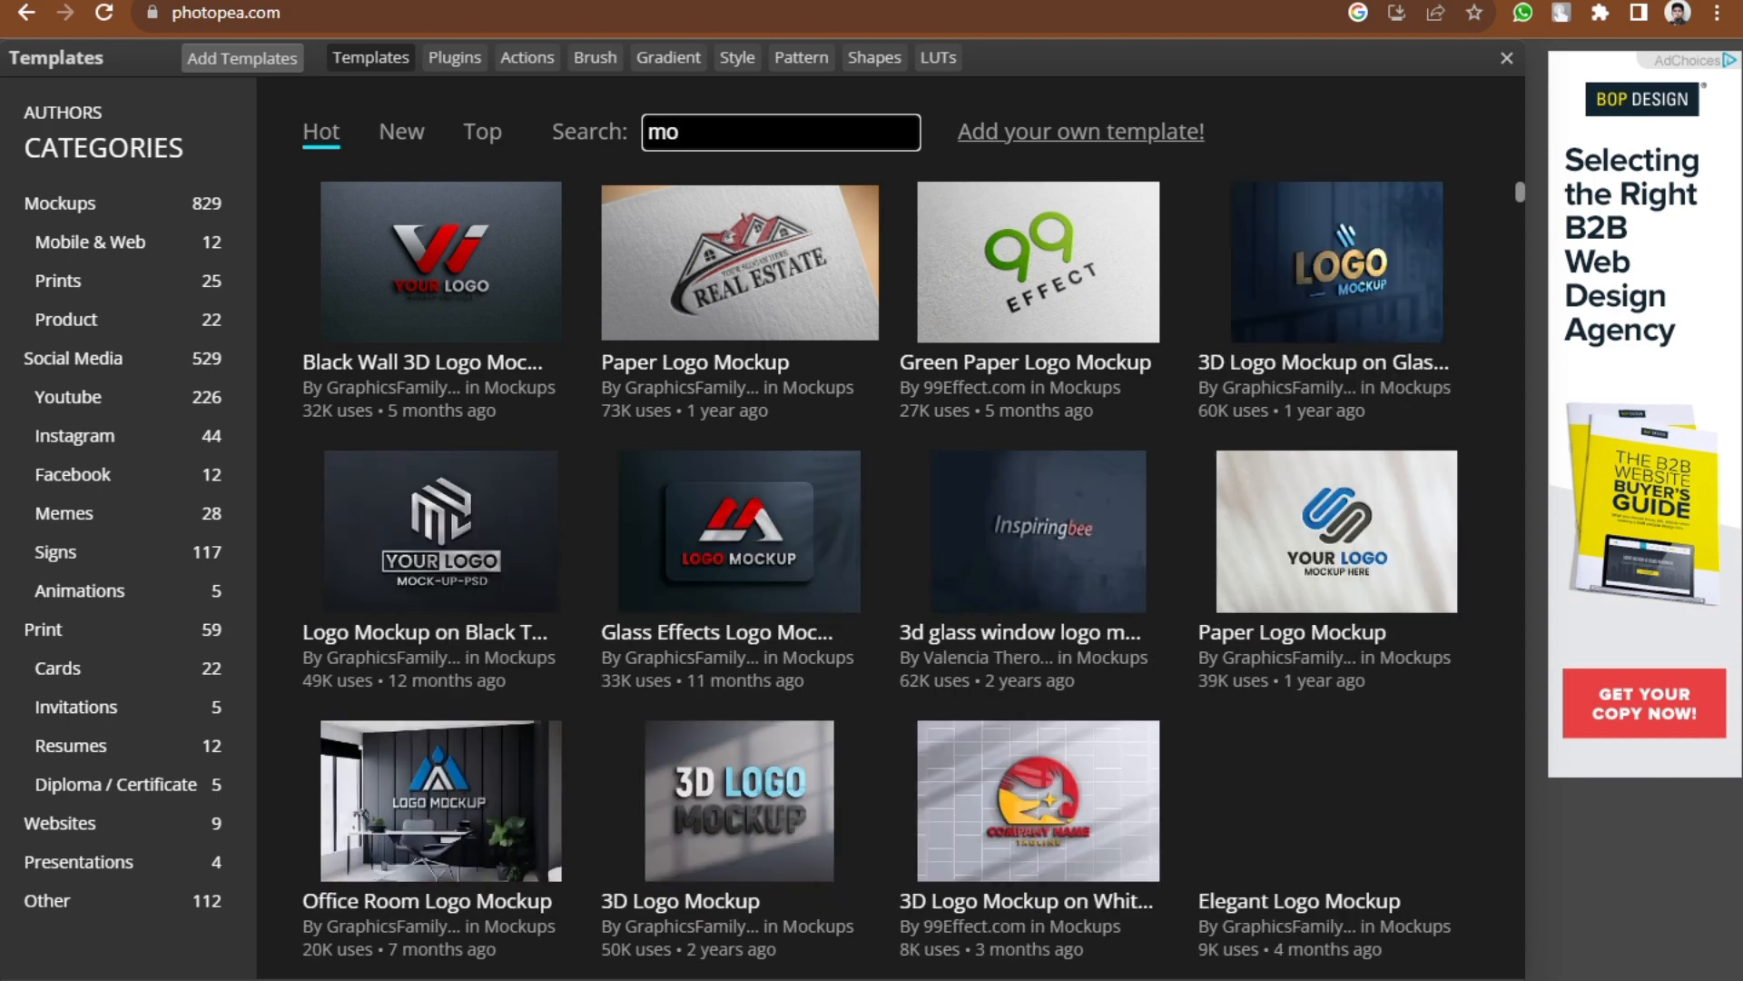
text(ckup)
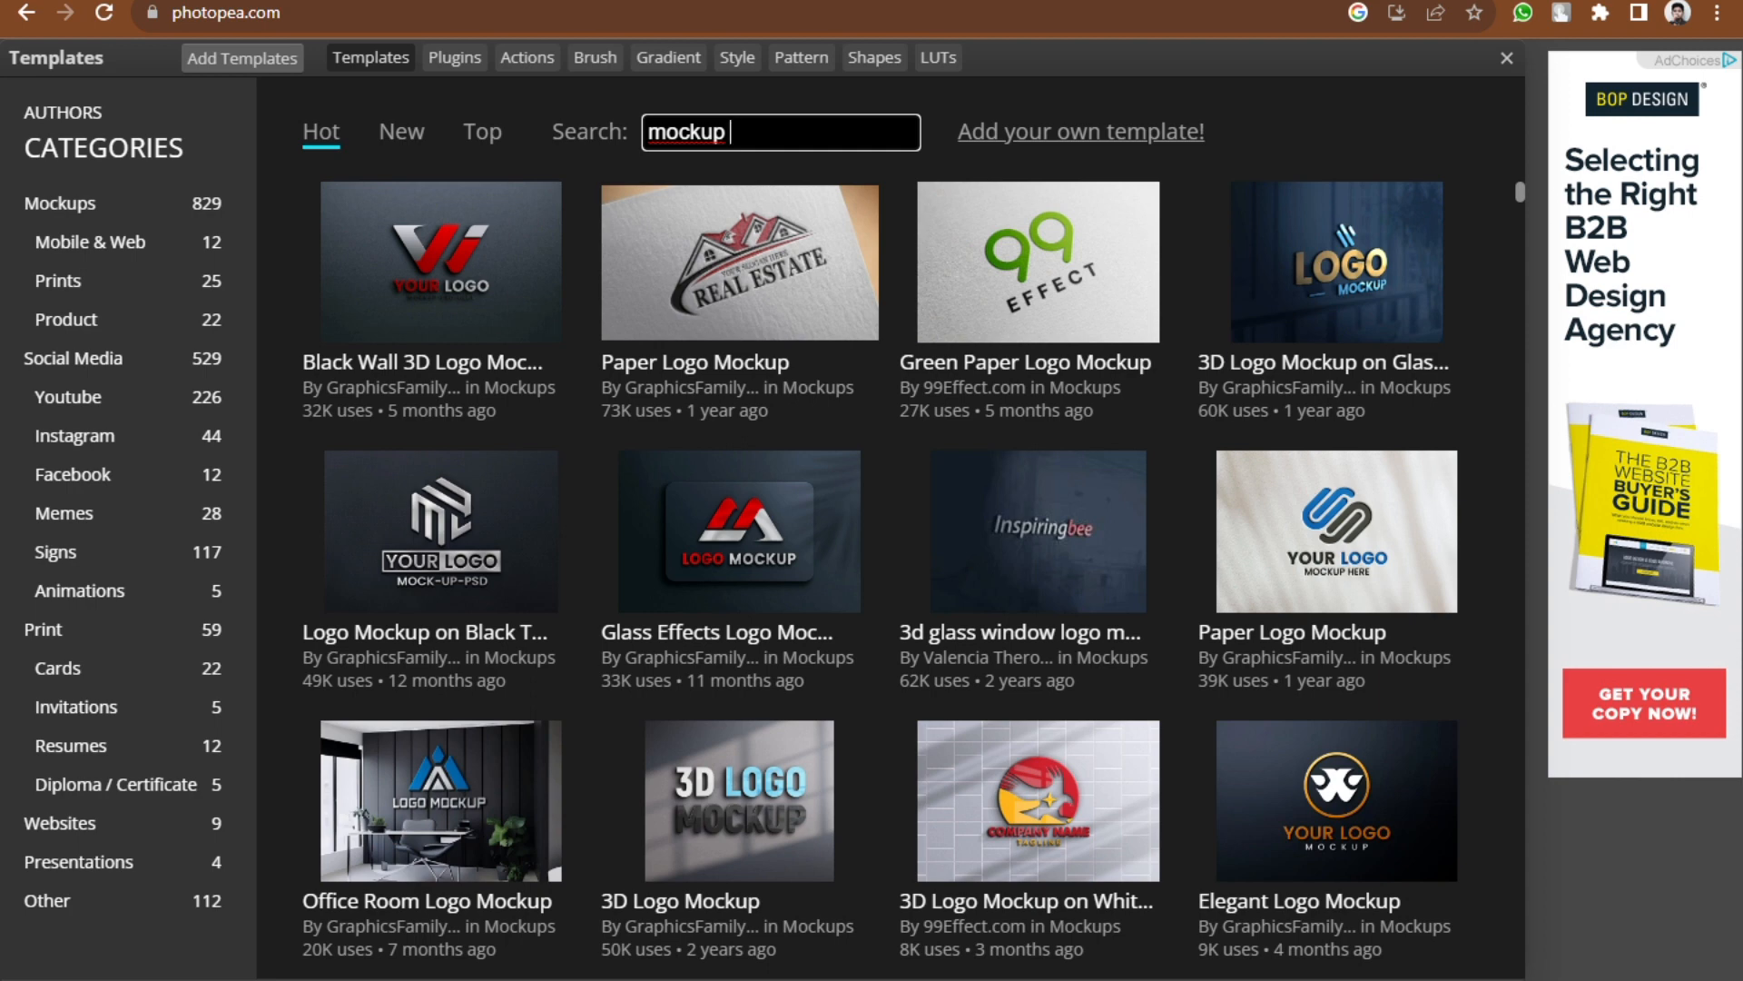
text(mobile)
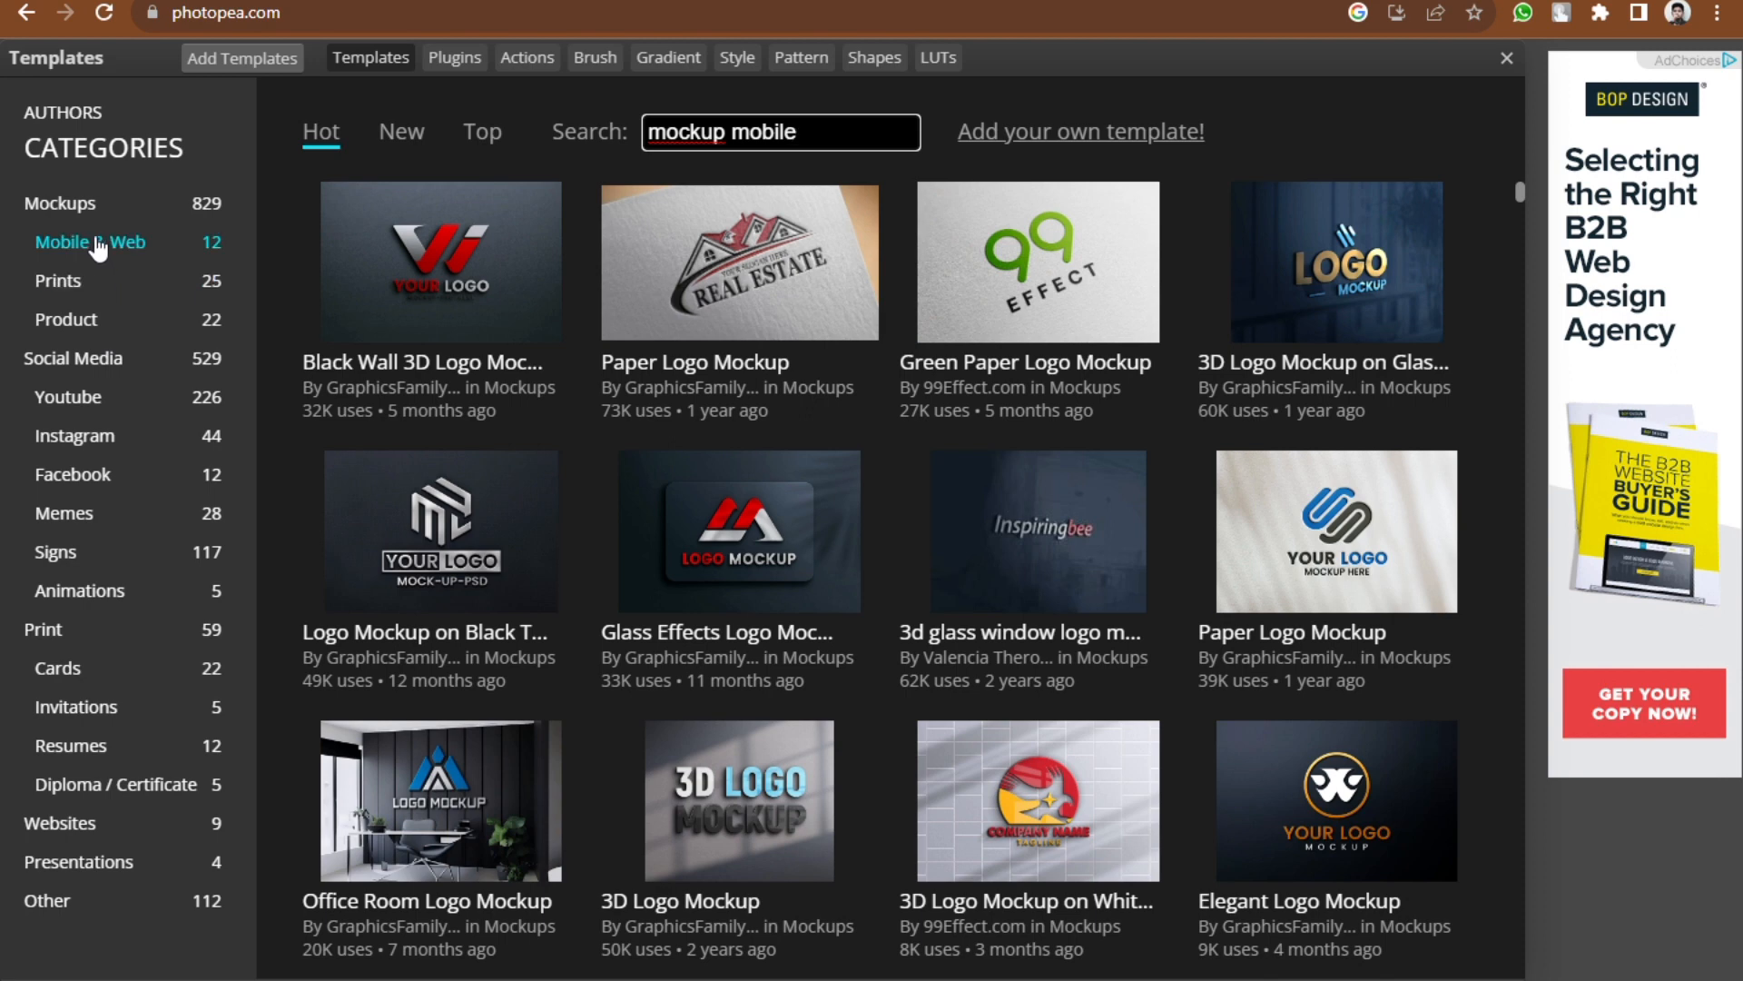
Choose the "iphone titled to the left" template from the Mobile & Web mockups category and load it in the editor through its template link.
click(112, 244)
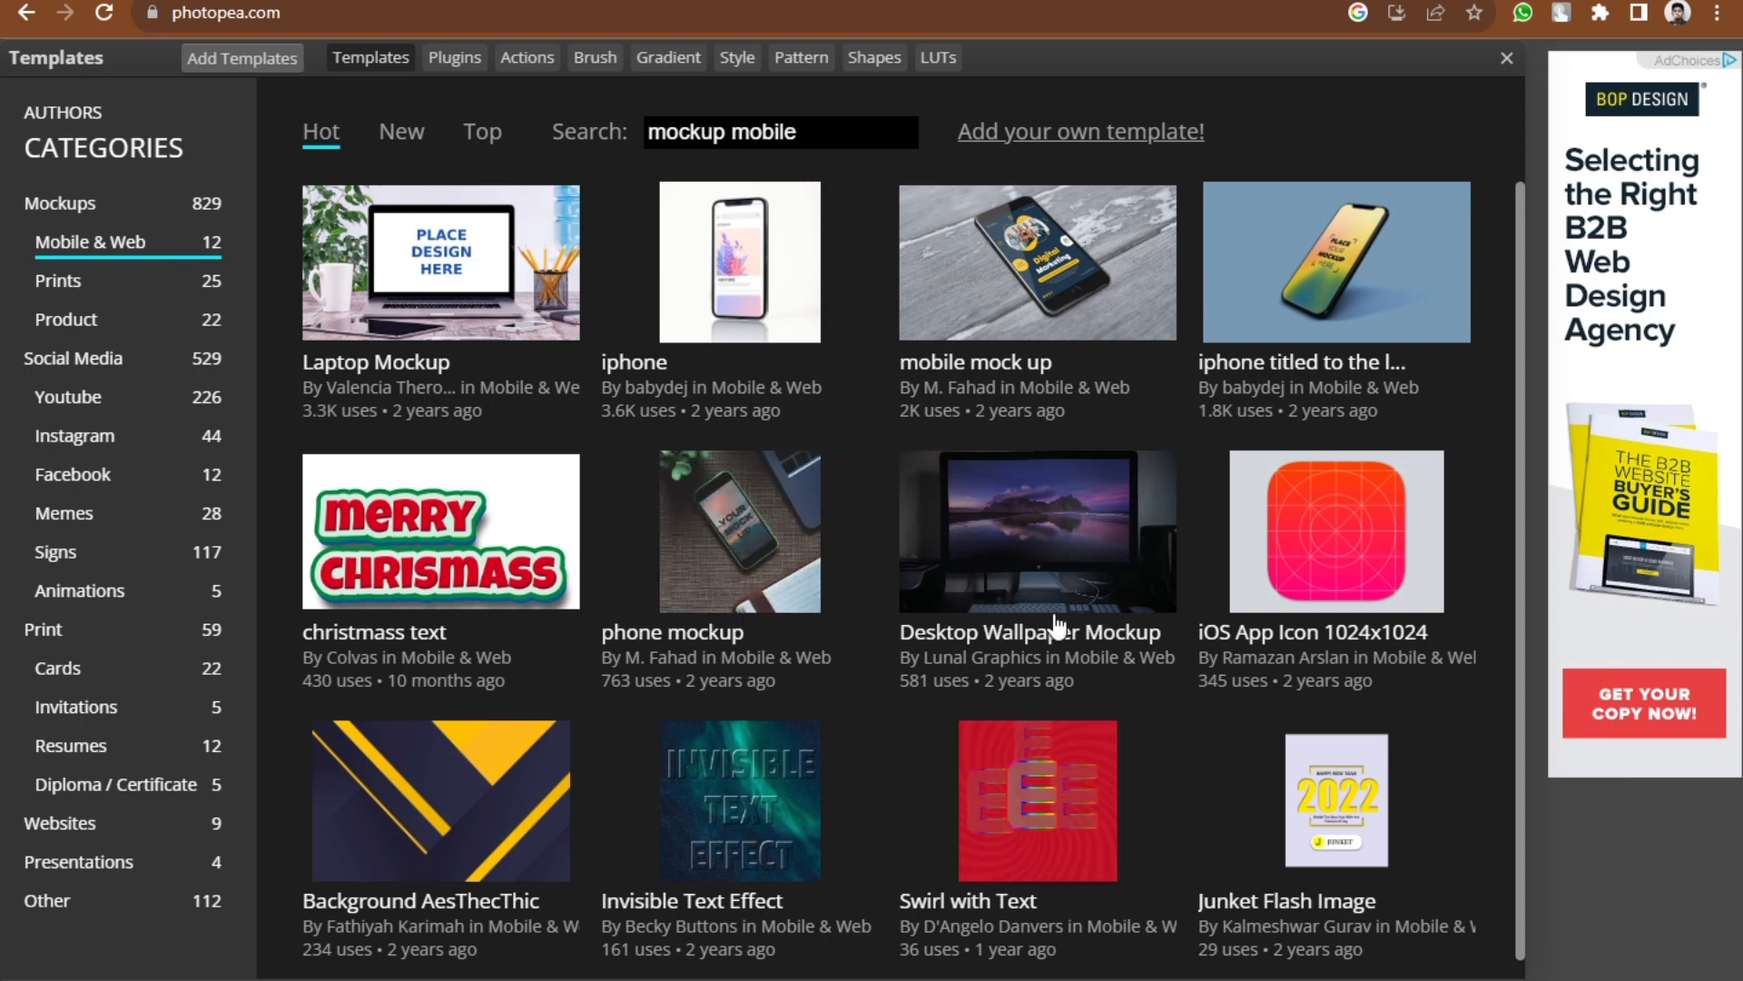
scroll(1521, 399, down, 1)
scroll(1524, 463, up, 1)
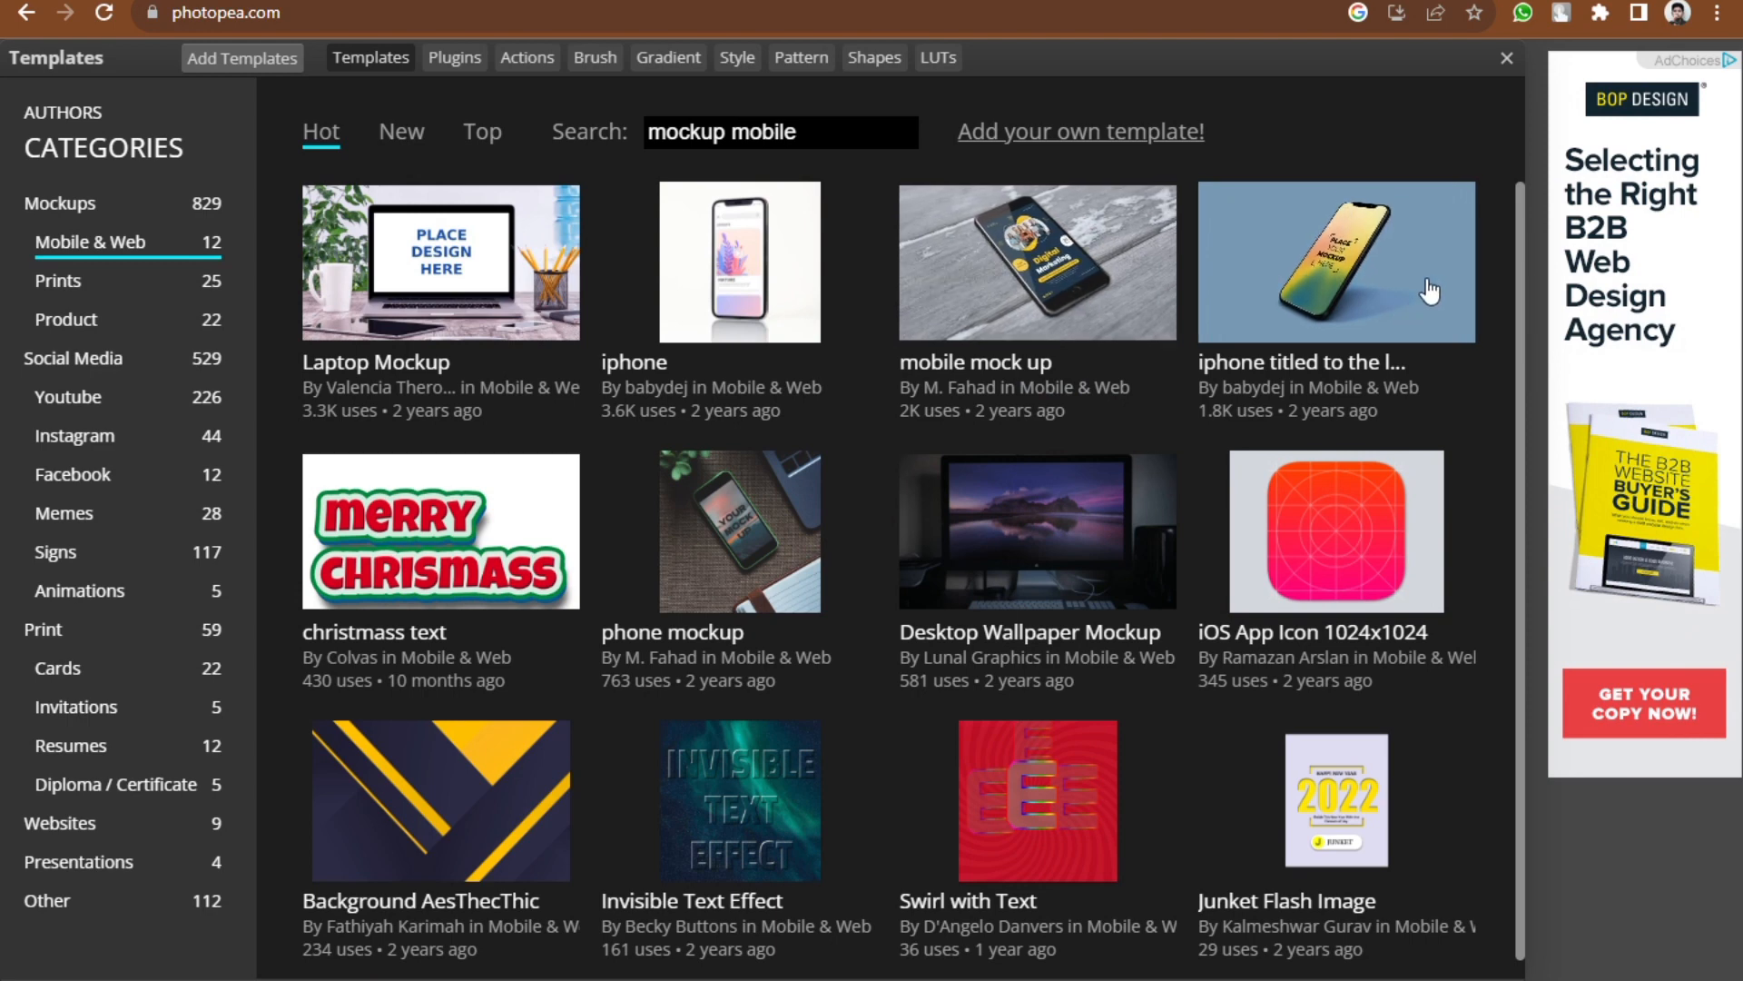
click(1356, 271)
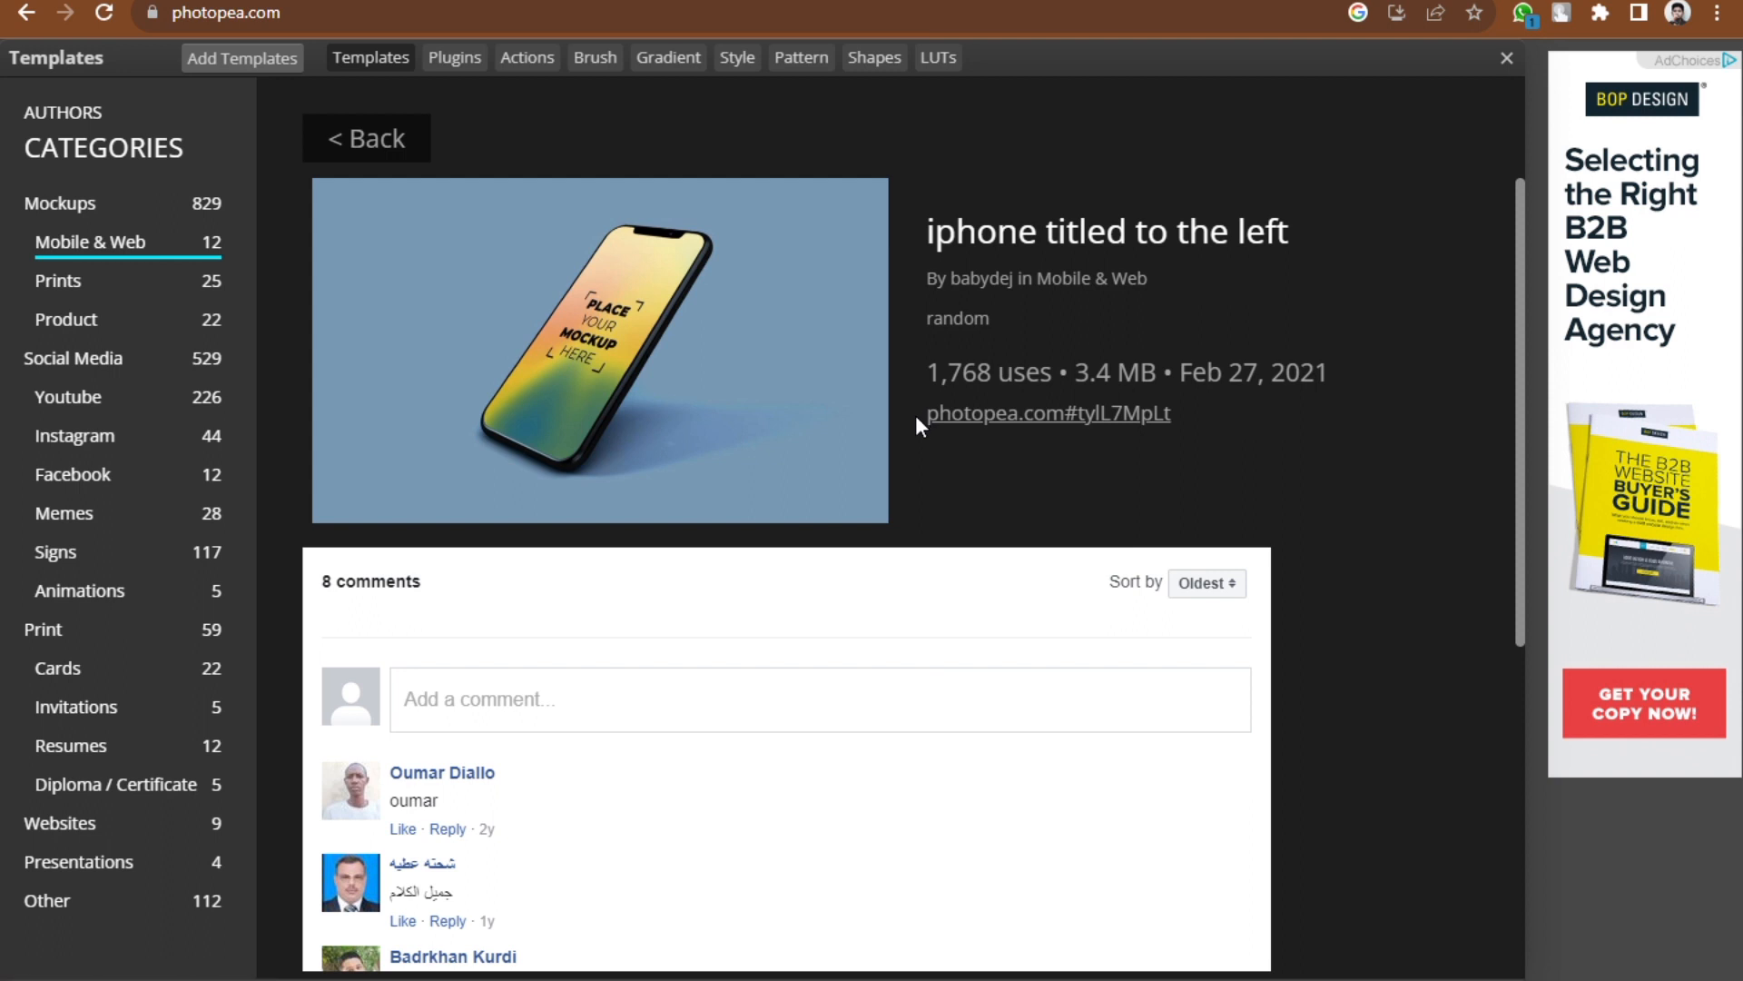
drag(915, 416, 1198, 428)
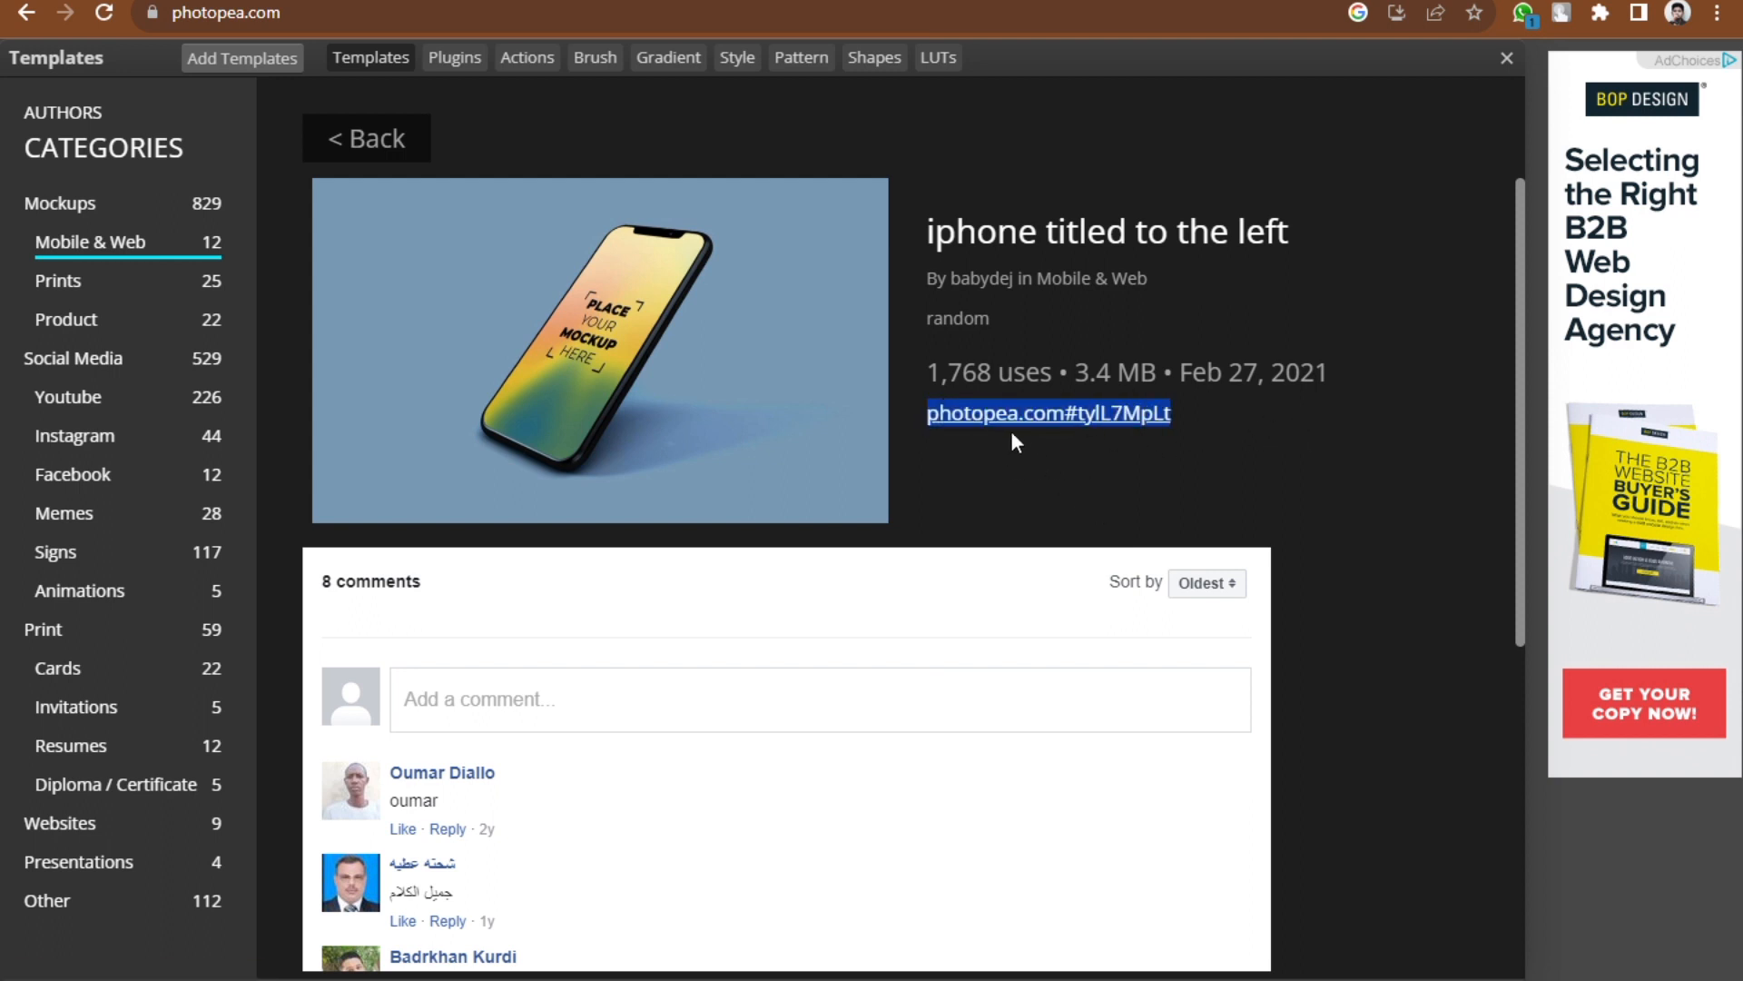
click(1073, 418)
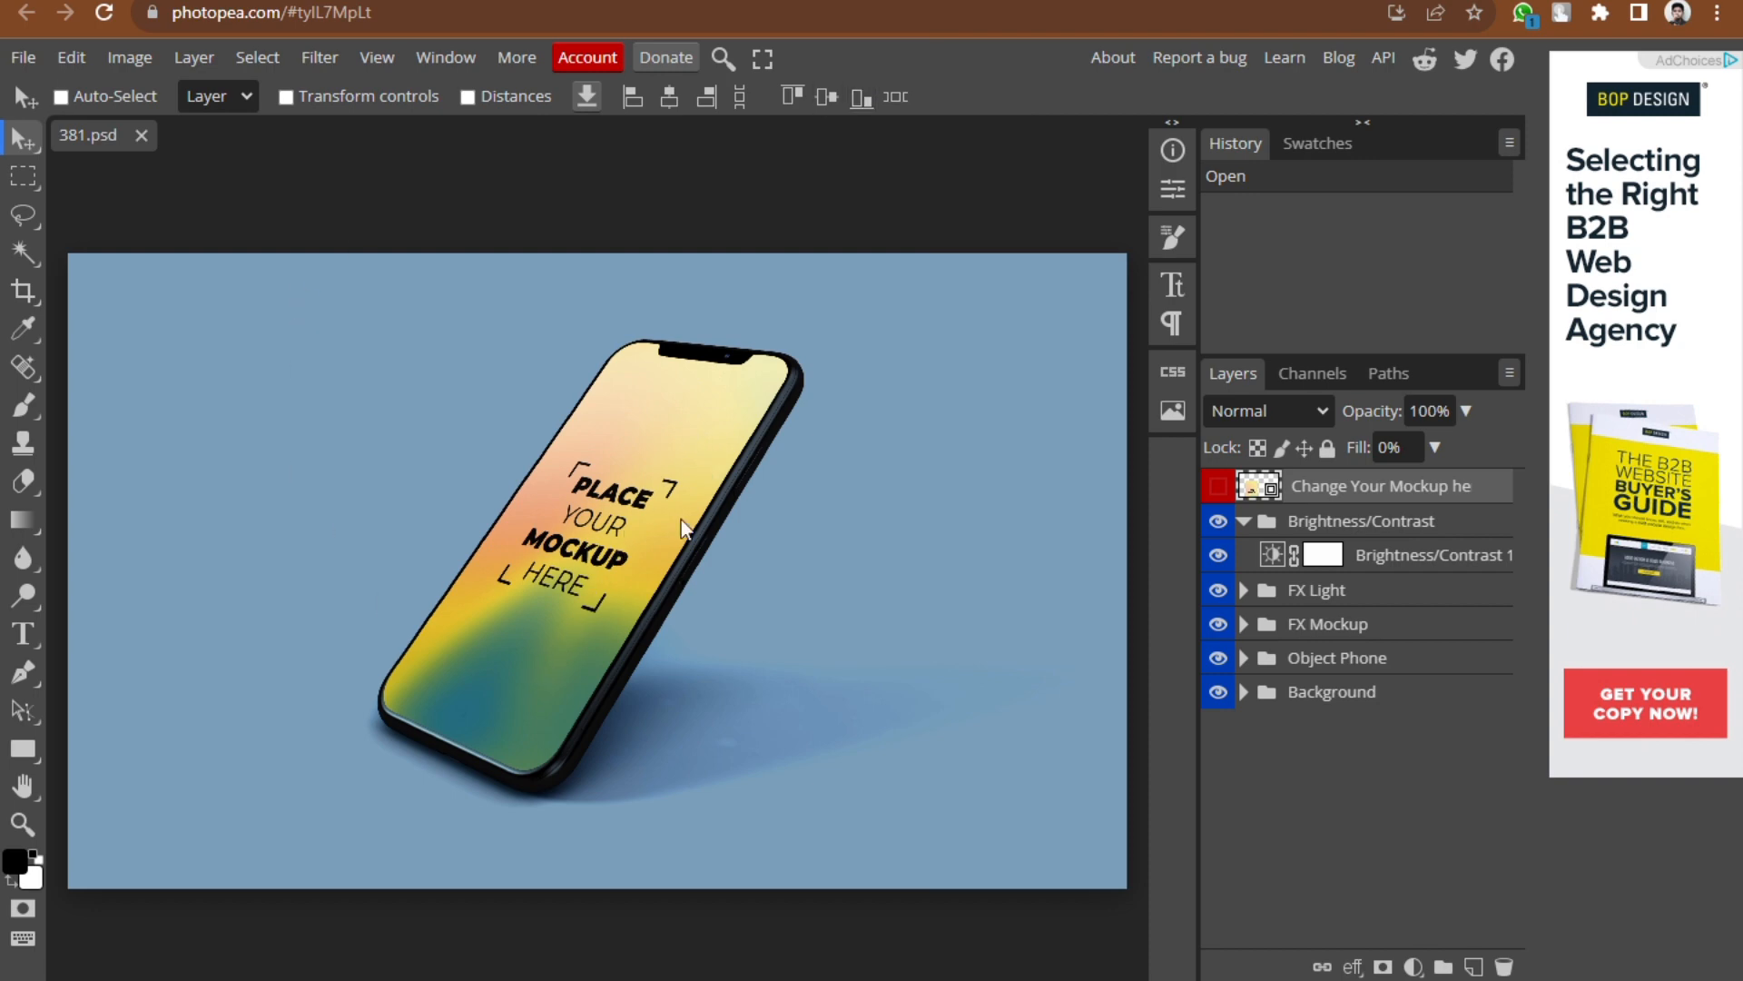
Open the contents of the "Change Your Mockup" smart object layer for editing.
scroll(681, 520, up, 3)
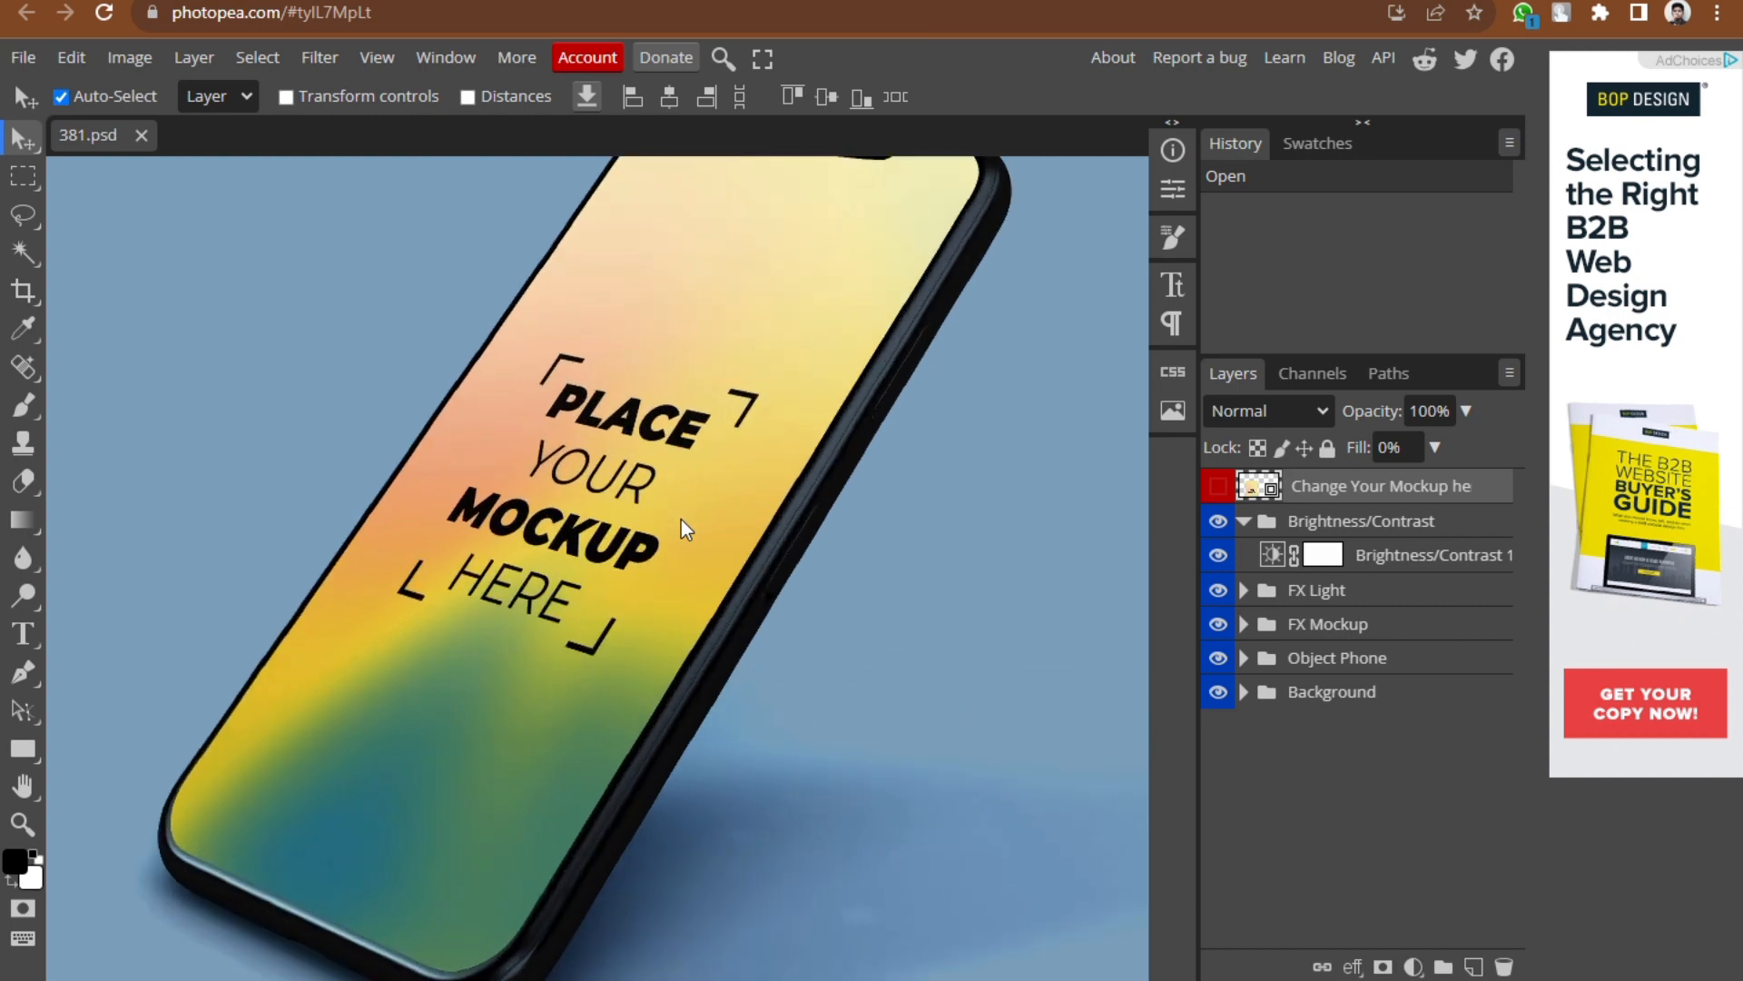
scroll(681, 519, down, 3)
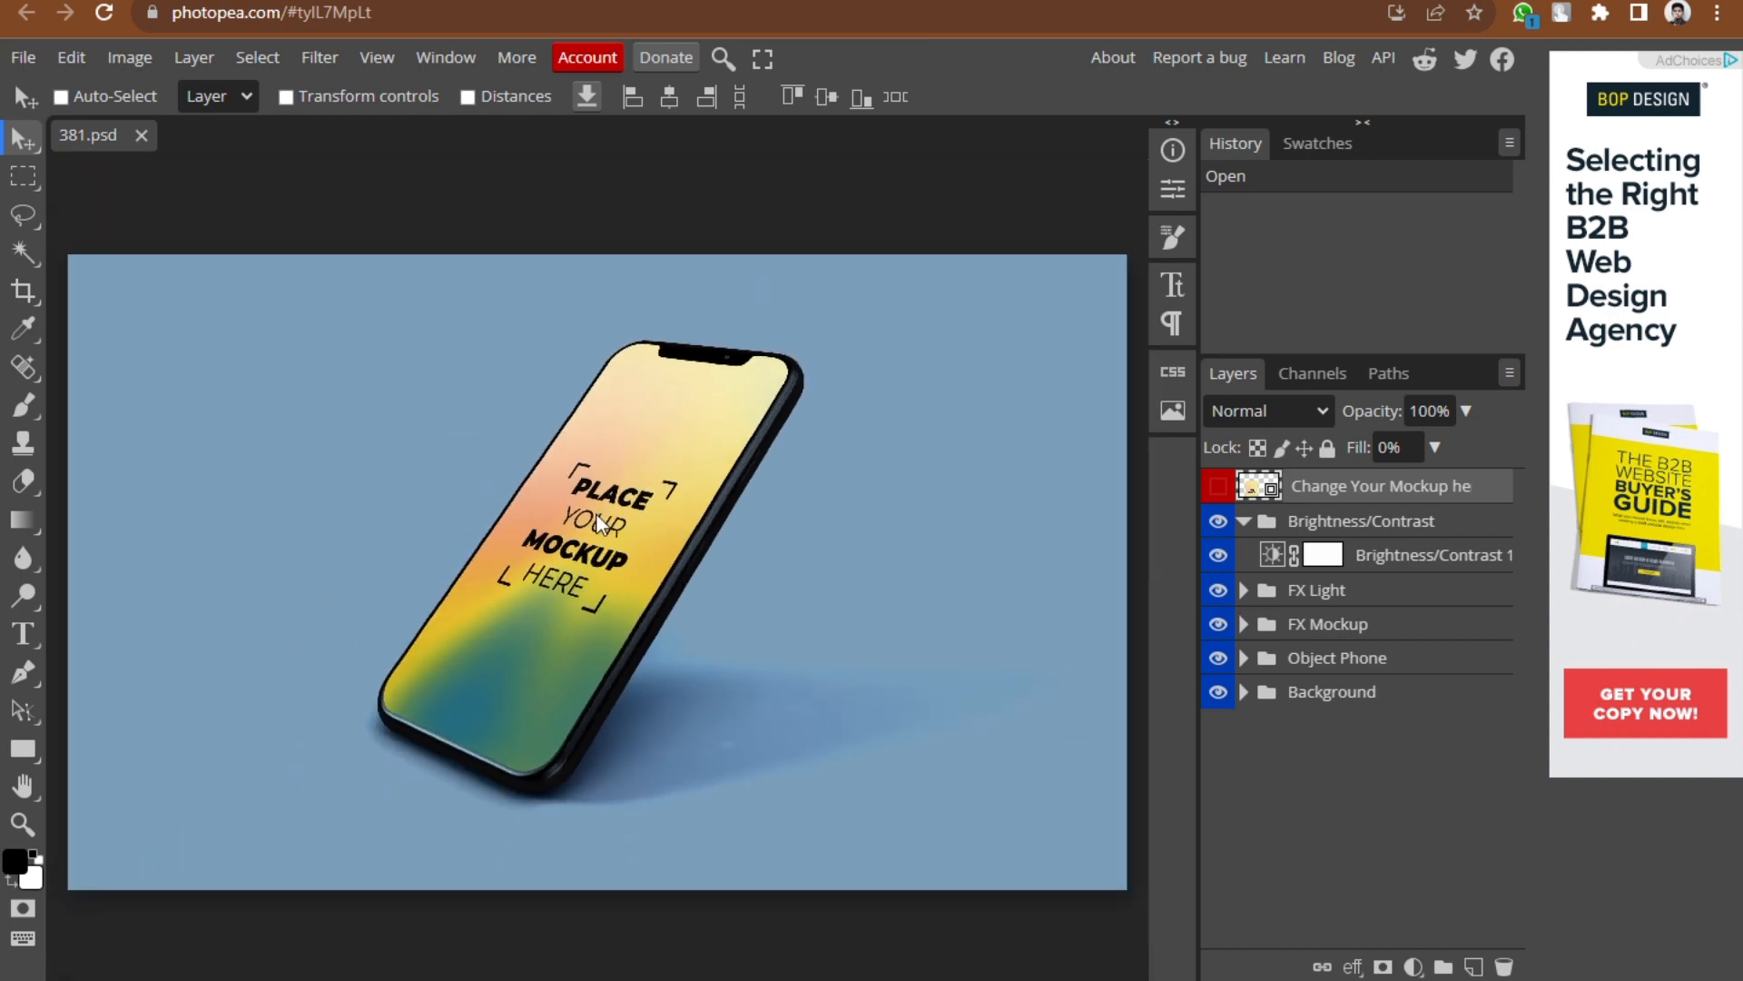
double_click(1250, 491)
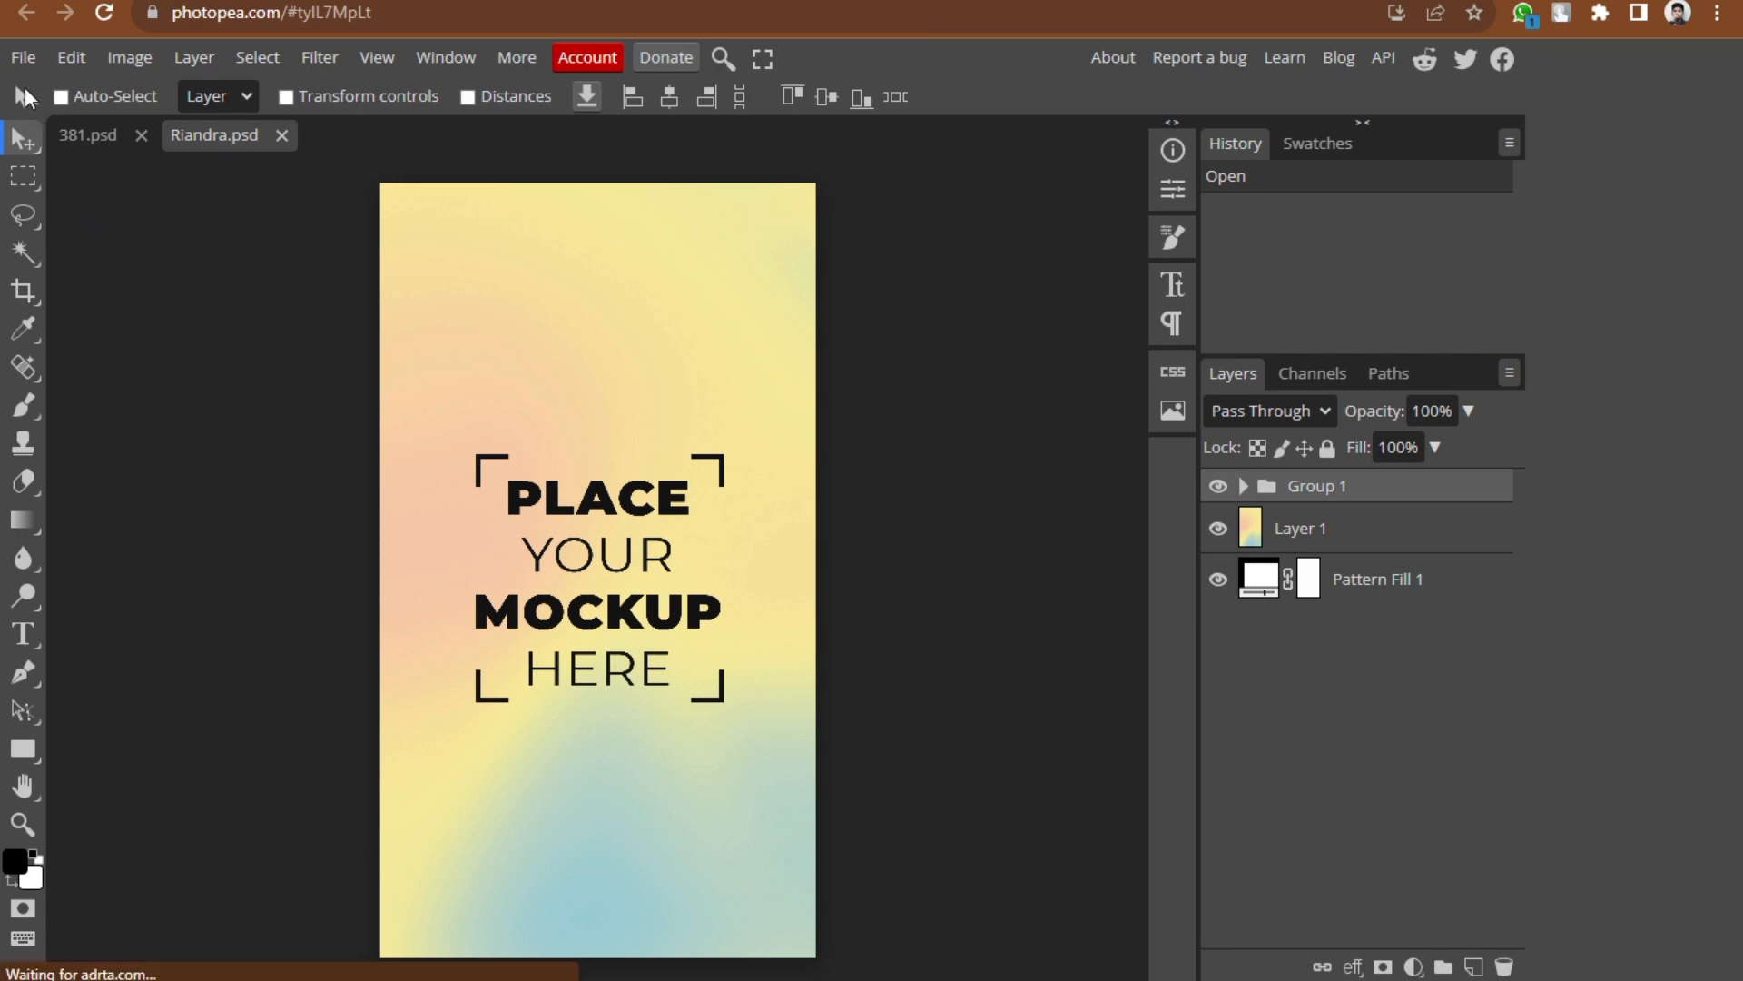
Open the image Screenshot_20230721_164856 from the Videos folder as a separate document.
click(23, 60)
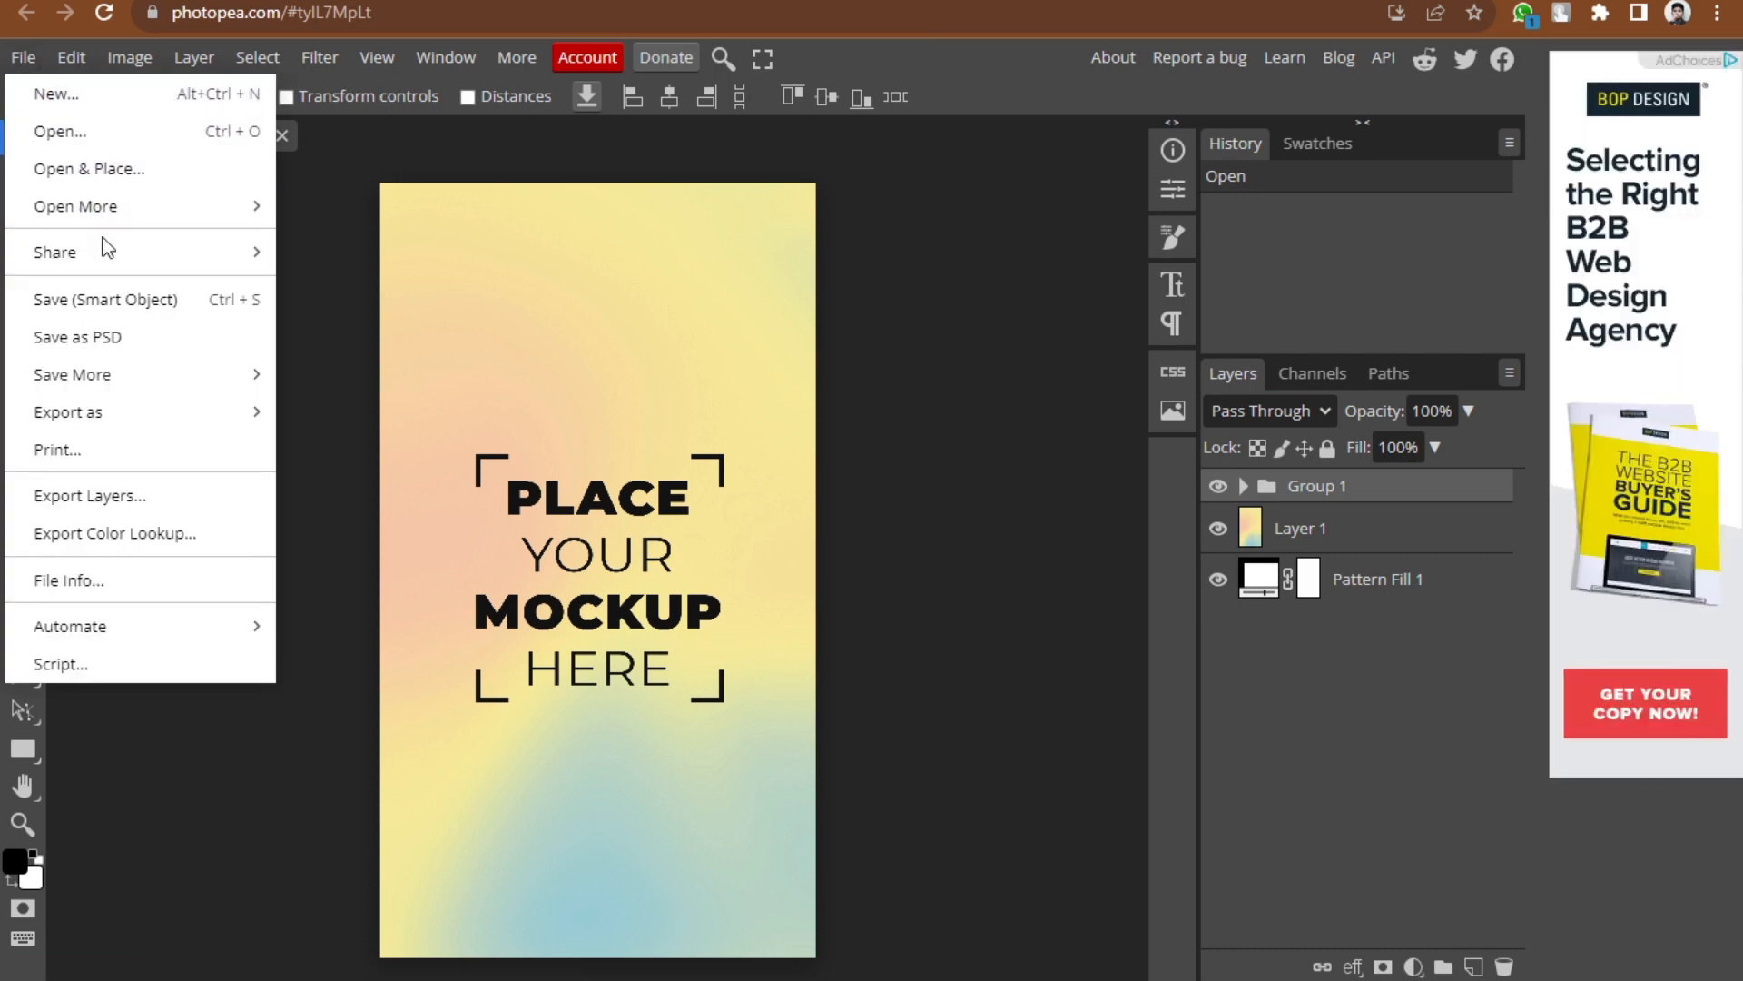
click(89, 138)
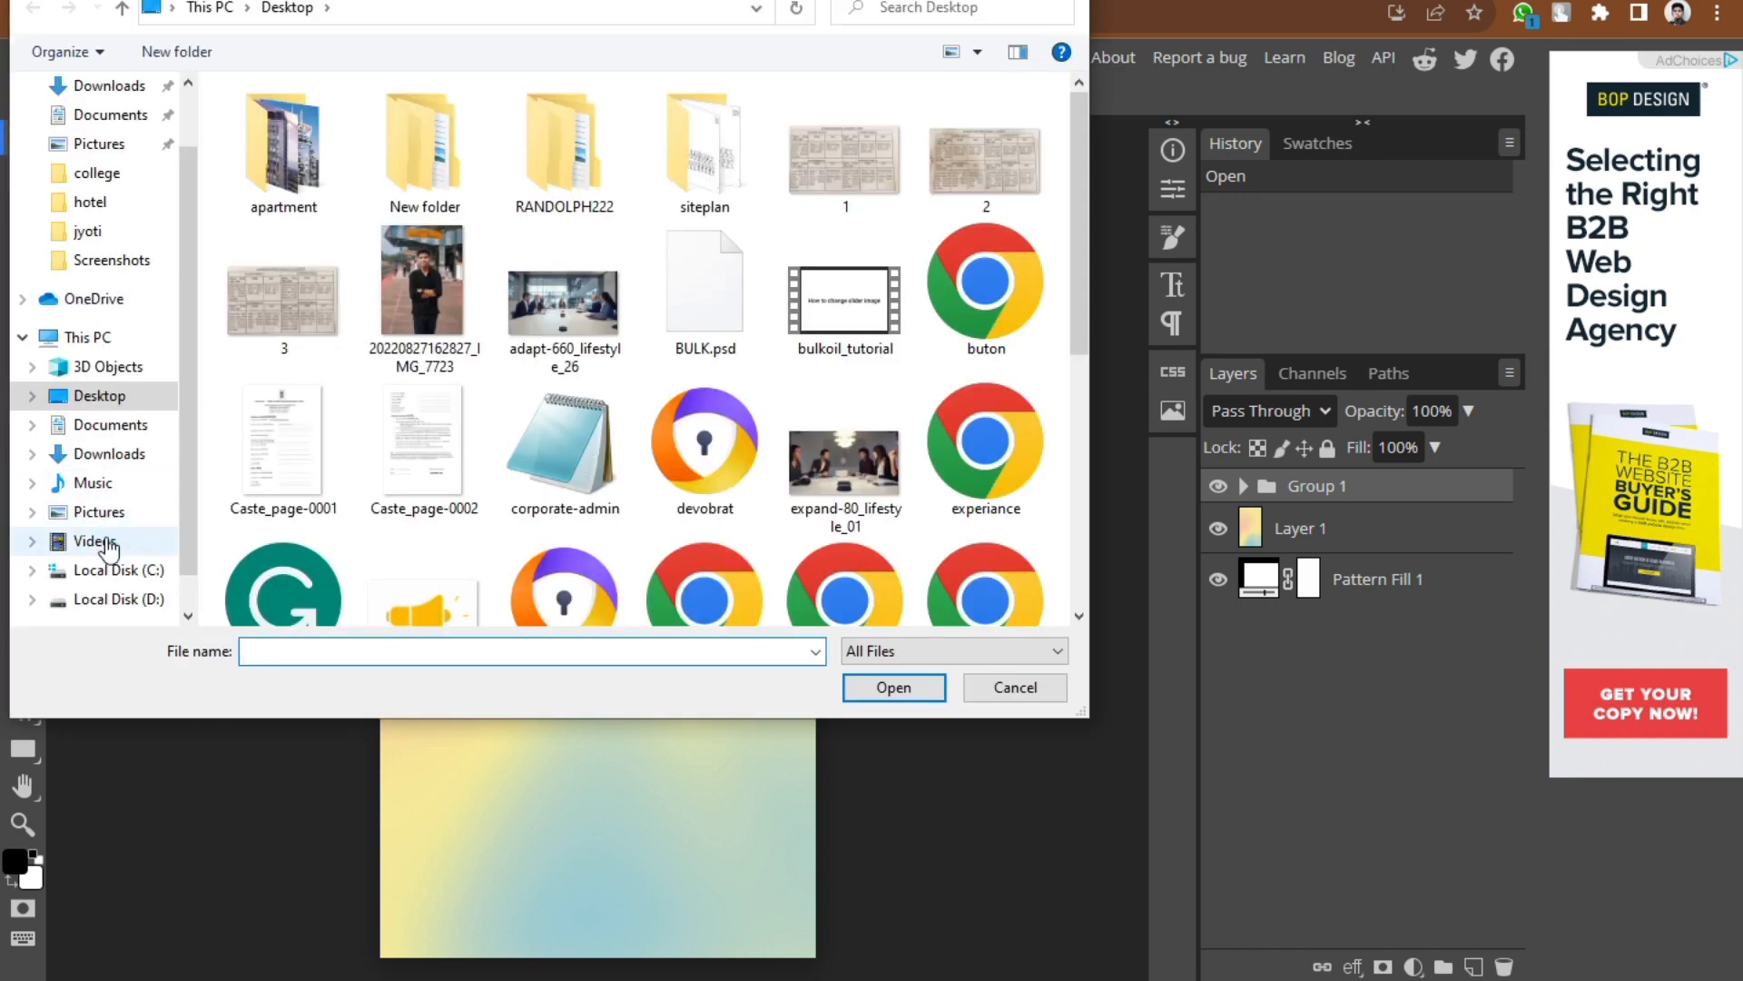
click(101, 542)
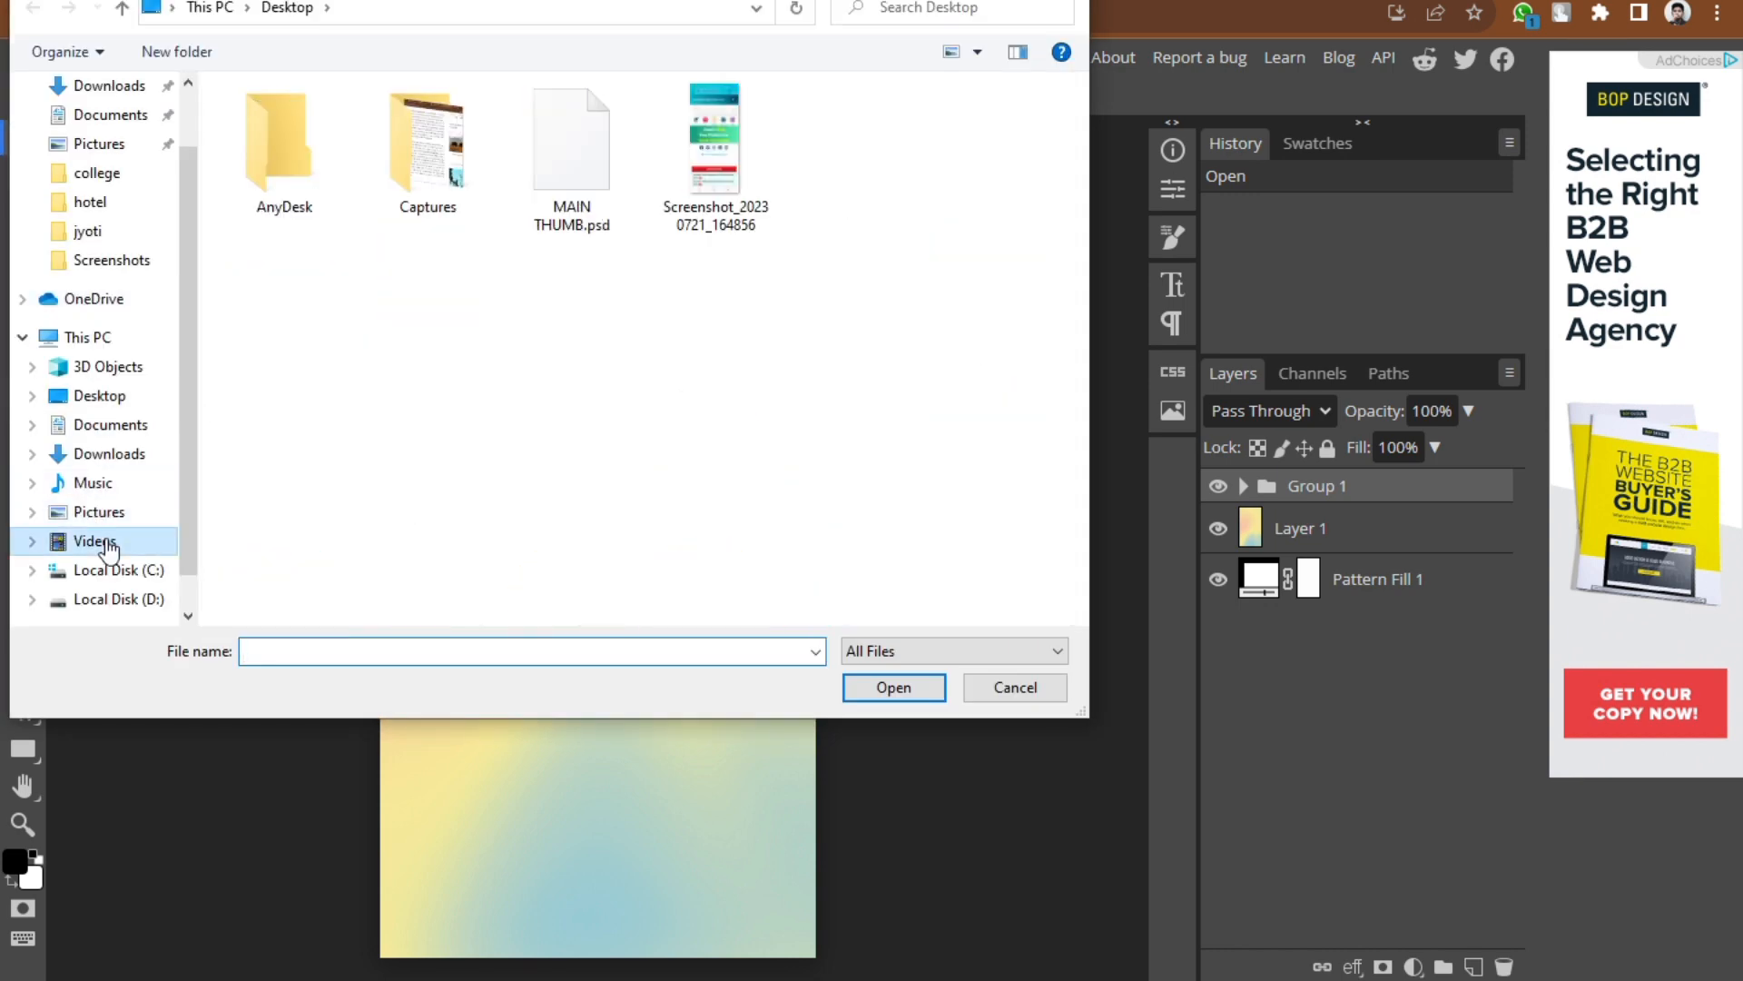
click(728, 135)
click(877, 688)
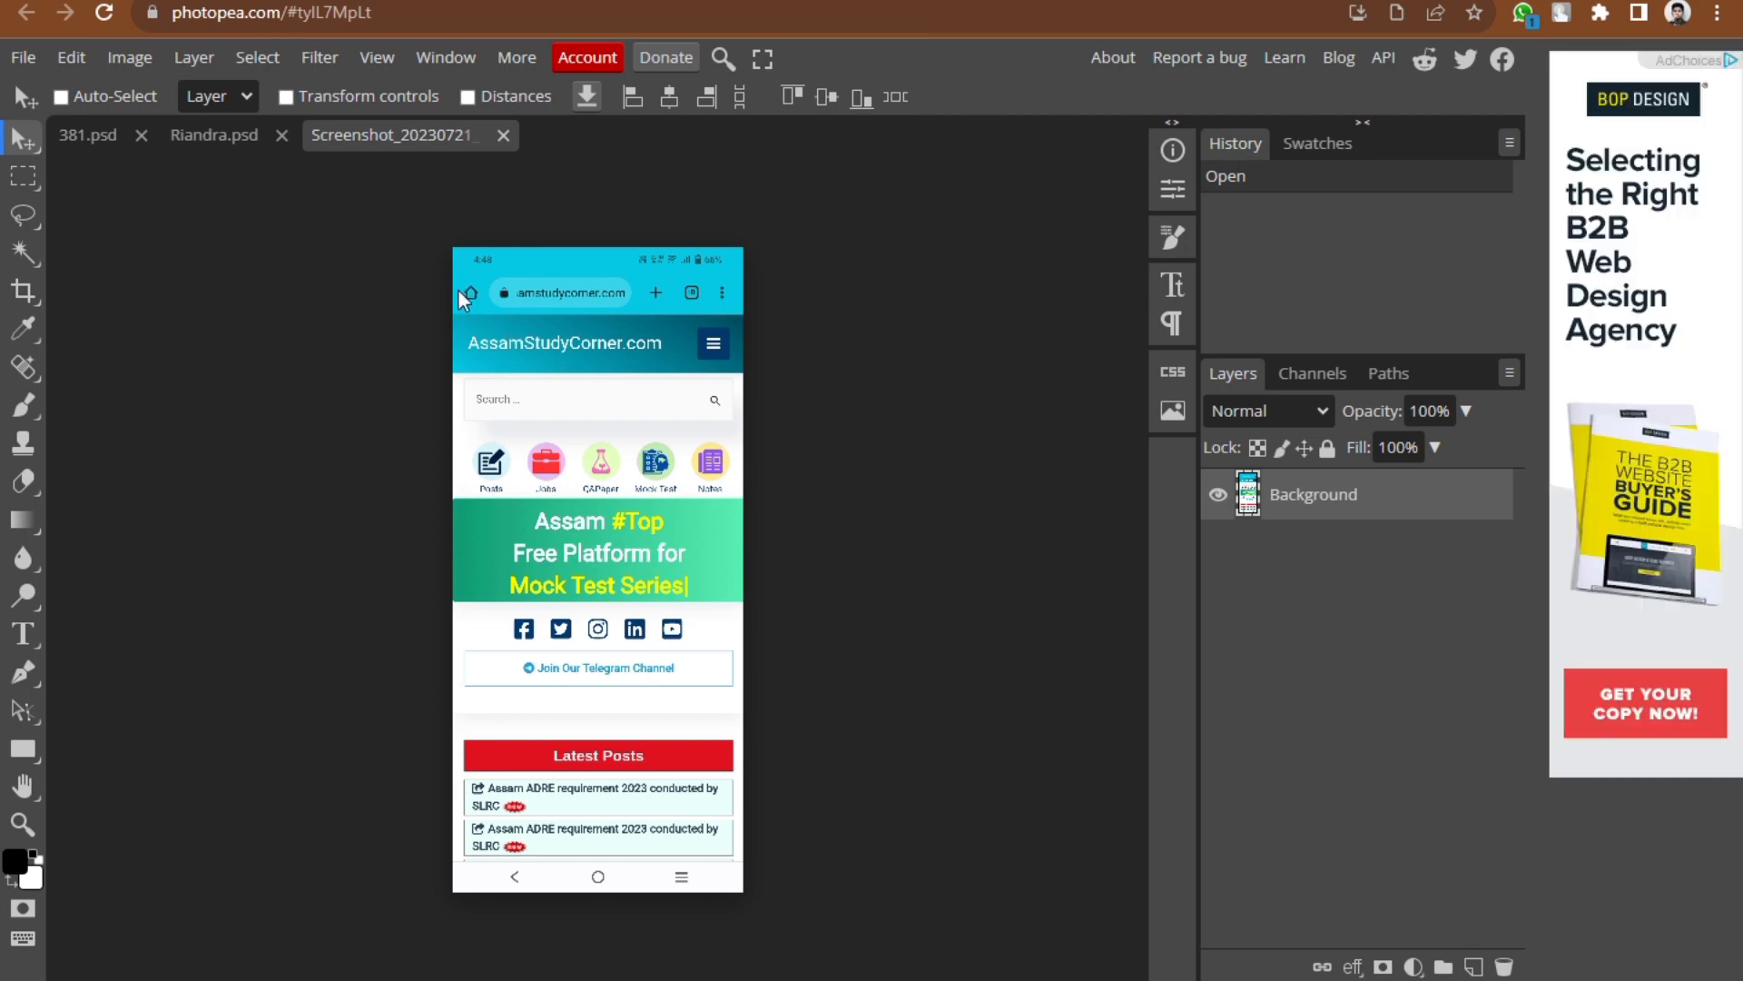
Copy the screenshot into Riandra.psd, align it with the canvas's upper-left corner, and scale it proportionally to 150% to fill the canvas width.
drag(459, 291, 411, 265)
drag(579, 476, 518, 334)
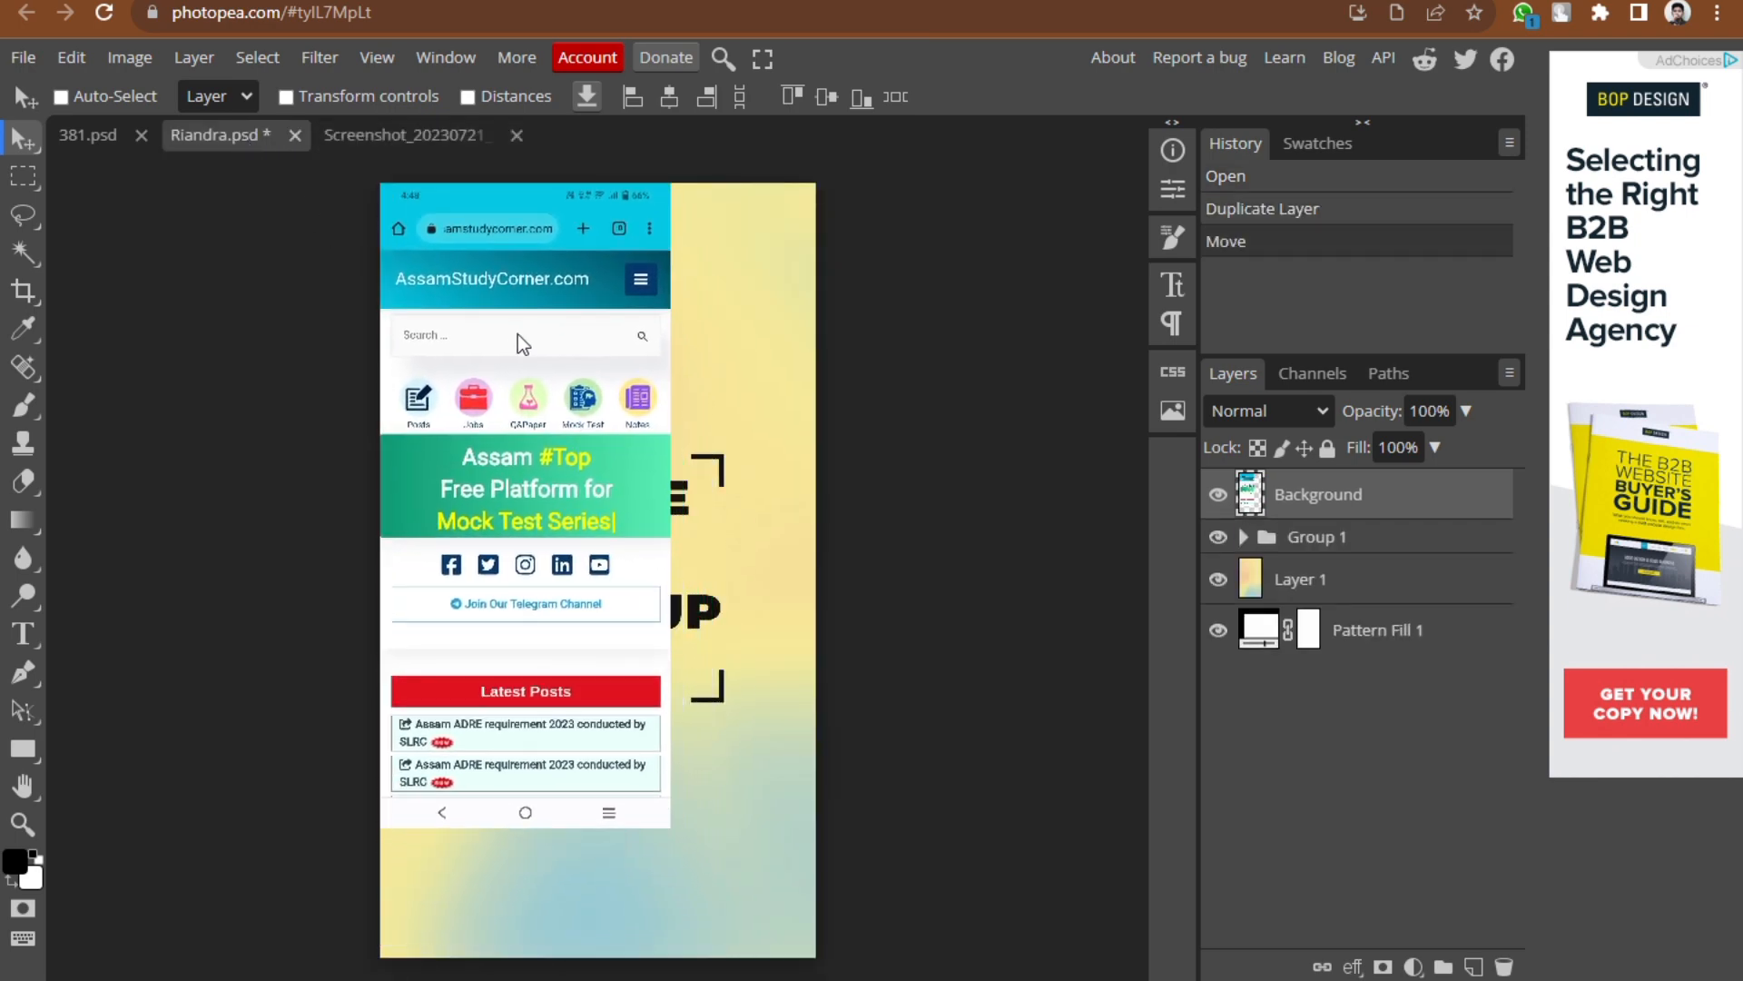
click(287, 95)
drag(672, 829, 821, 927)
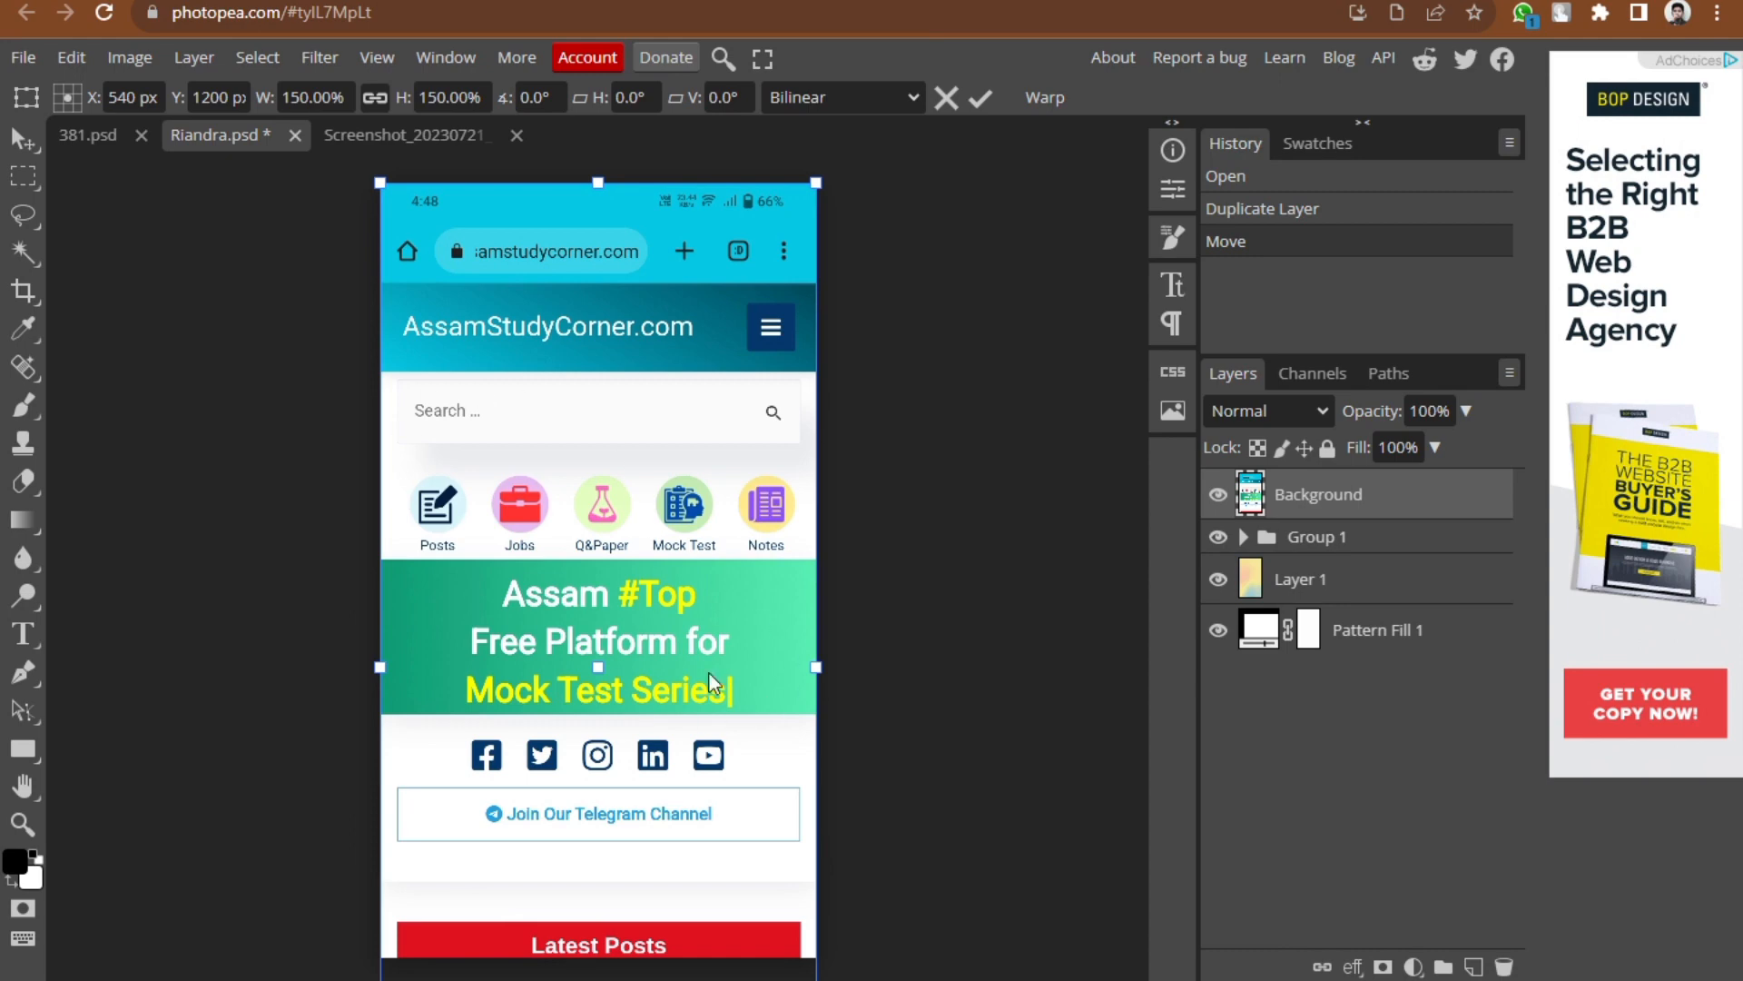
mouse_move(713, 683)
mouse_down()
mouse_move(715, 660)
mouse_move(714, 687)
mouse_up()
click(981, 100)
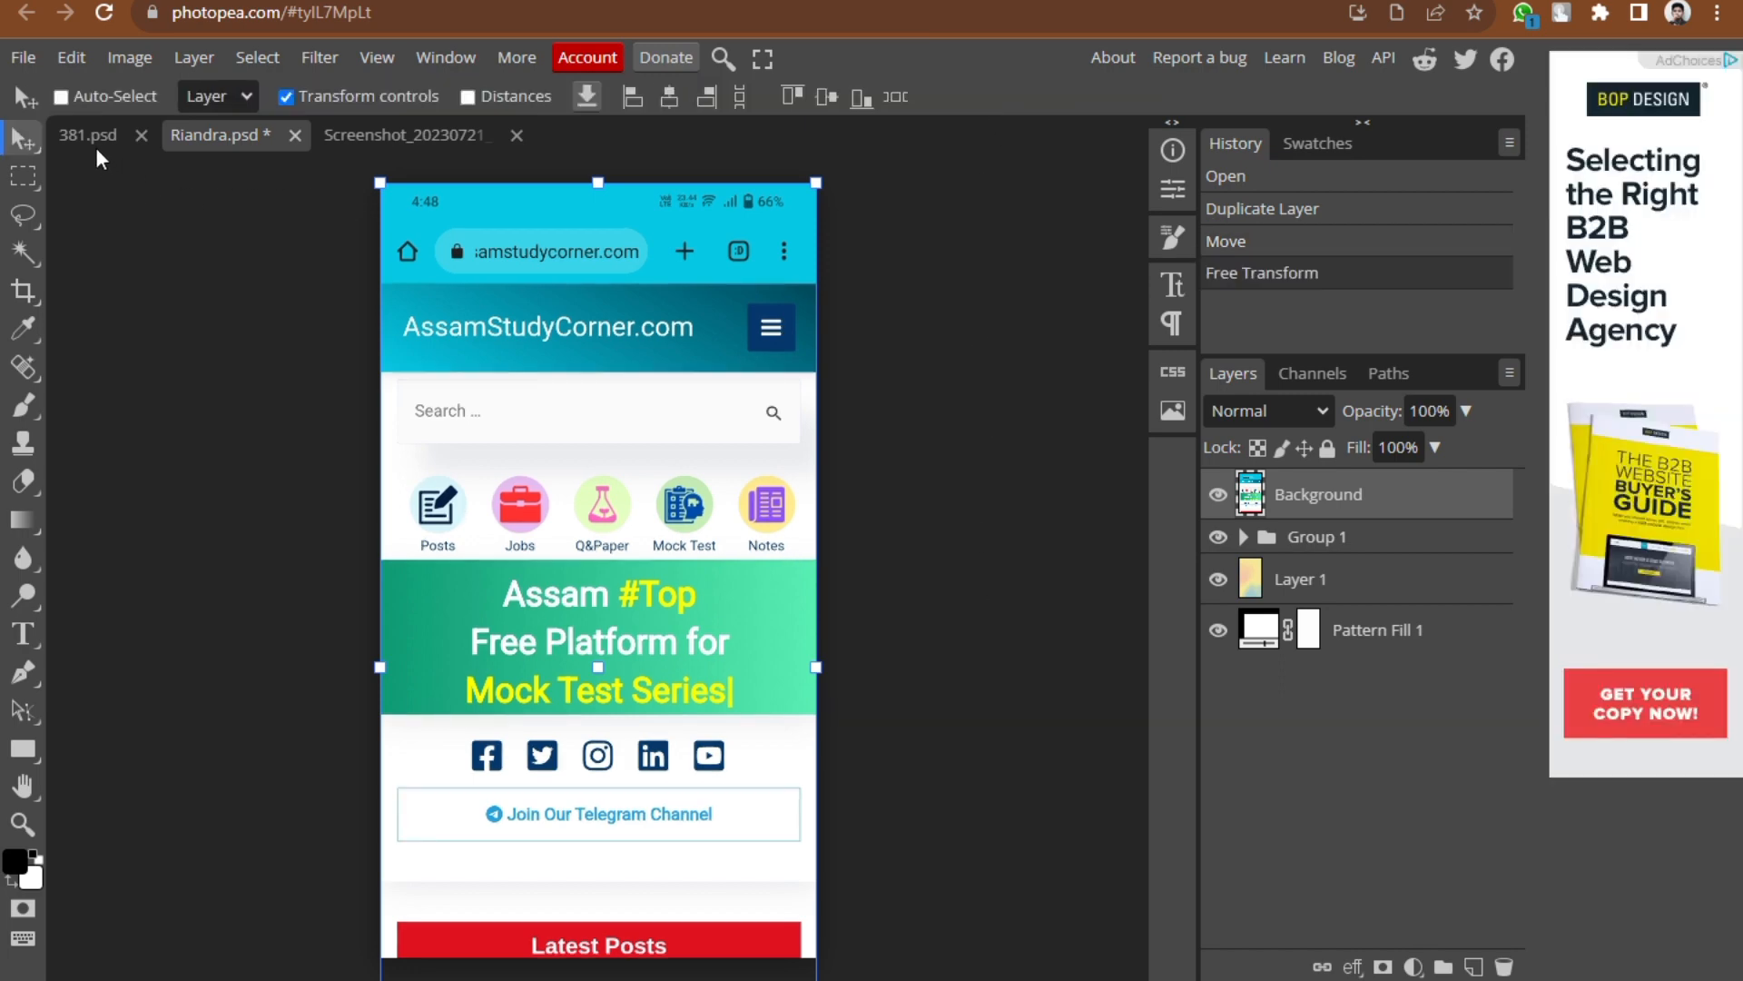
Save the edited smart object back into the mockup, close the screenshot and Riandra.psd documents, and turn off the transform controls.
click(23, 56)
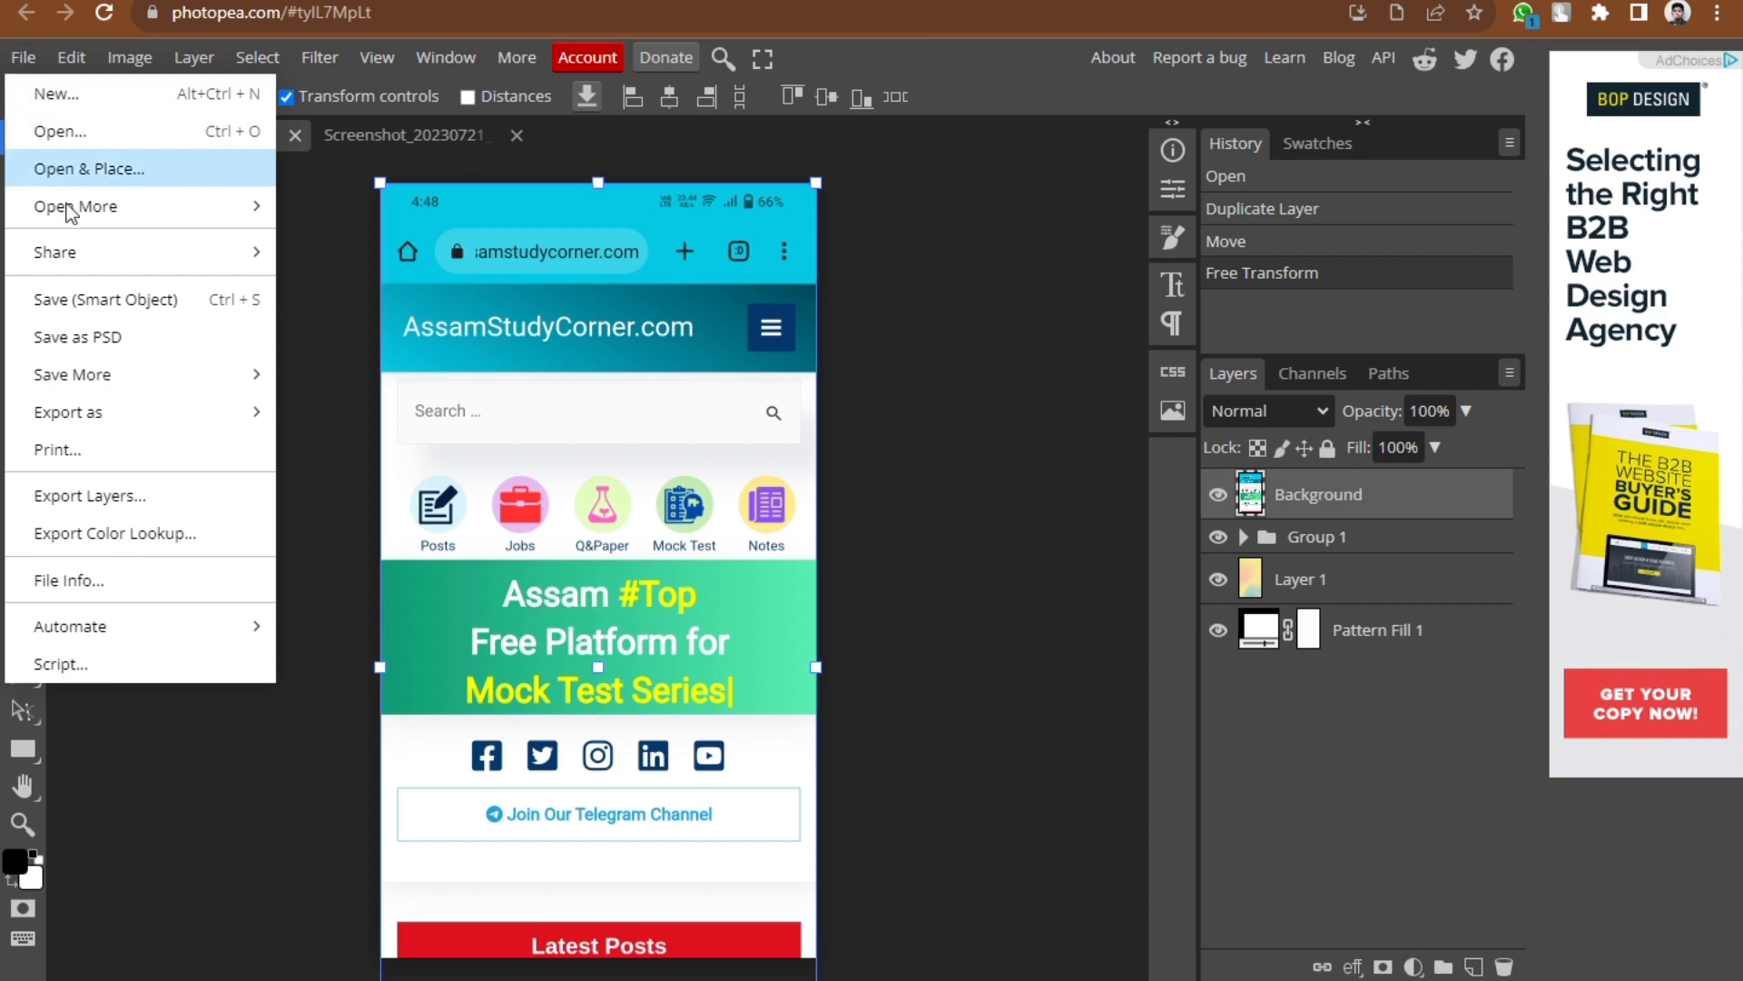
click(158, 311)
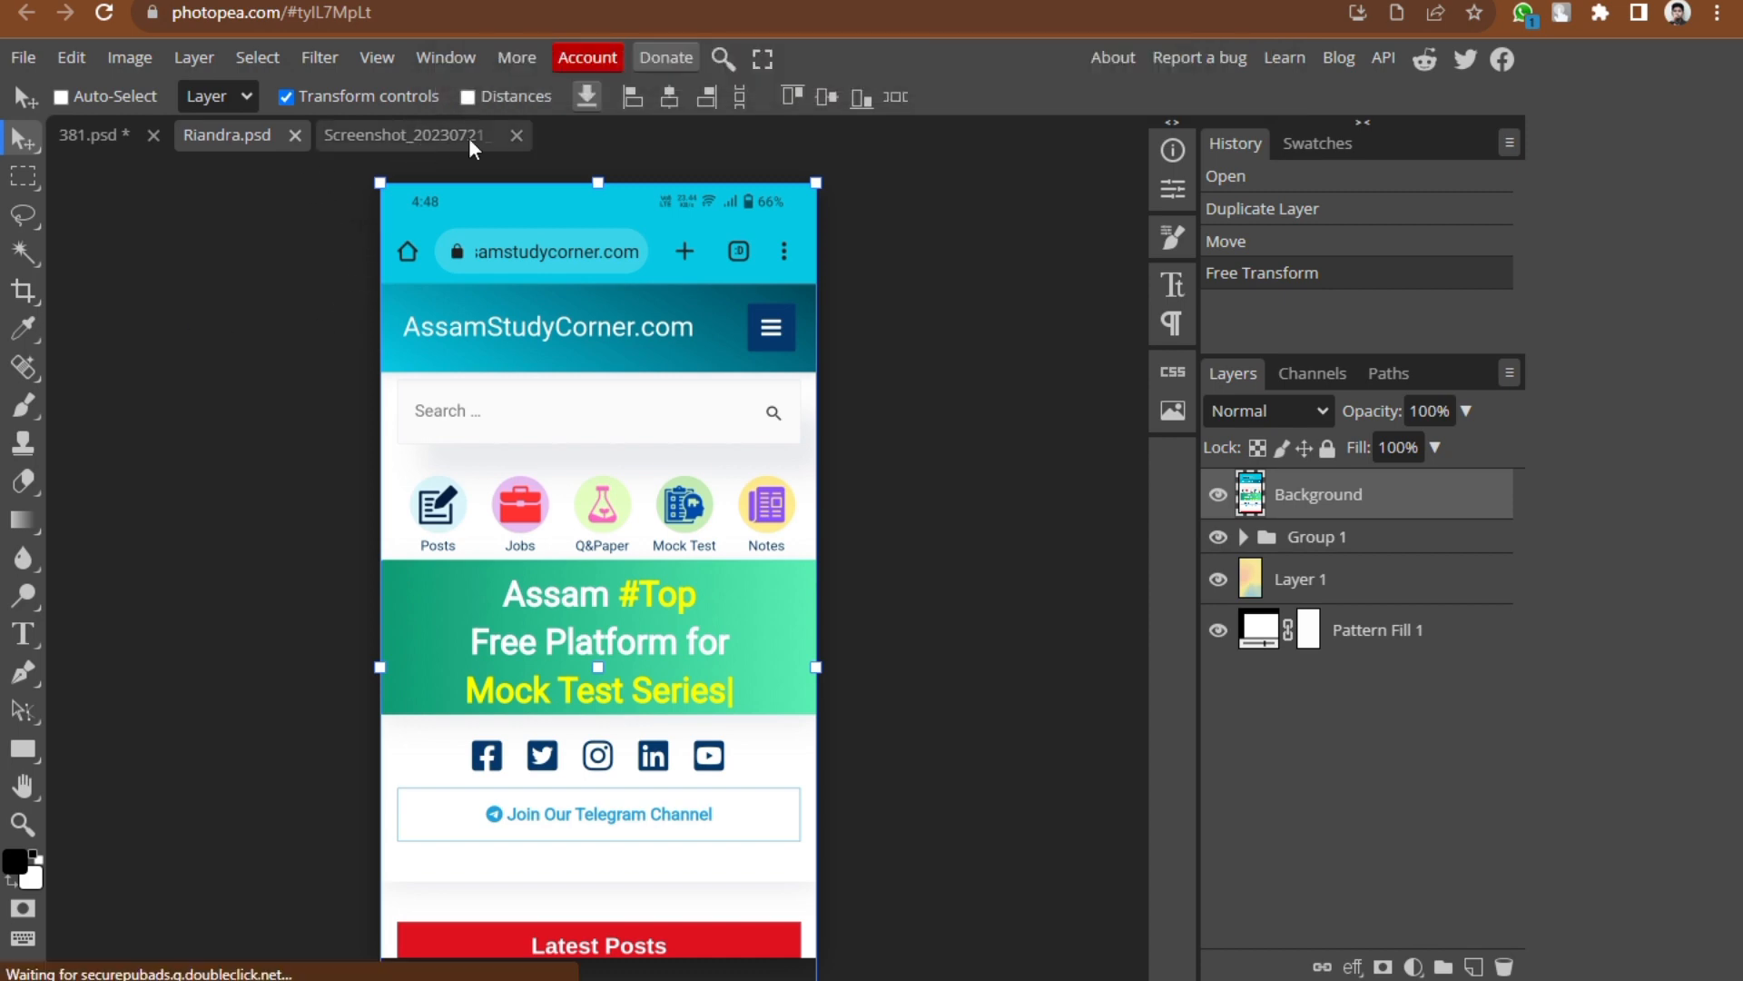
click(515, 136)
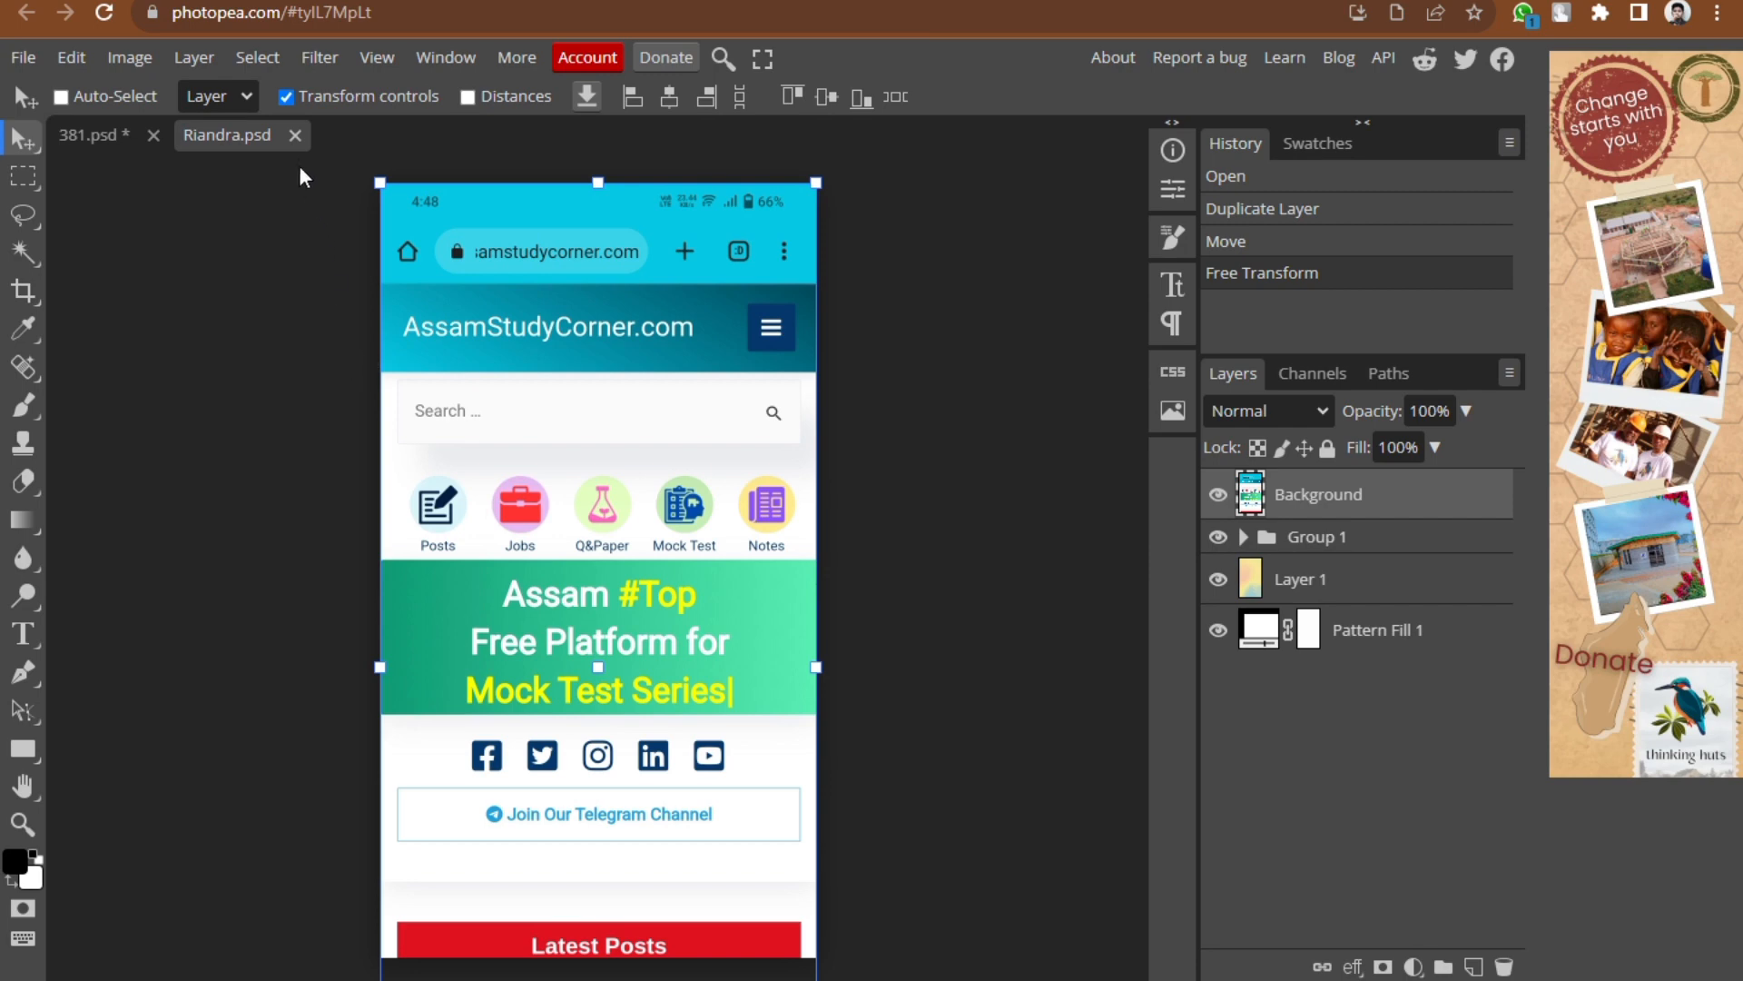
click(295, 136)
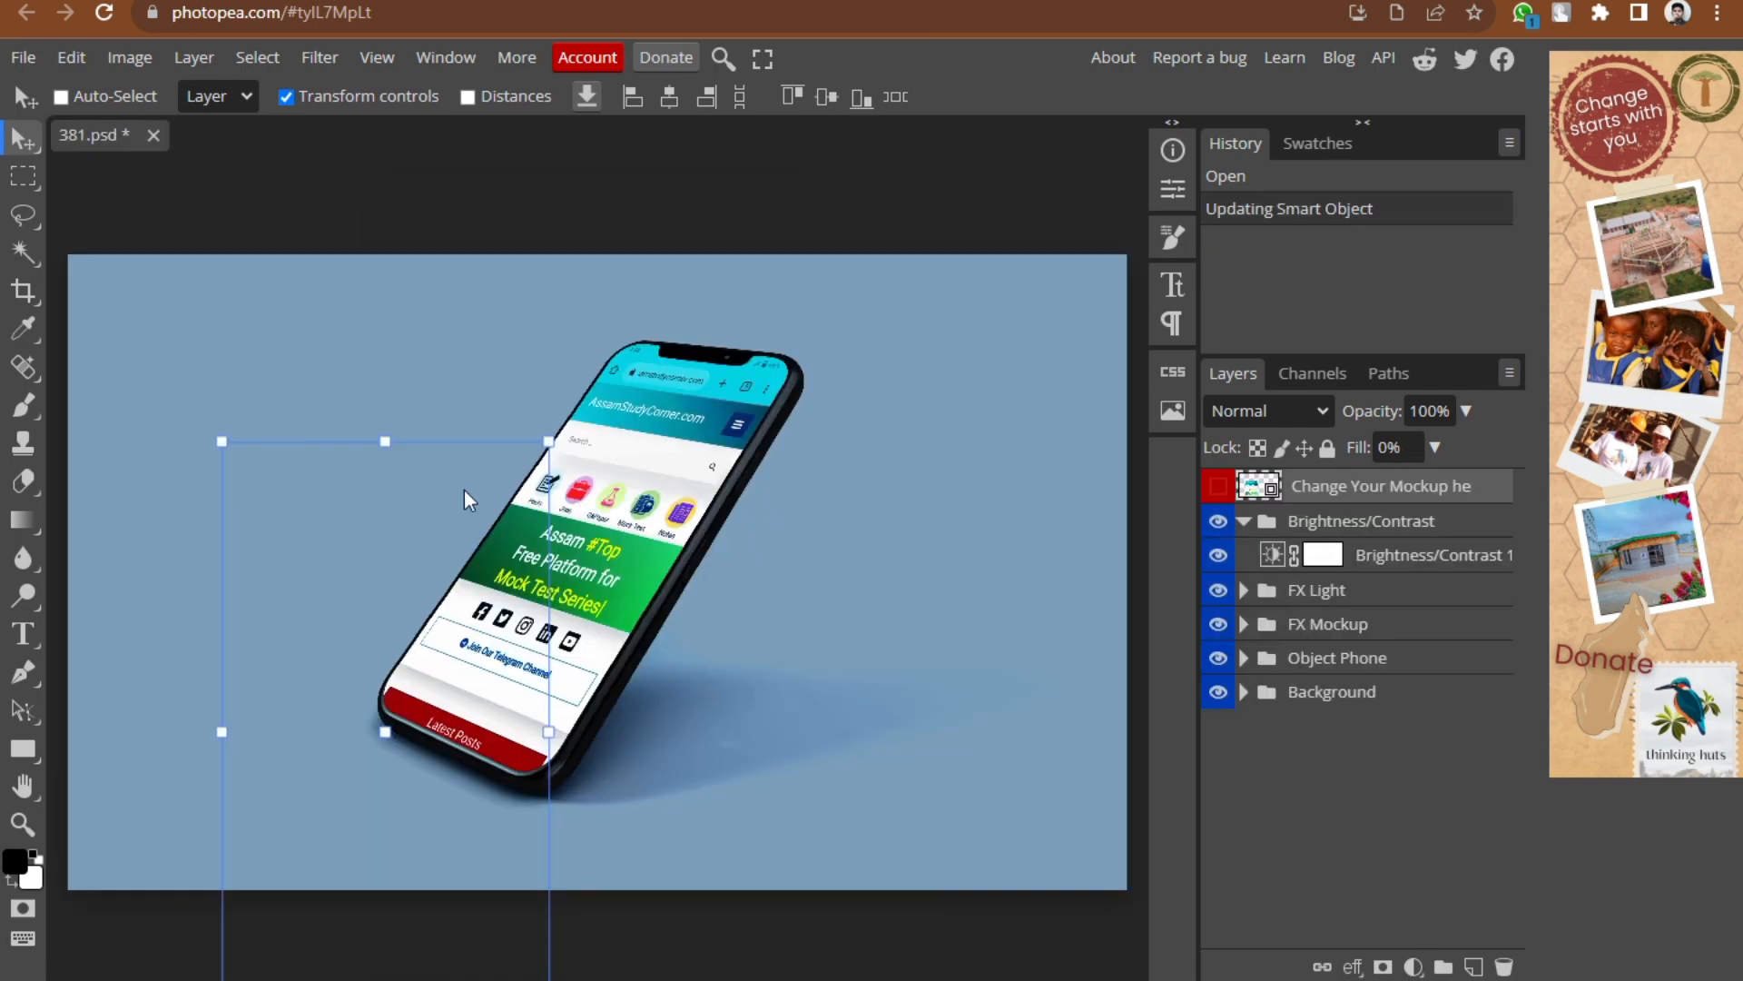
click(286, 96)
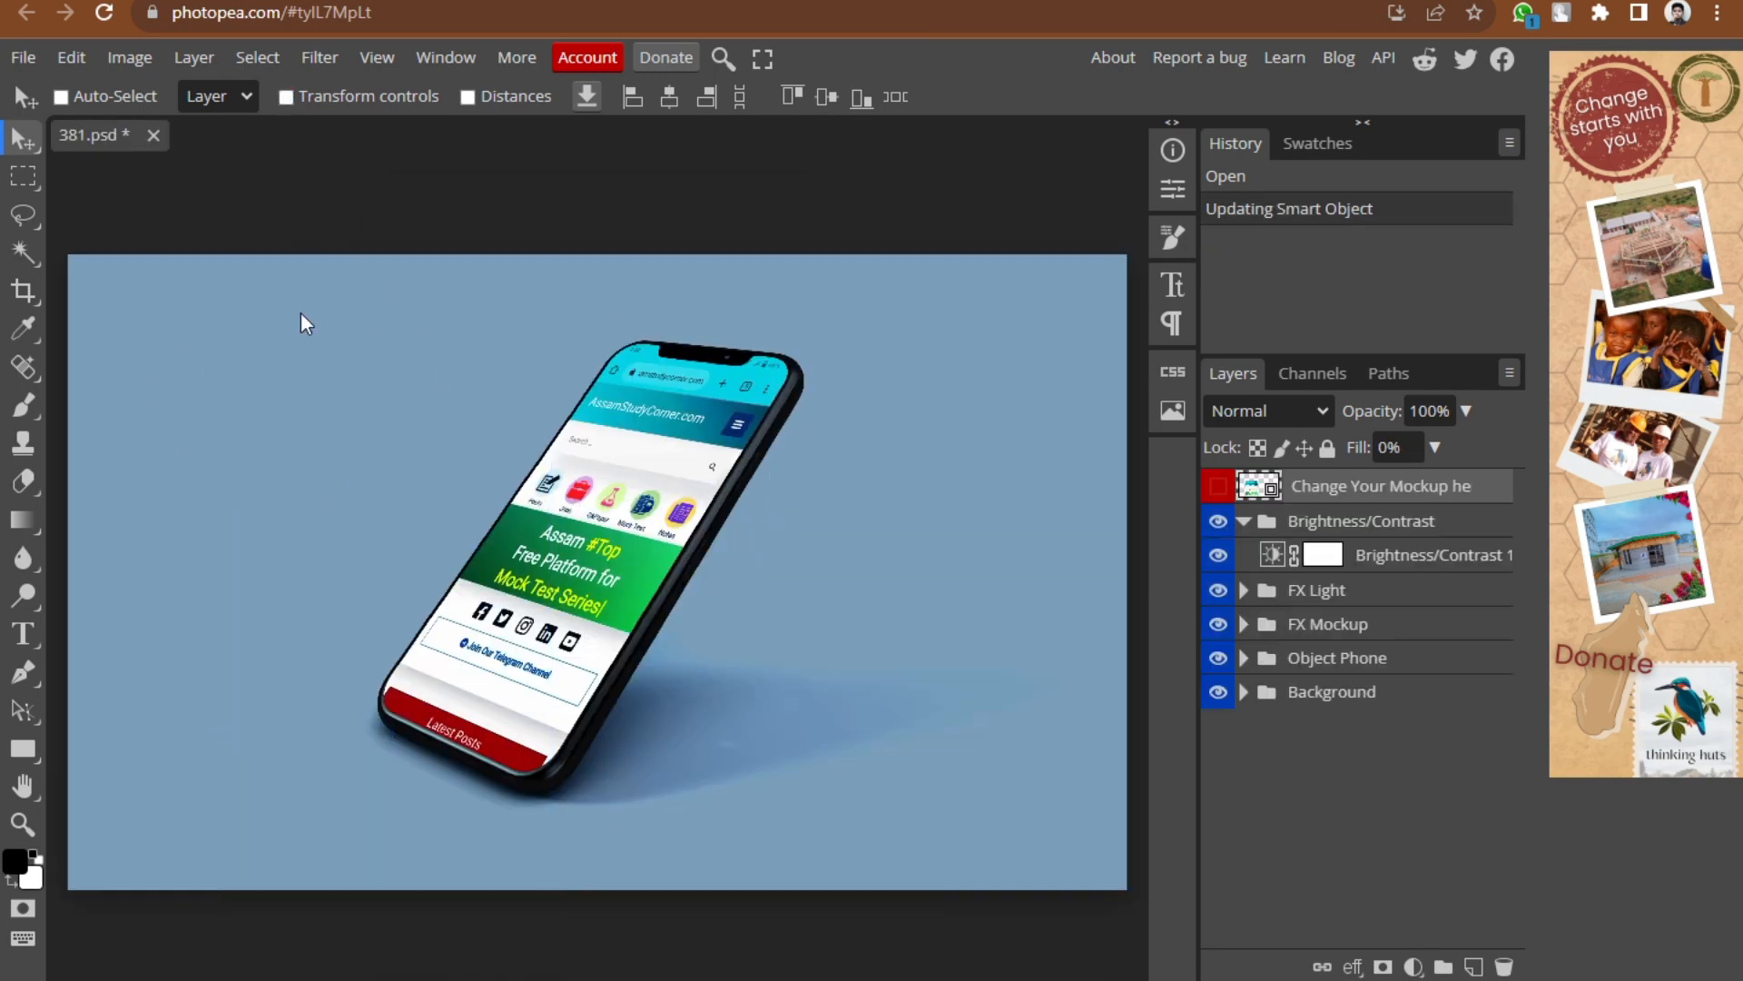
Check the updated phone mockup at several magnifications, ending with the whole image in view.
key(ctrl+plus)
key(ctrl+plus)
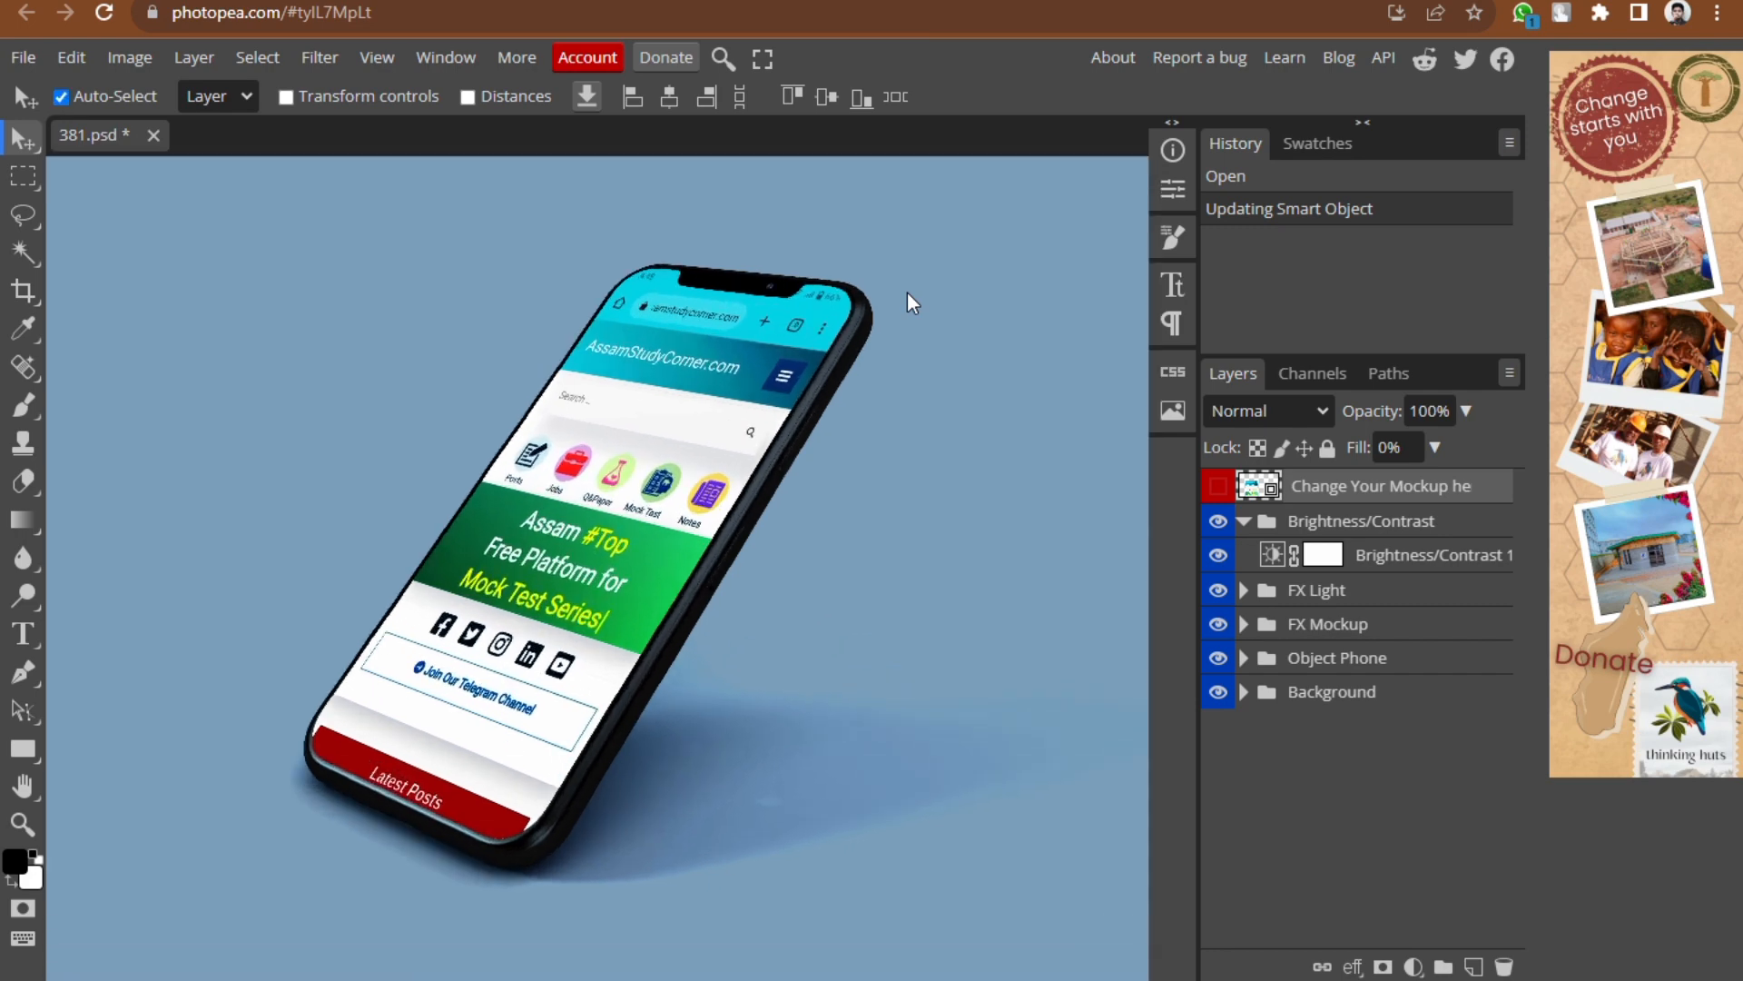
key(ctrl+minus)
key(ctrl+minus)
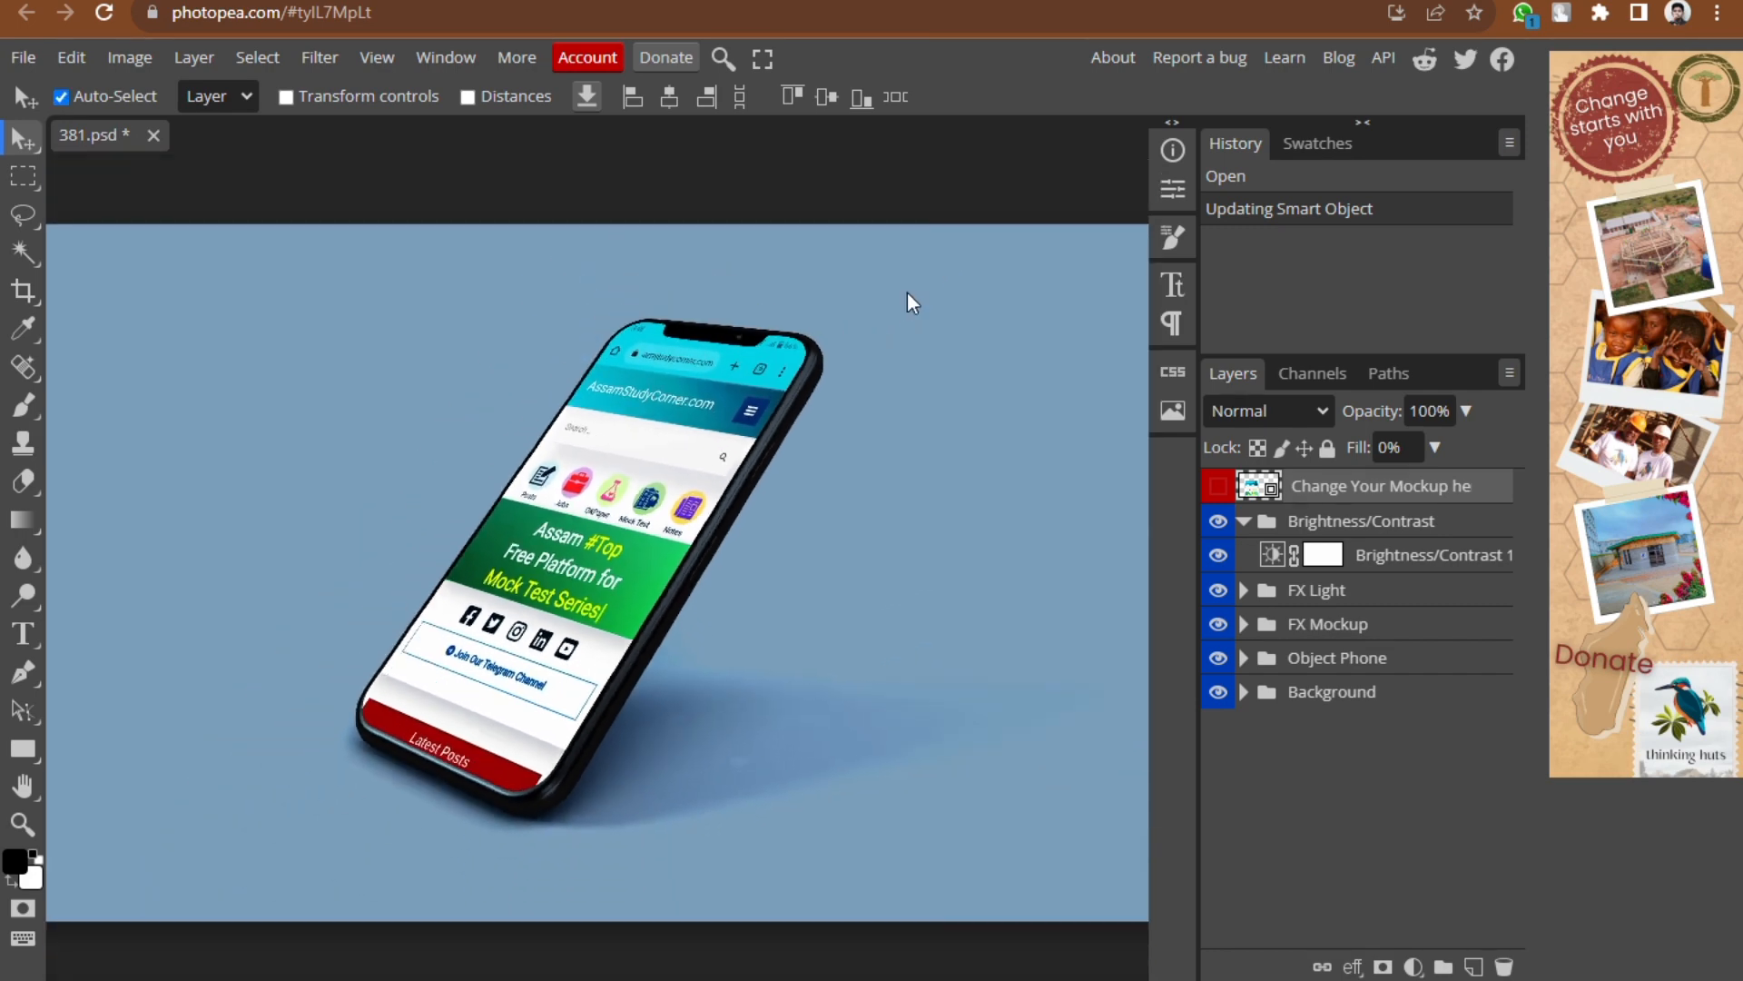
key(ctrl+plus)
key(ctrl+plus)
key(ctrl+plus)
key(ctrl+plus)
key(ctrl+0)
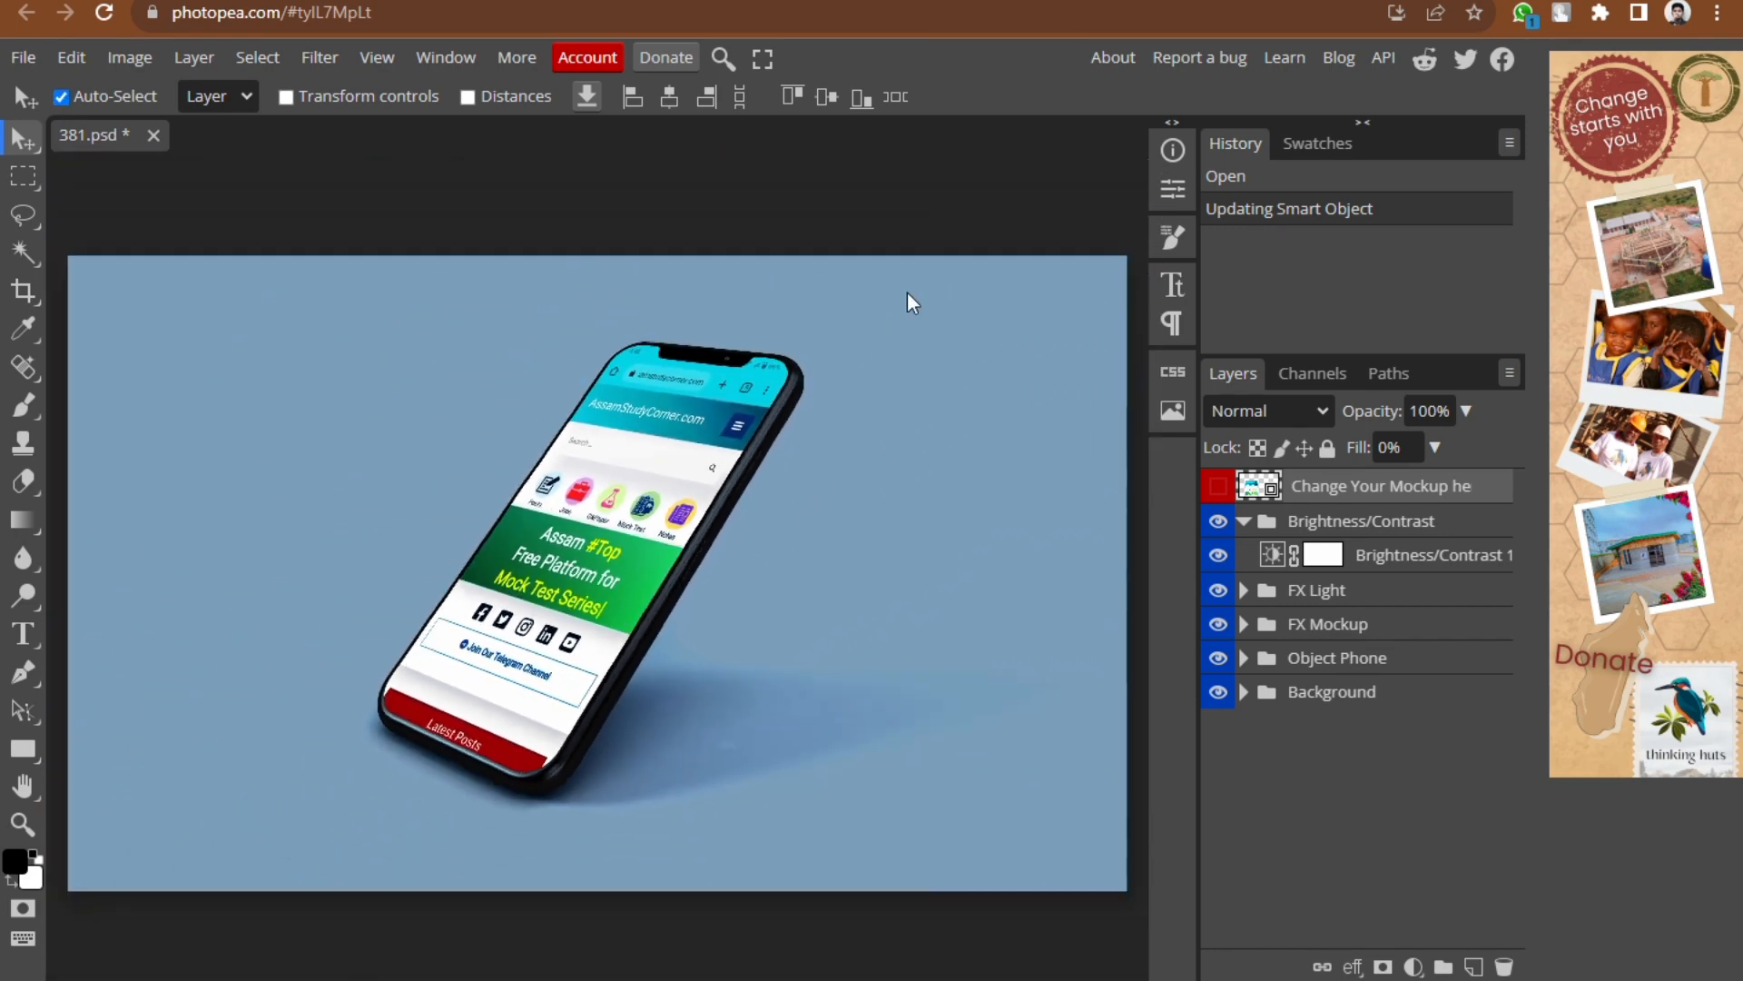
Examine the replaced phone screen up close, from the notch down to the Latest Posts banner and the phone's lower edge.
key(ctrl+plus)
key(ctrl+plus)
key(ctrl+plus)
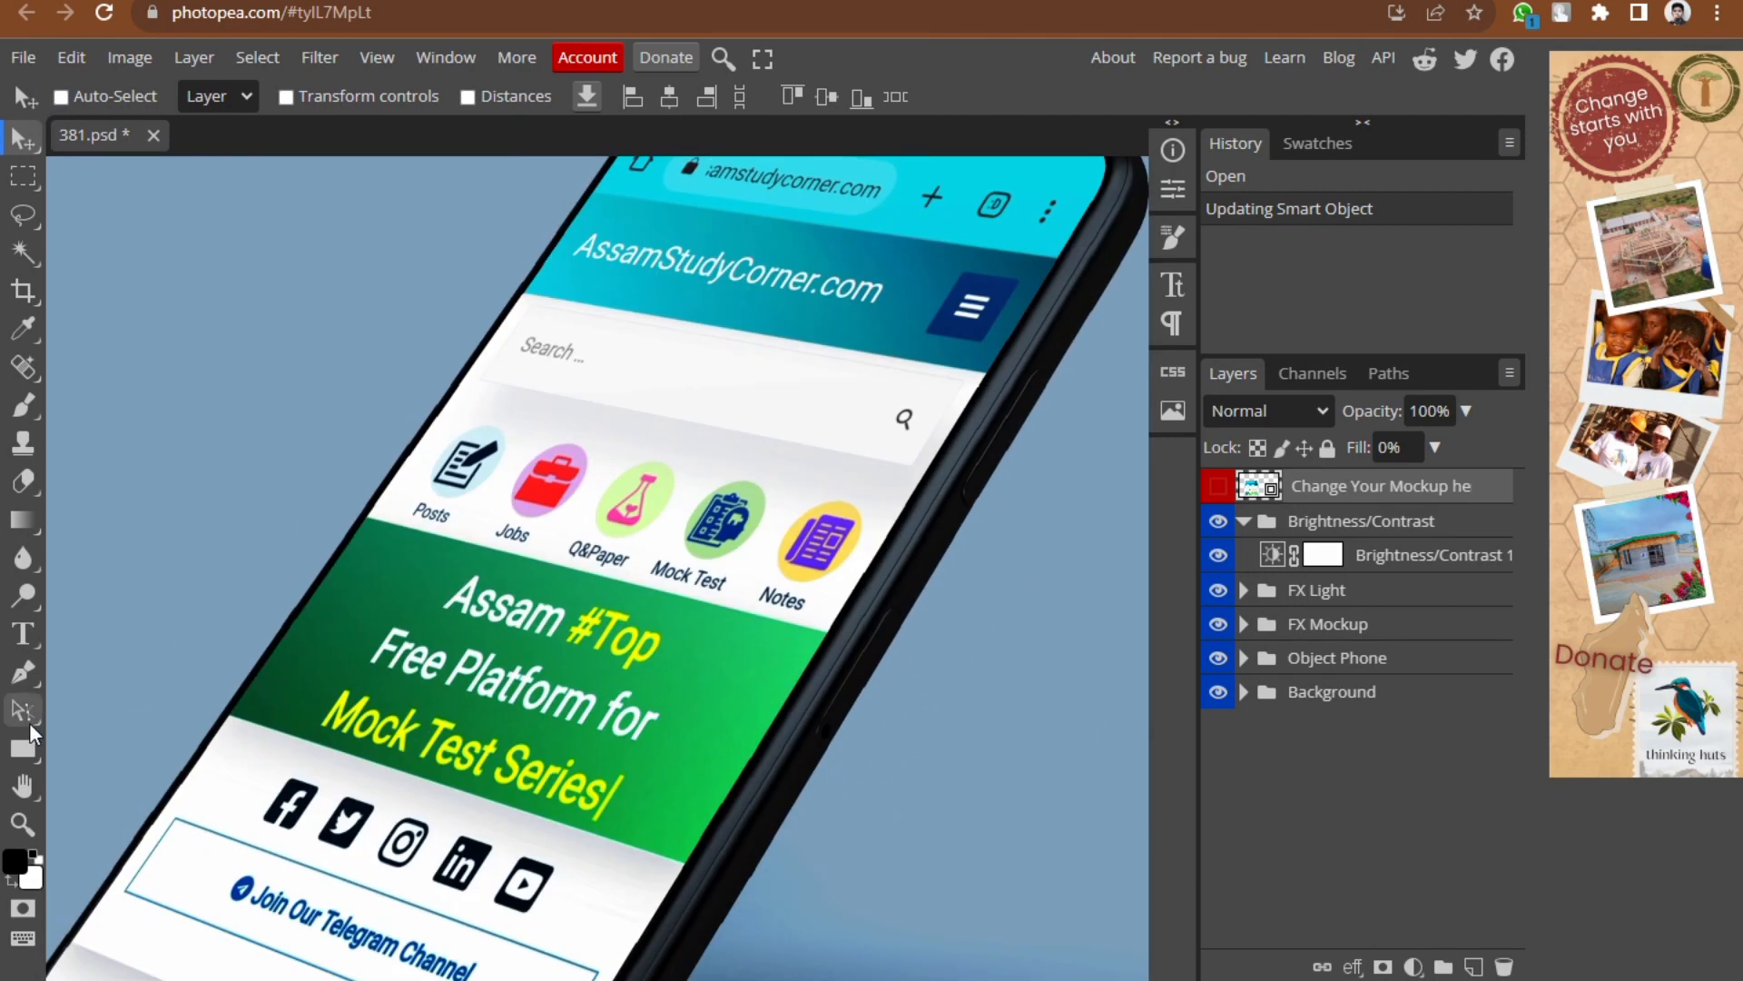
click(25, 782)
drag(764, 404, 704, 683)
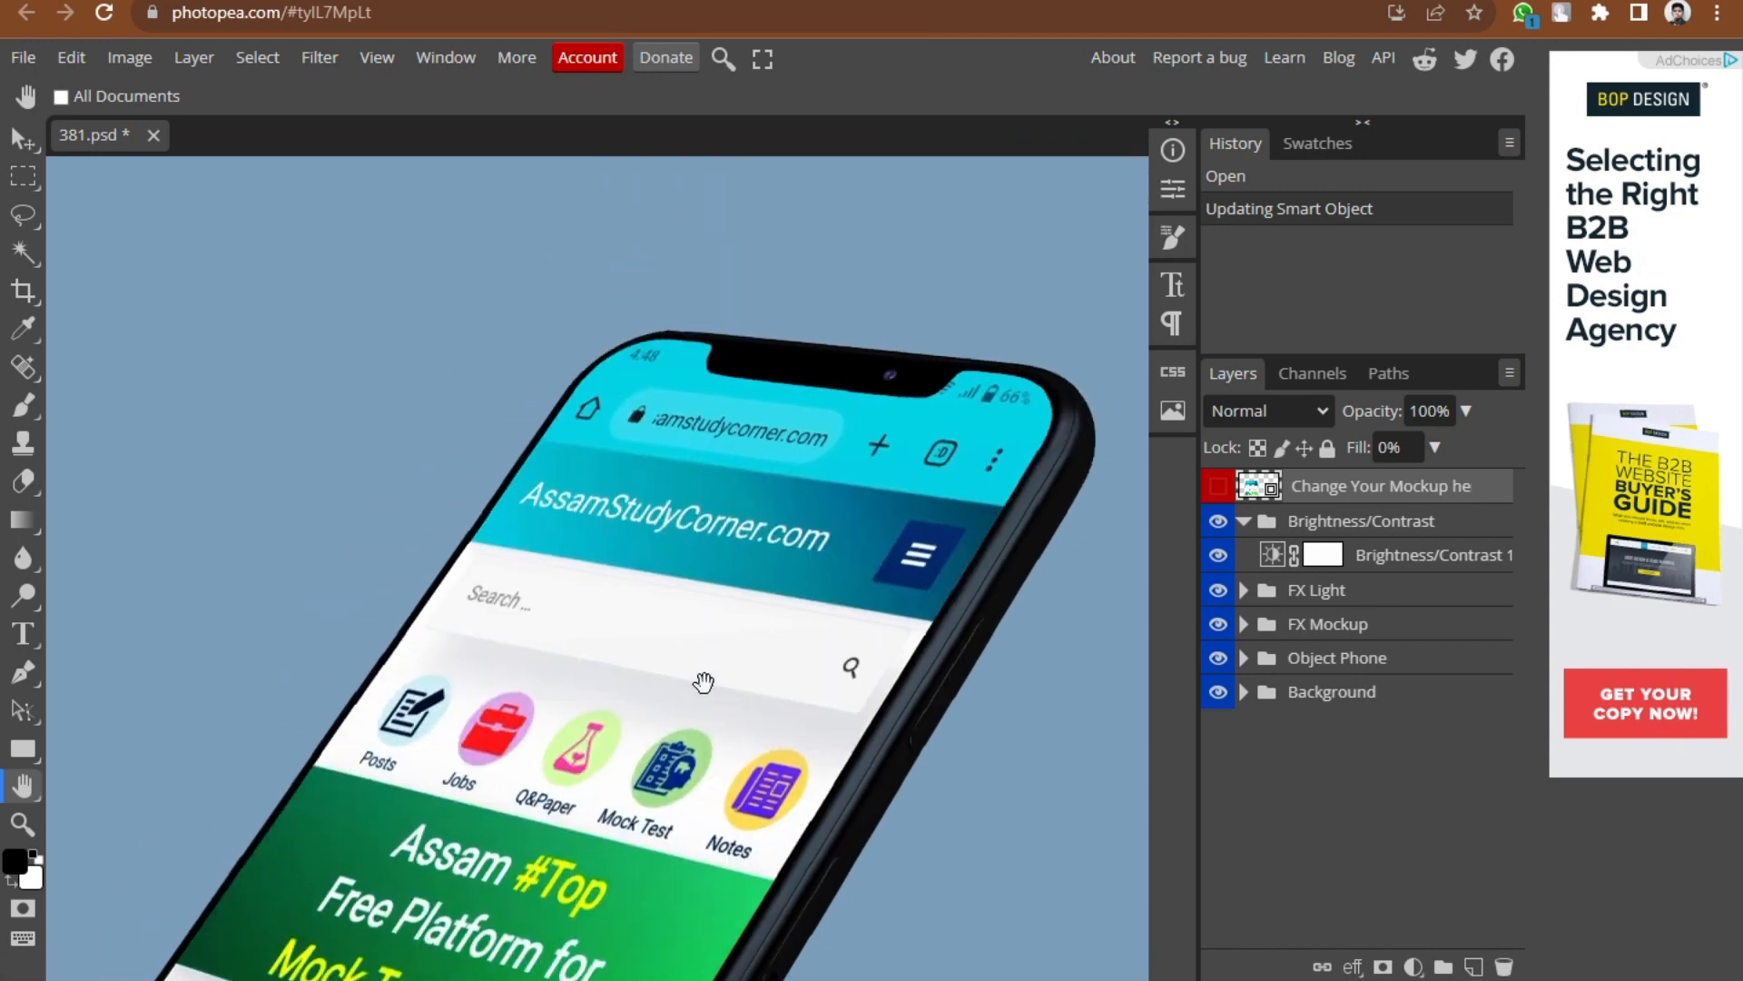
scroll(630, 458, down, 2)
scroll(739, 410, up, 2)
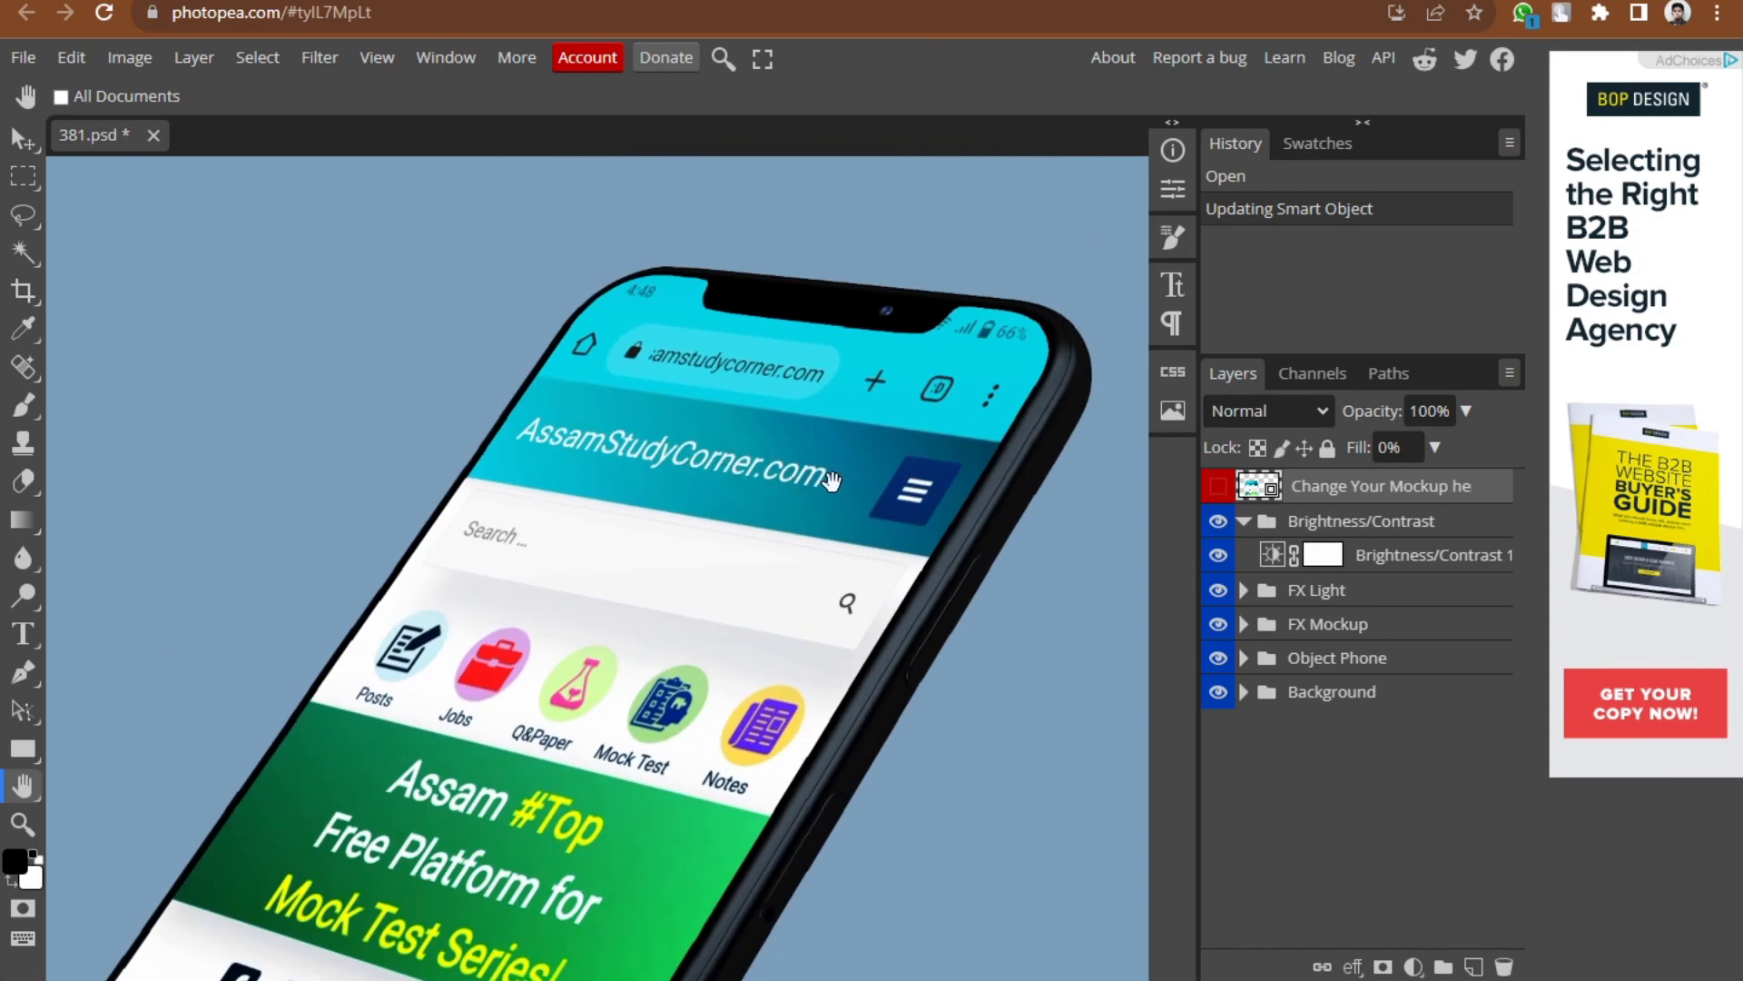
scroll(674, 685, up, 2)
scroll(675, 685, down, 4)
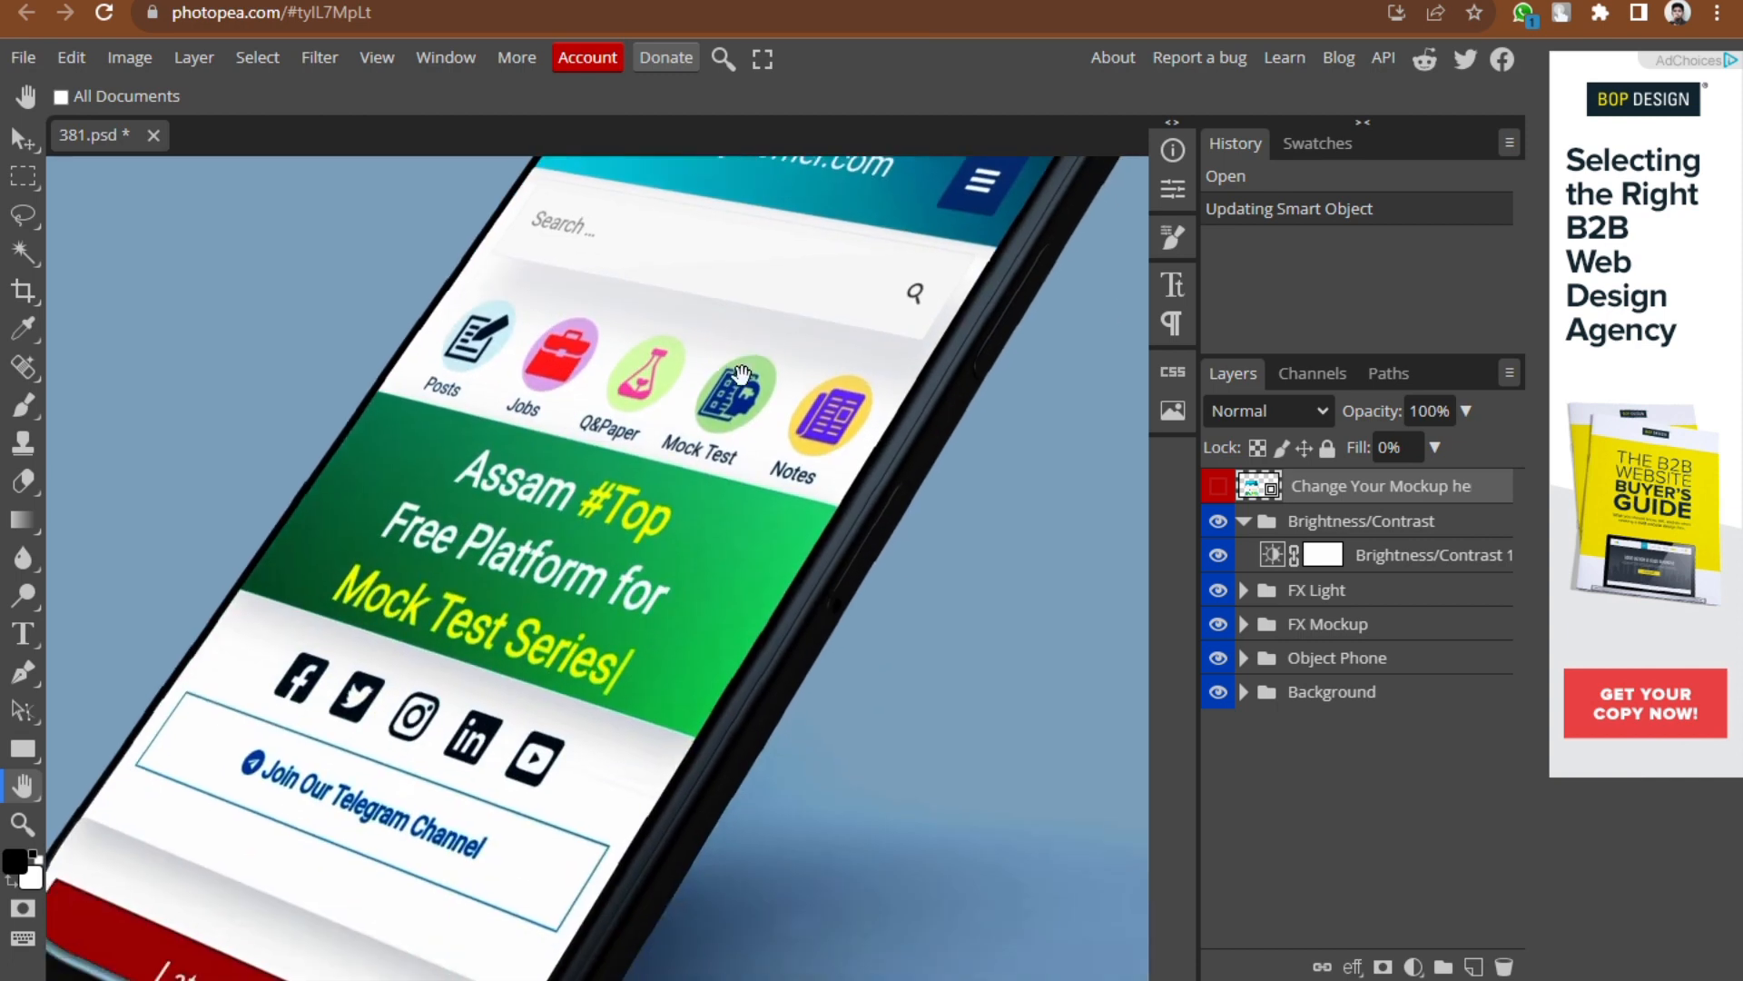
scroll(639, 417, down, 2)
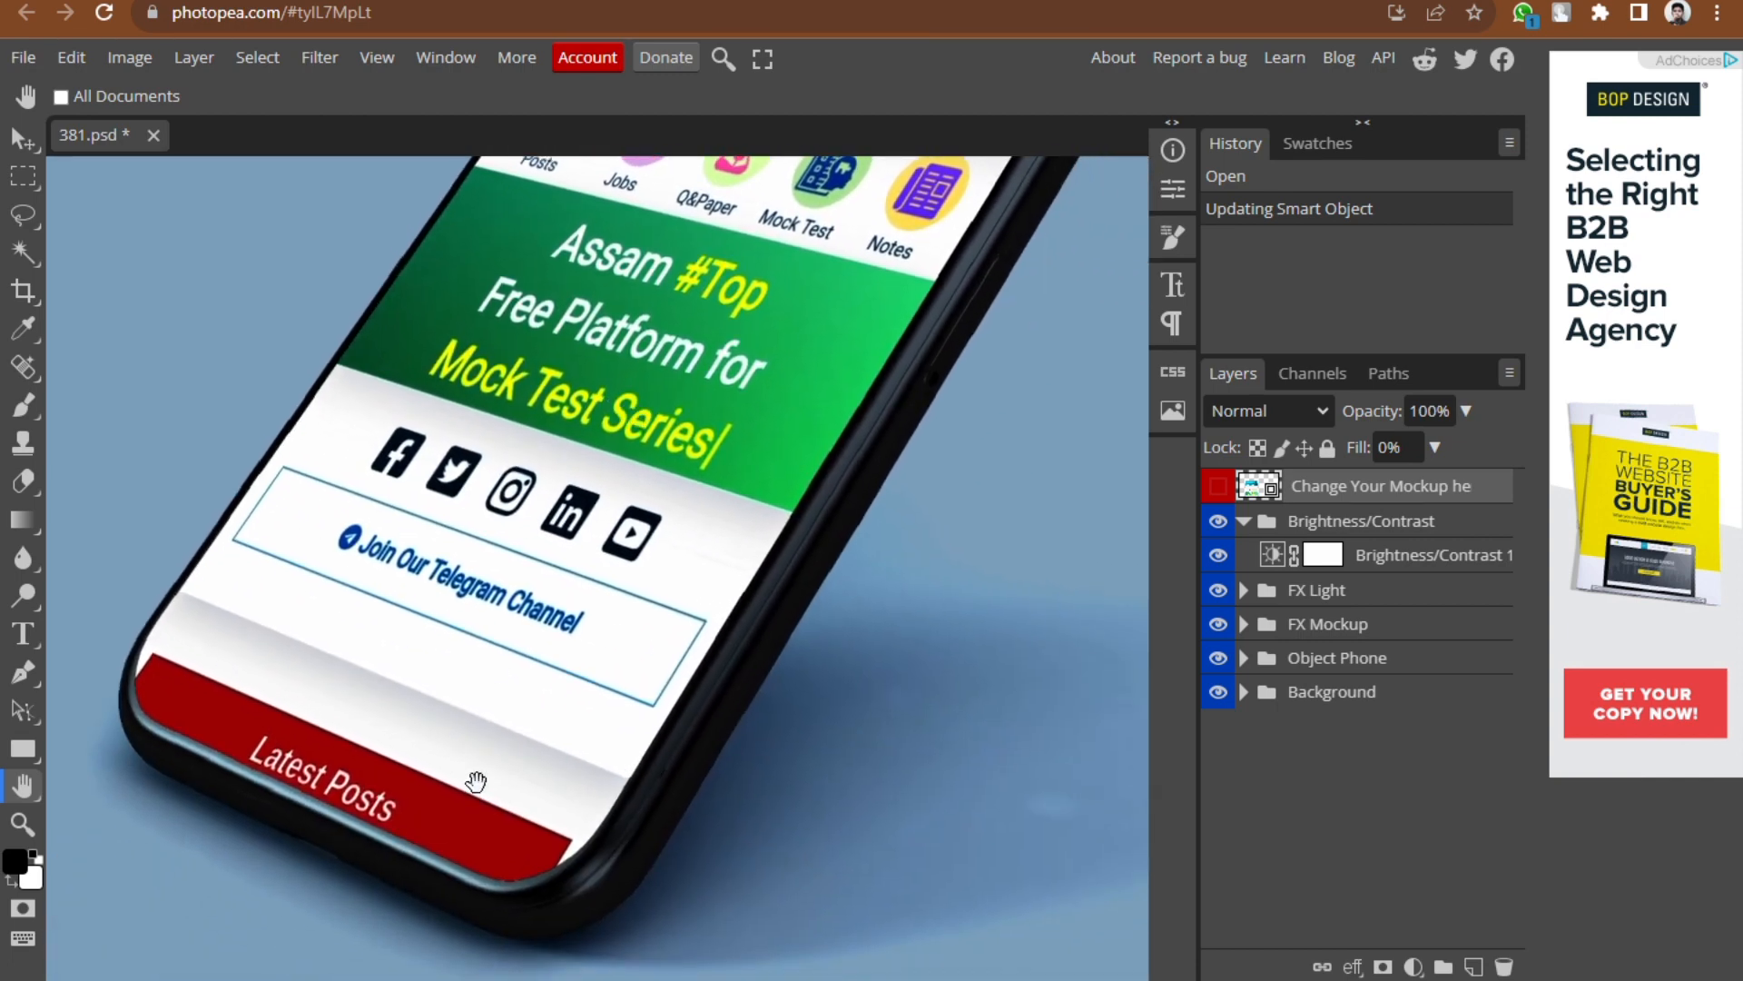
scroll(467, 778, down, 2)
scroll(436, 802, up, 2)
scroll(443, 775, down, 5)
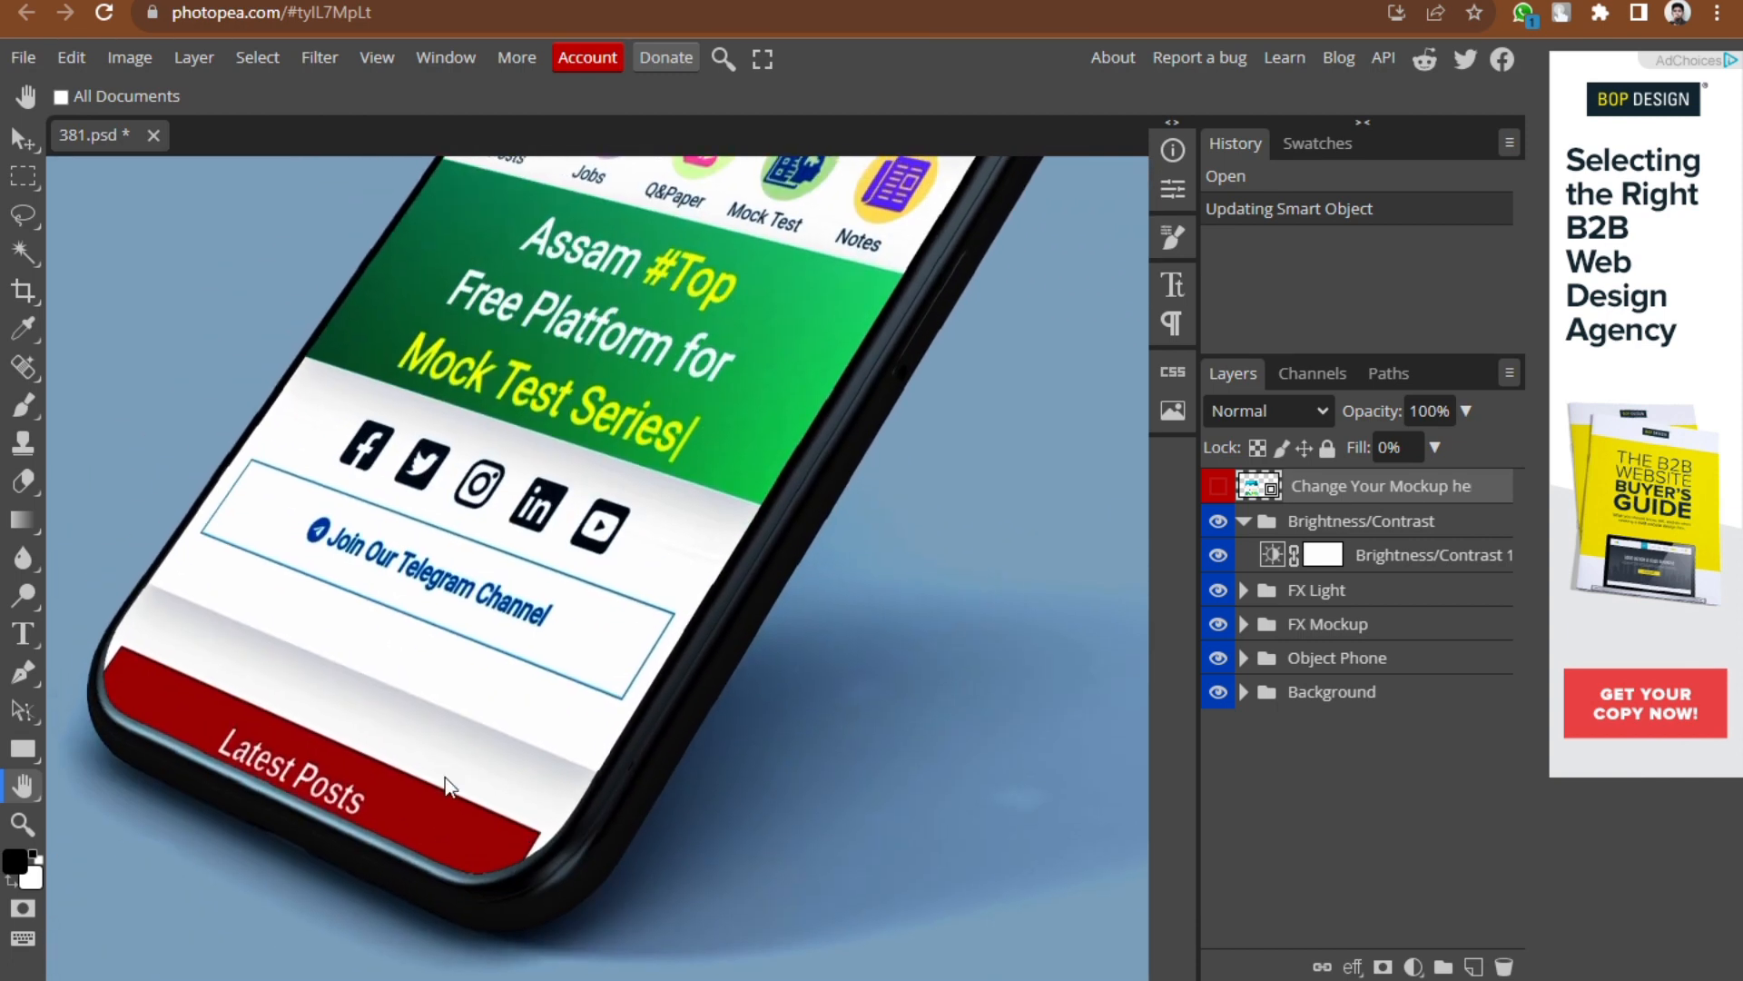
drag(443, 775, 495, 908)
key(ctrl+minus)
scroll(498, 910, down, 1)
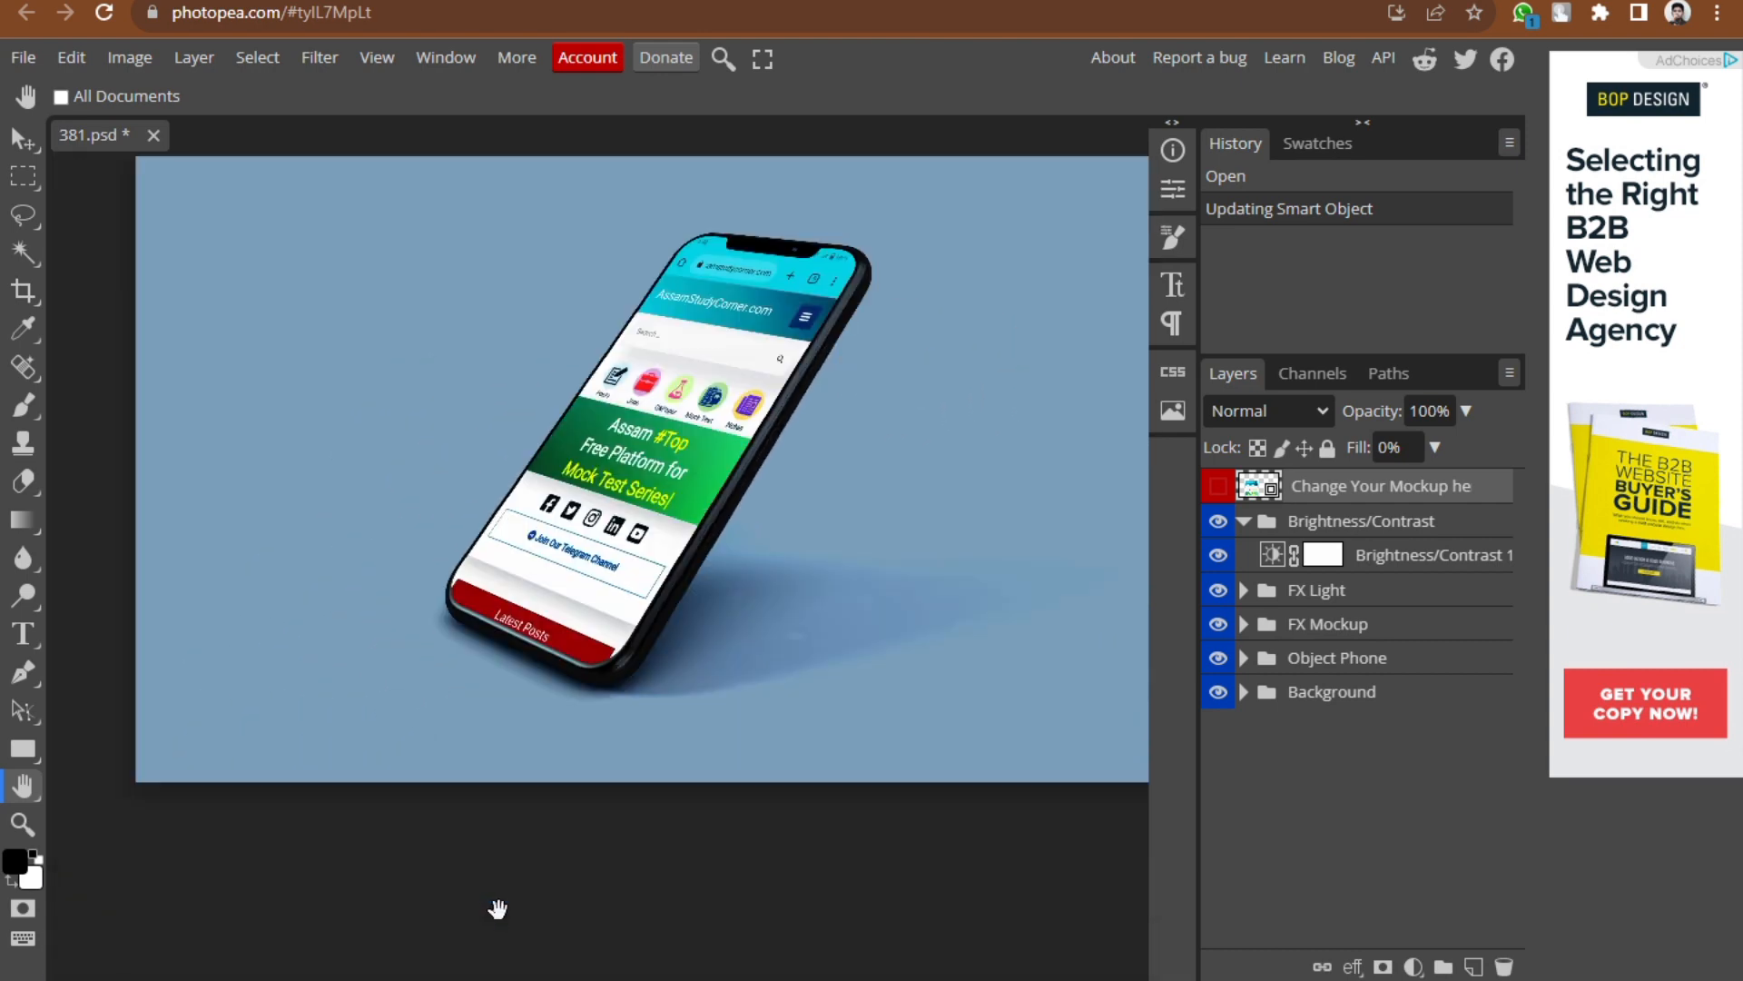
drag(685, 792, 606, 879)
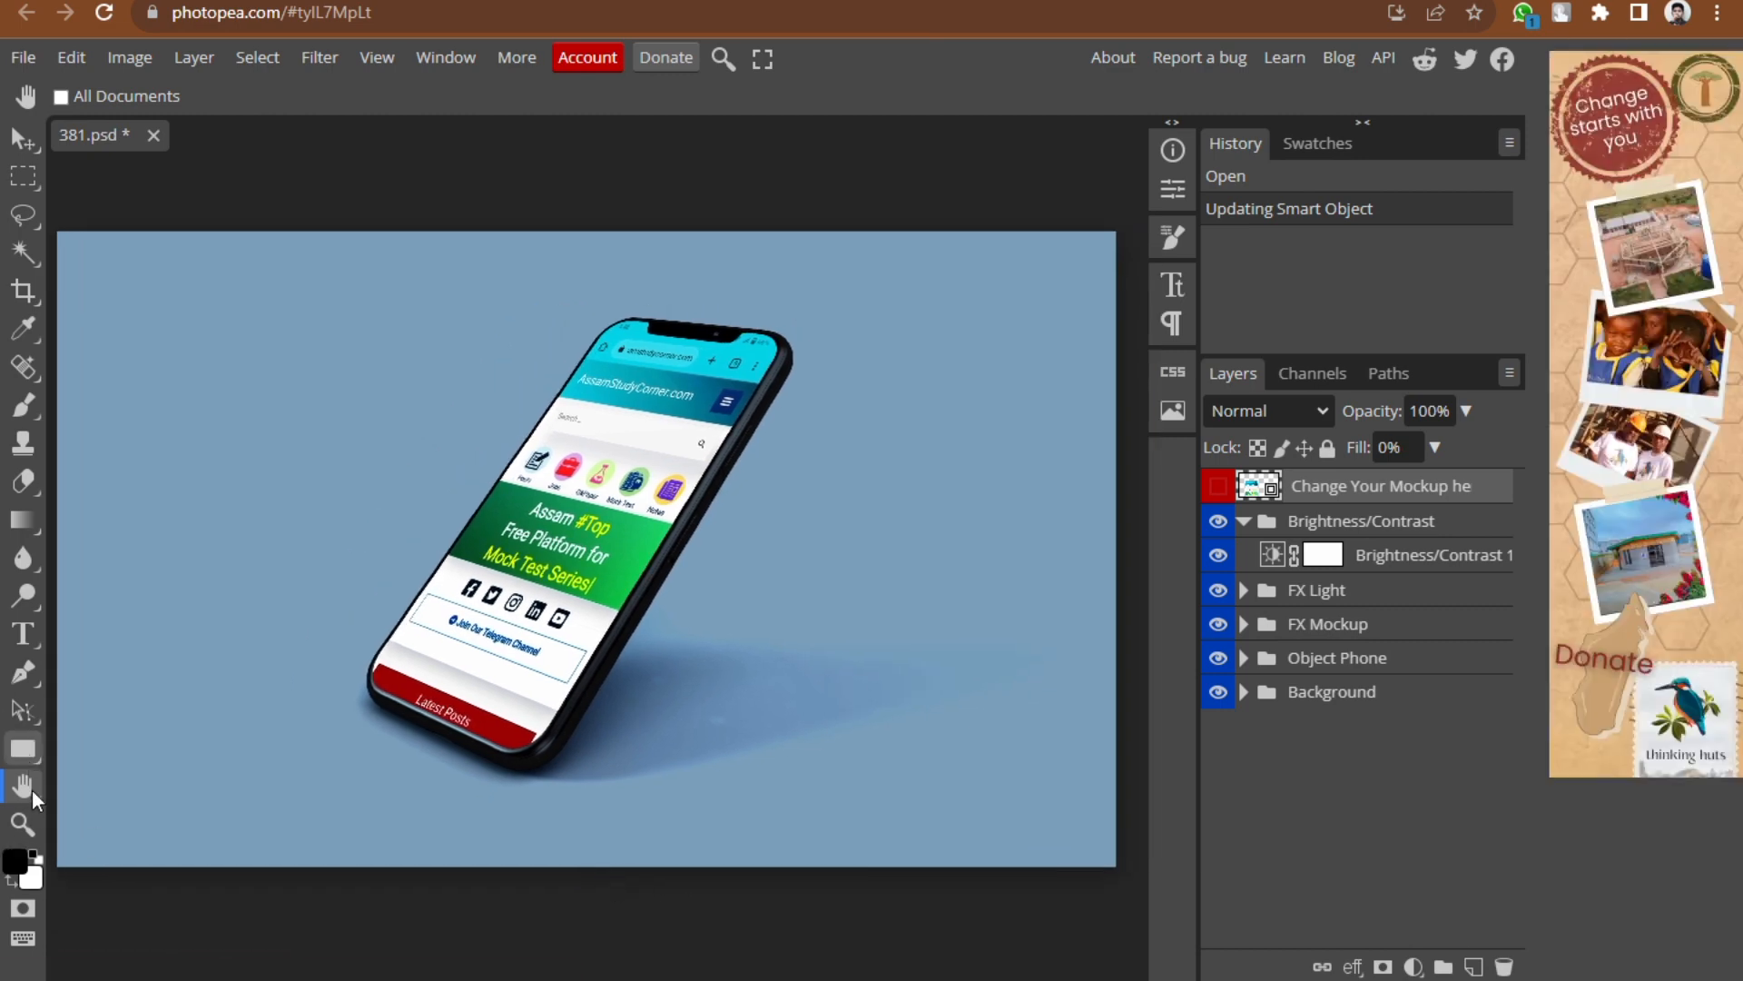
Review the finished mockup with the Zoom and Hand tools, both as a whole and around the phone screen.
click(23, 823)
right_click(476, 384)
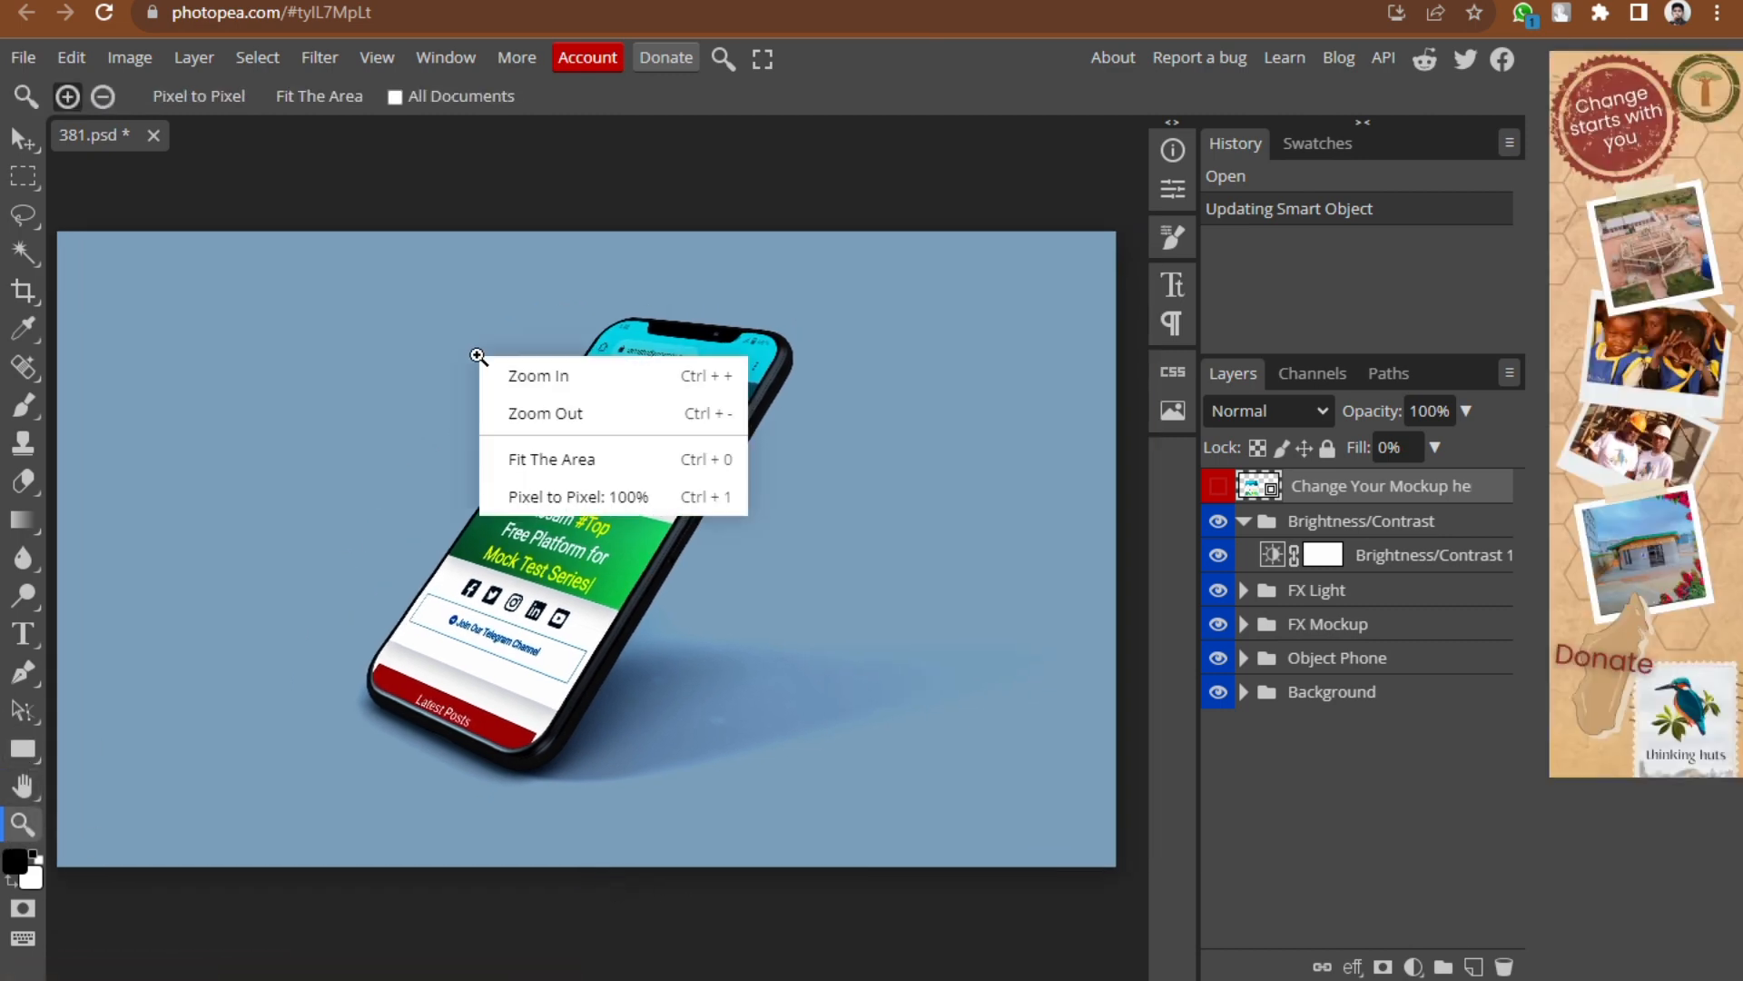
click(548, 459)
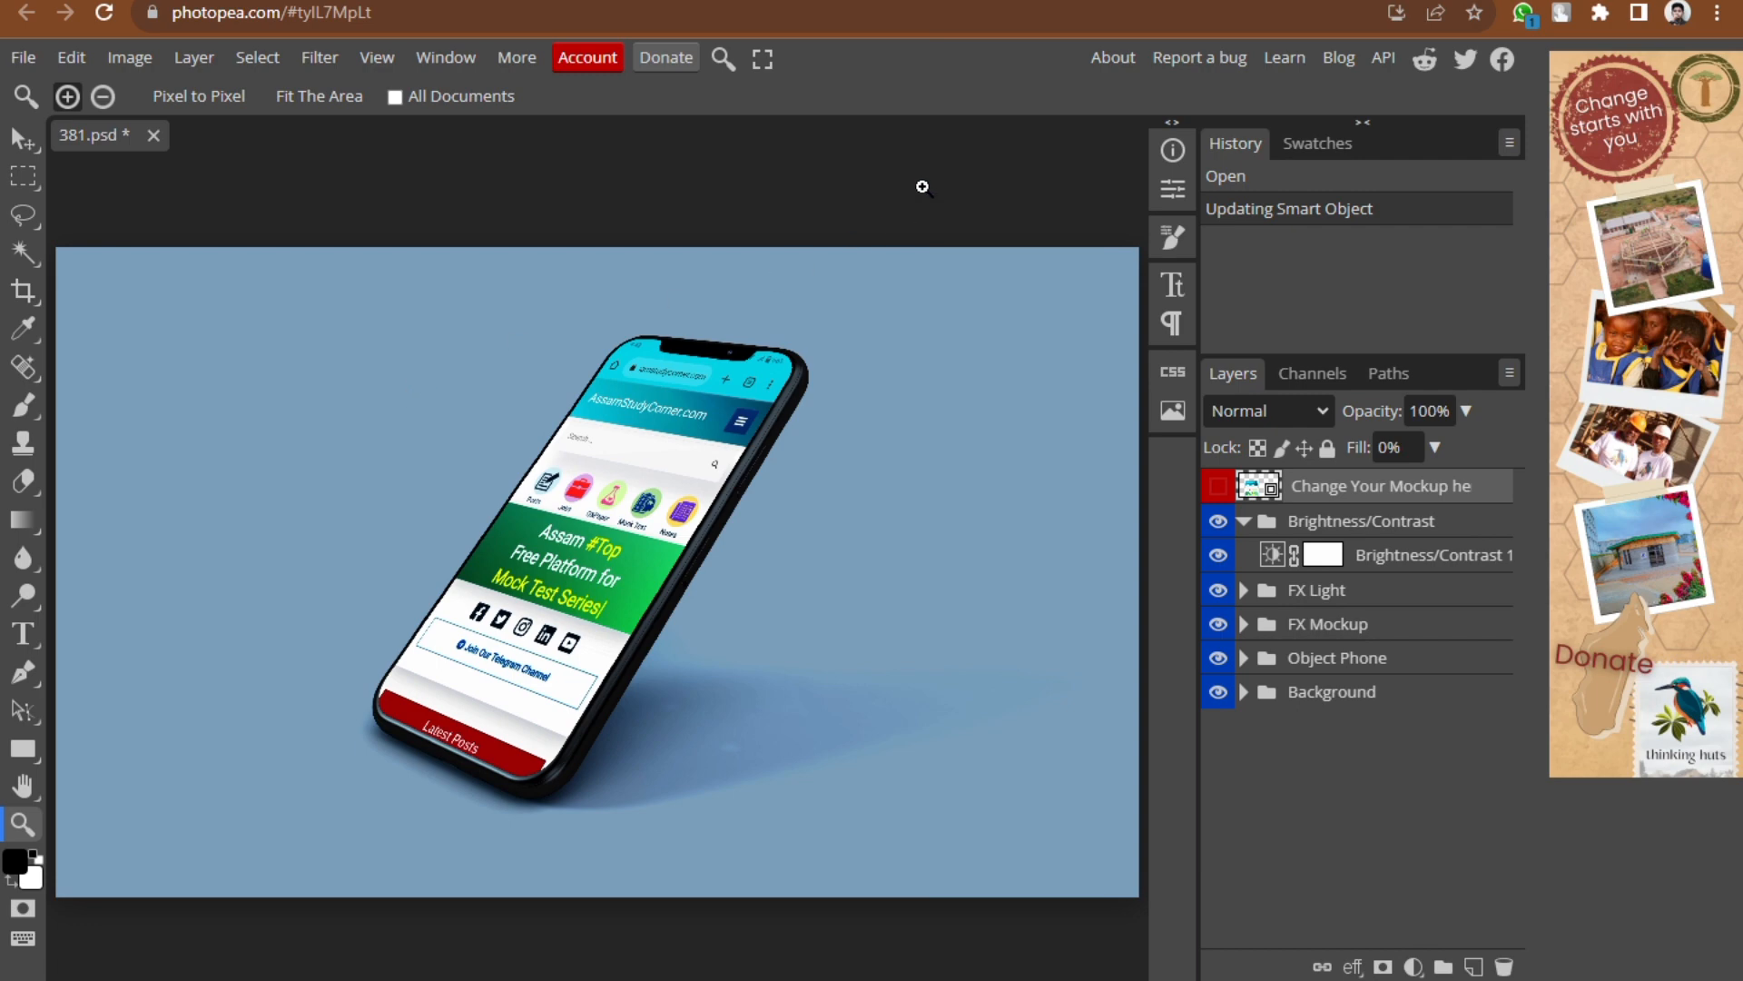
click(731, 374)
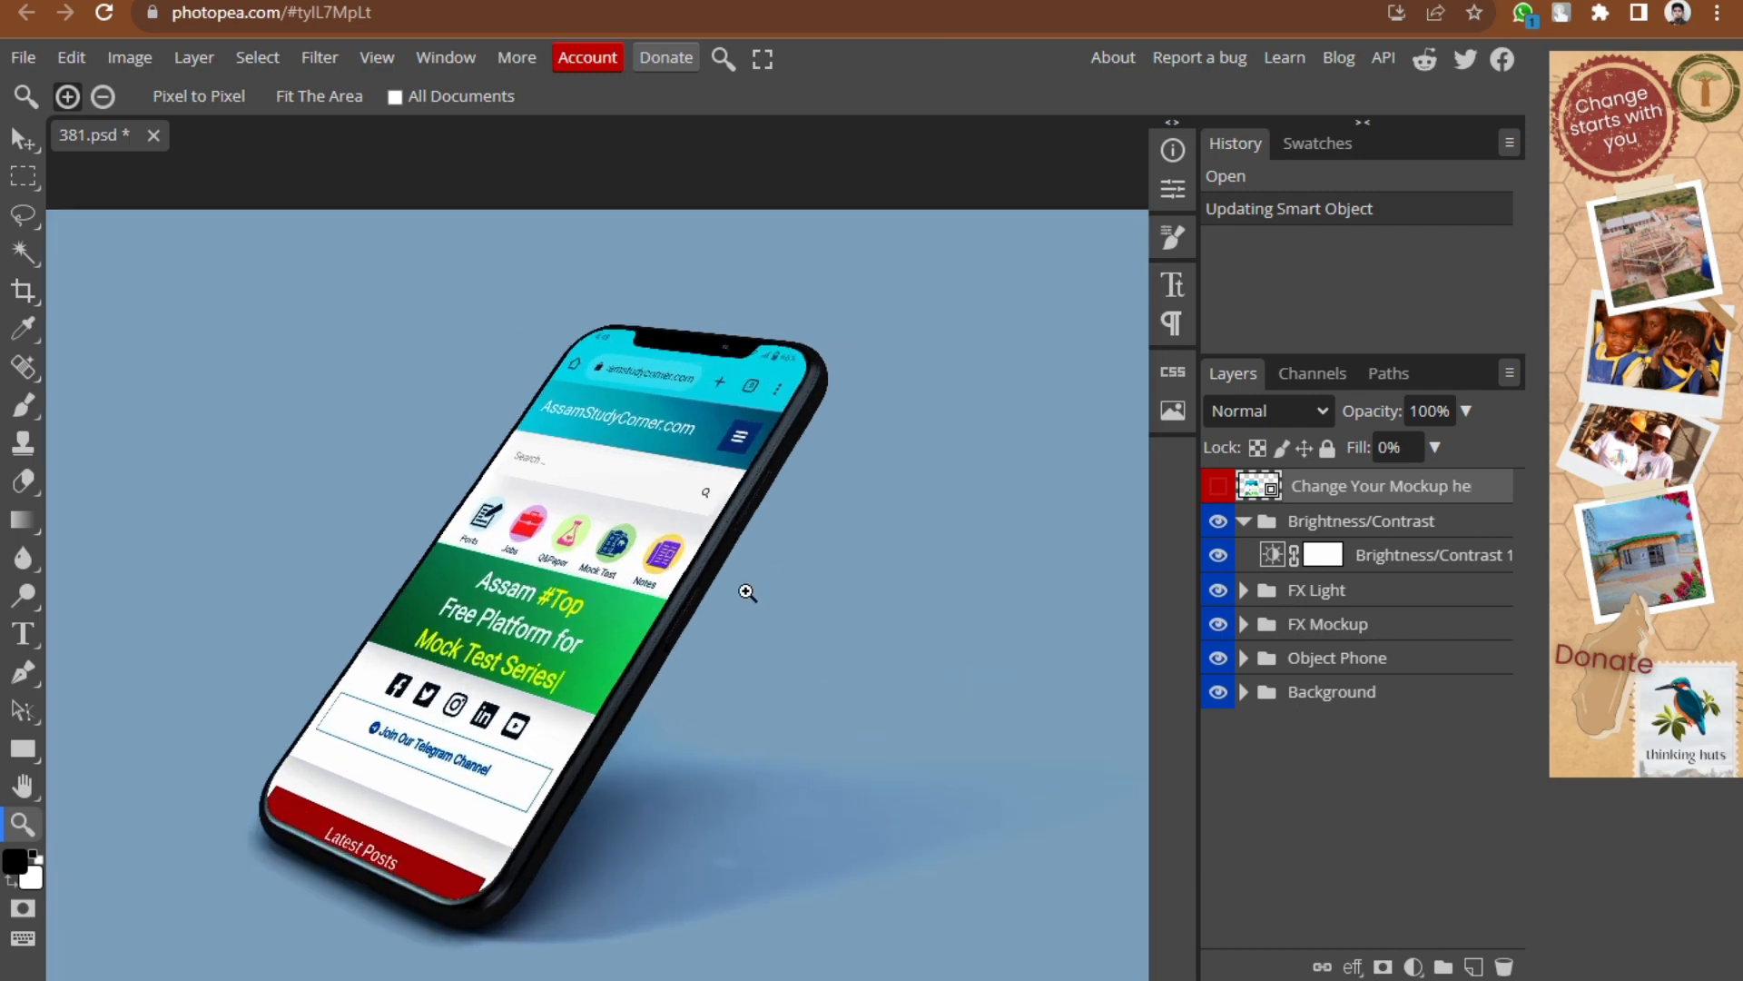
click(746, 592)
click(22, 785)
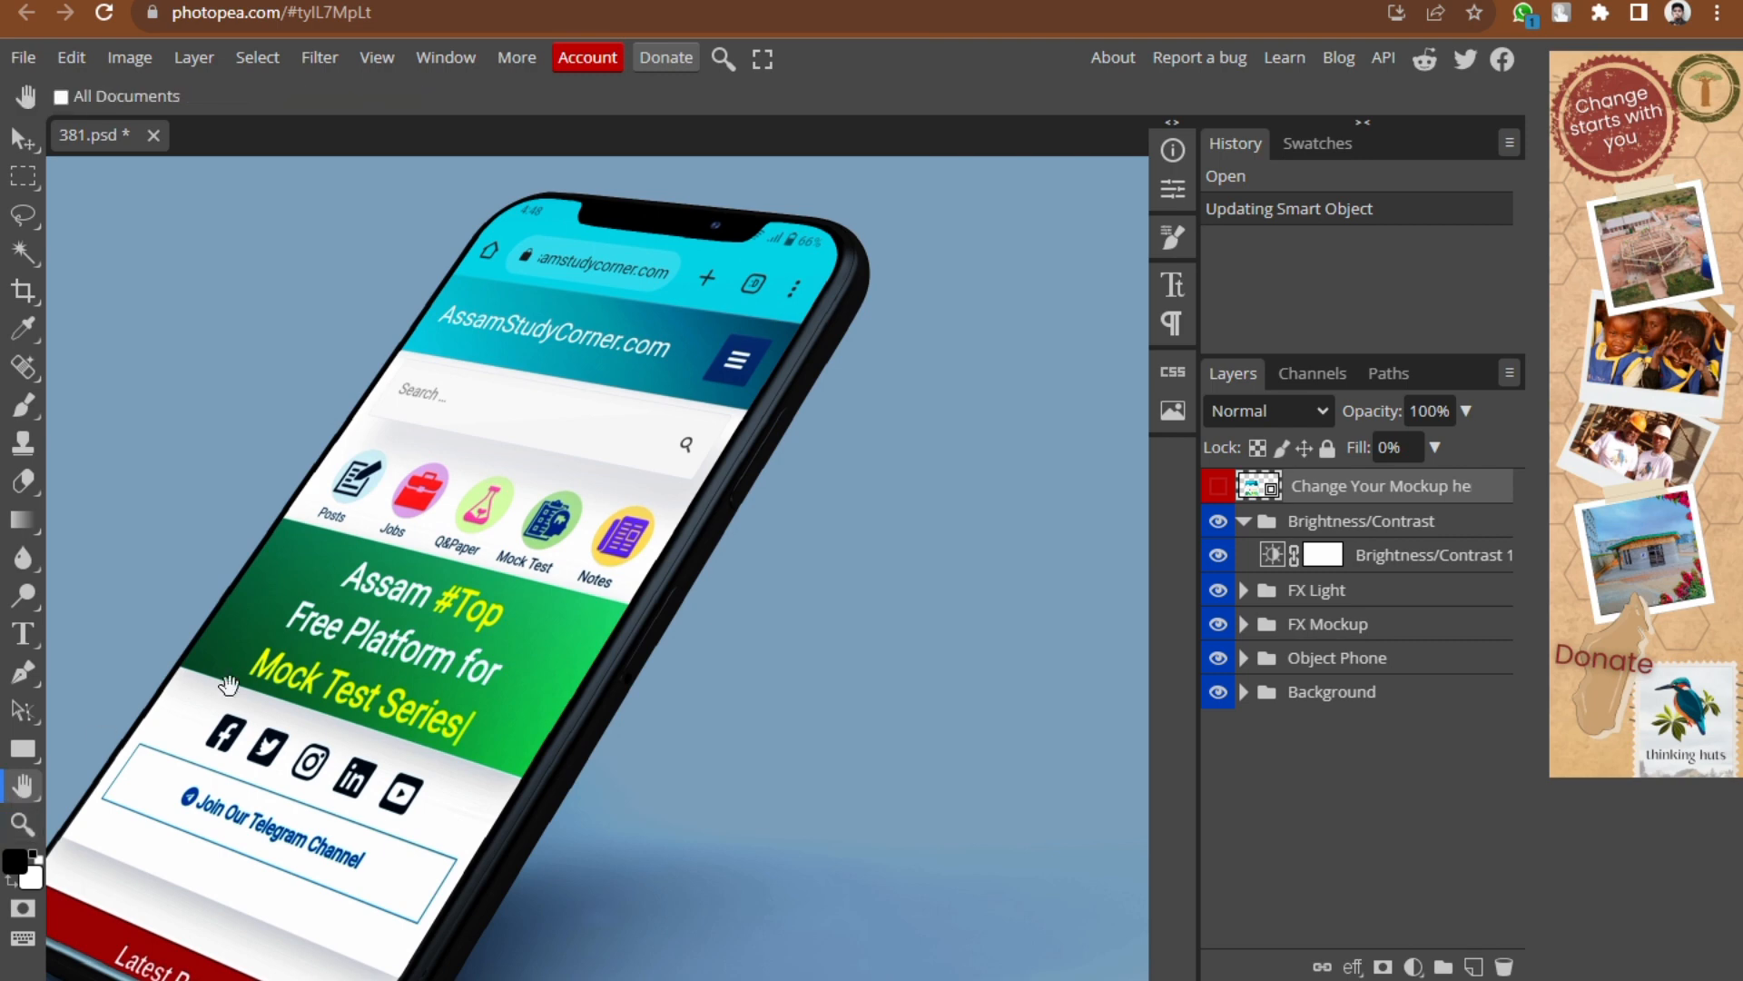
drag(229, 686, 390, 628)
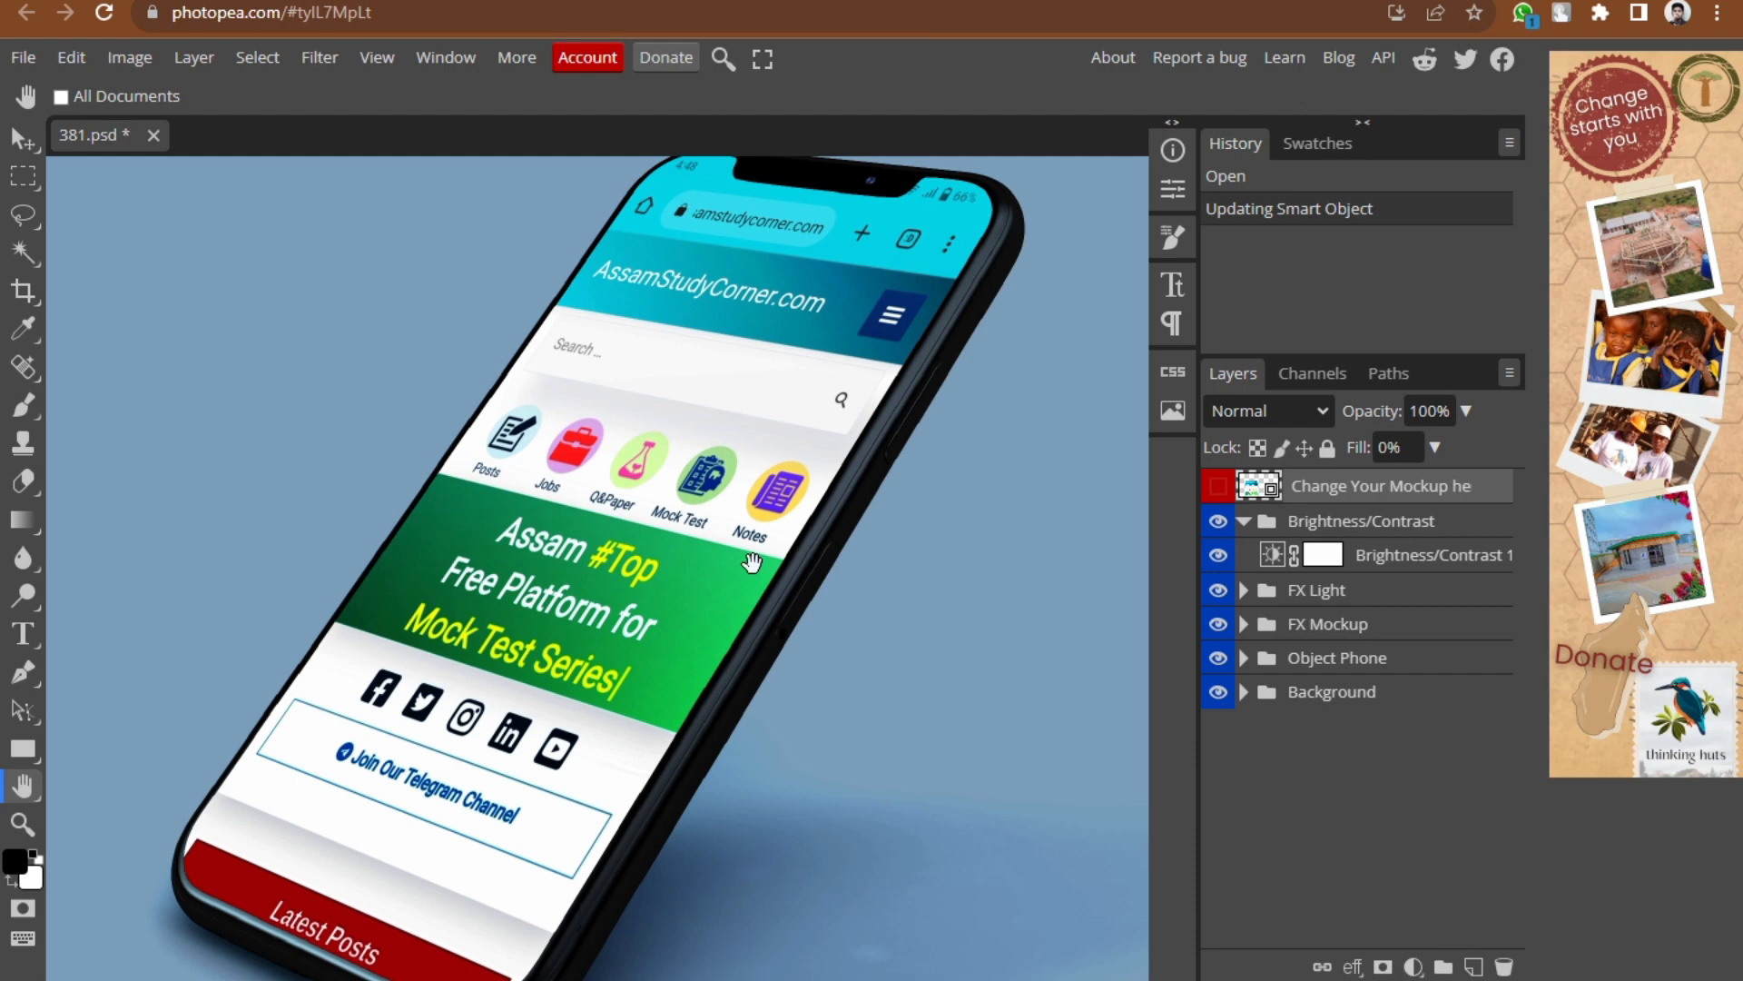
click(23, 824)
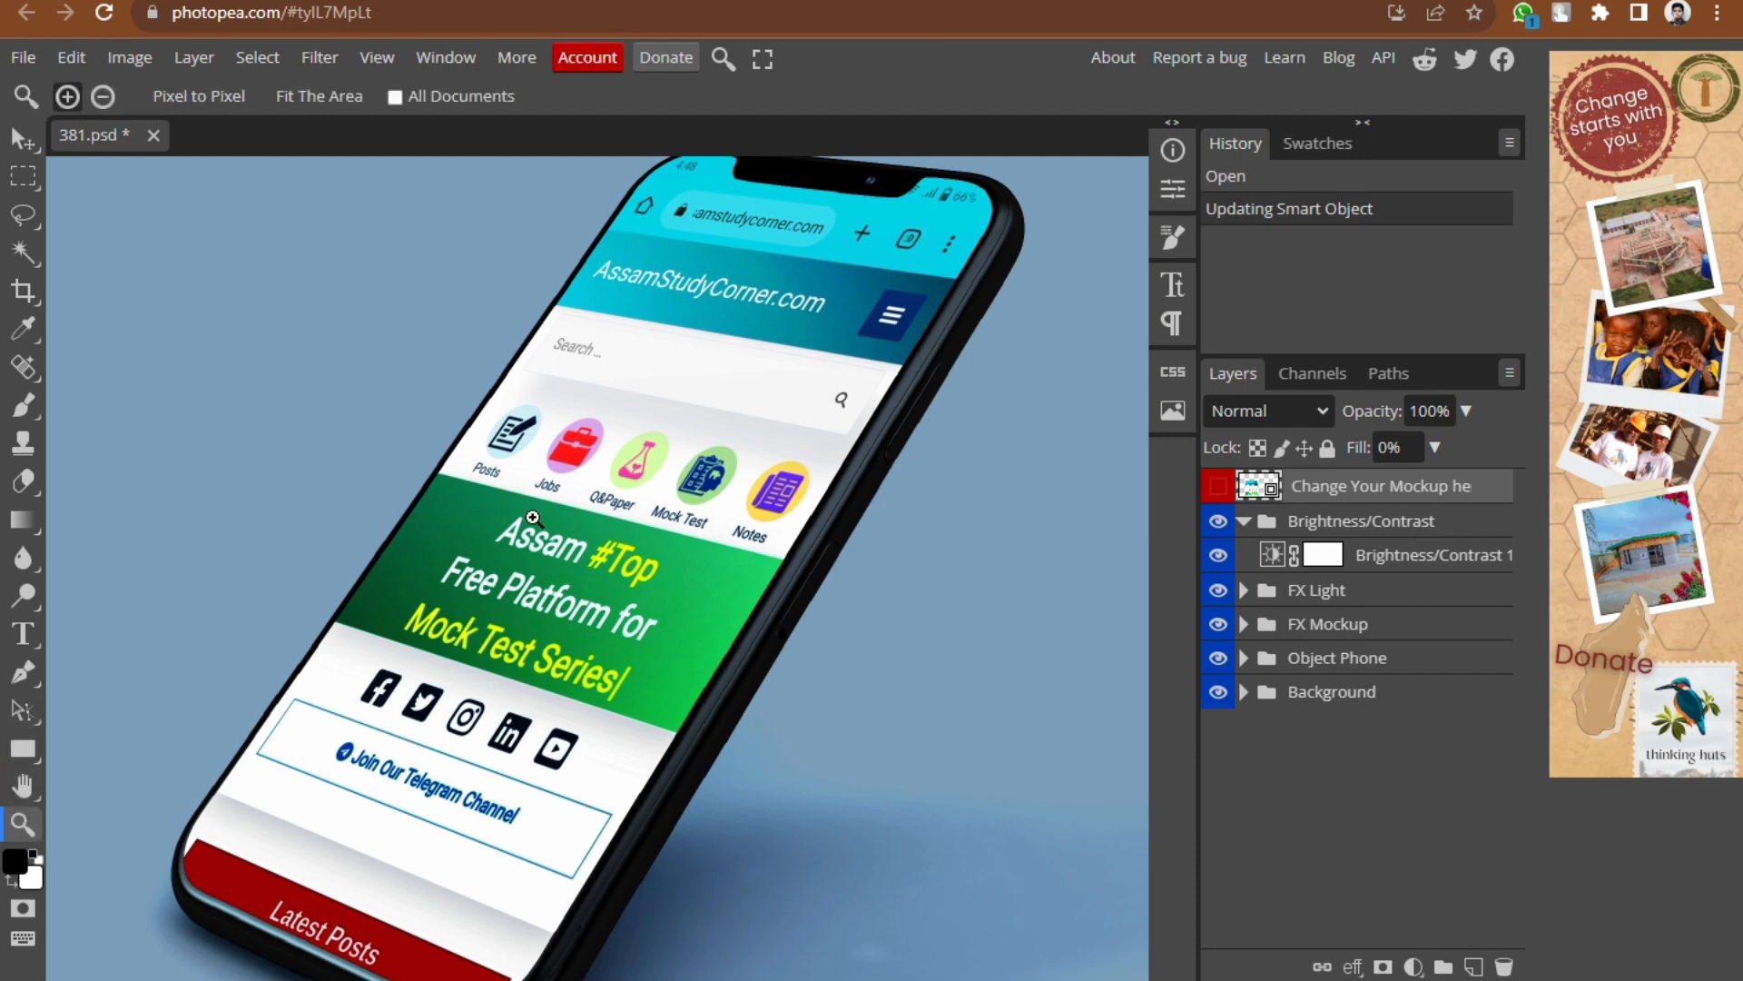
right_click(533, 518)
click(624, 618)
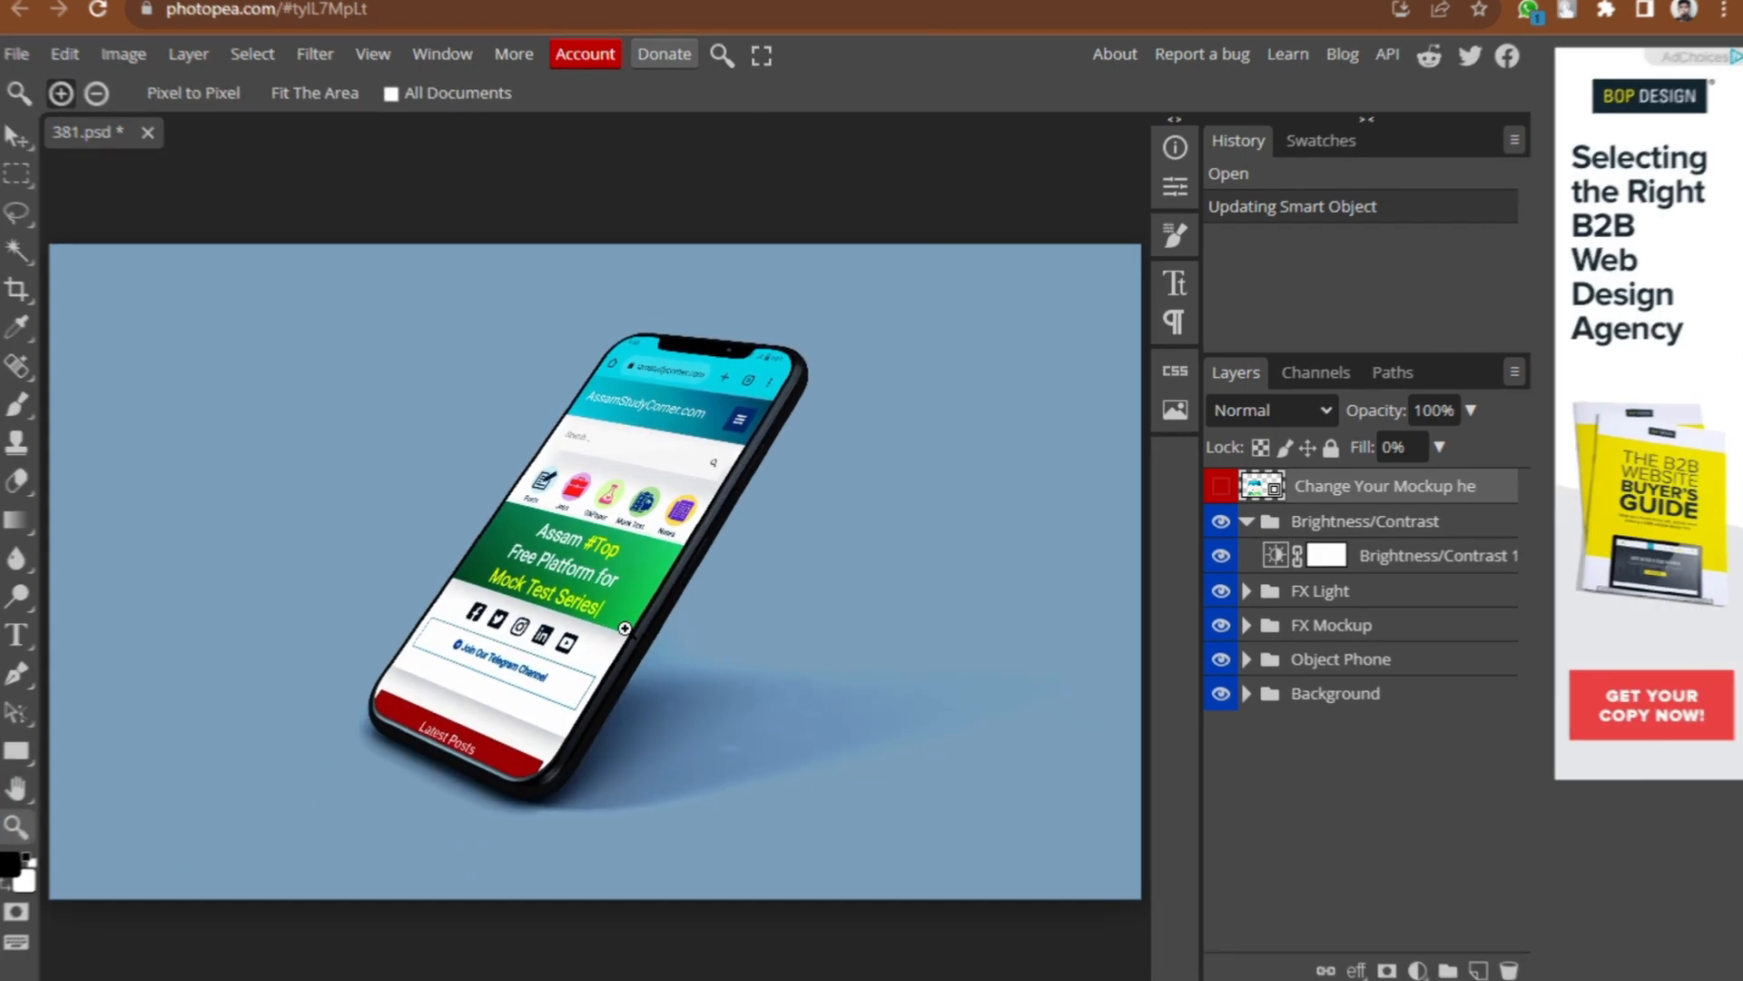